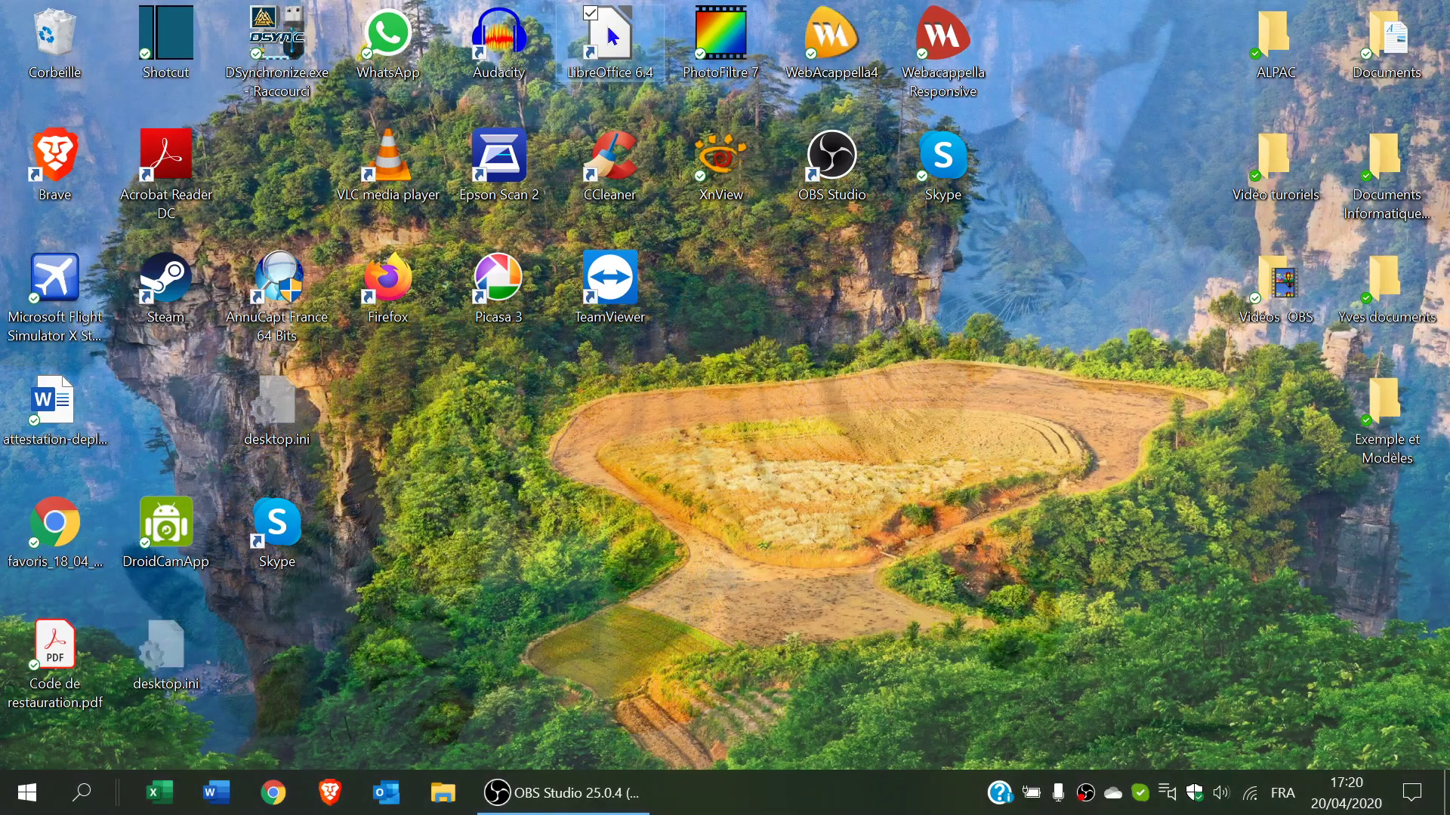
# - Start LibreOffice and open the recent spreadsheet "02 LO Calc mise en forme"
pyautogui.doubleClick(611, 36)
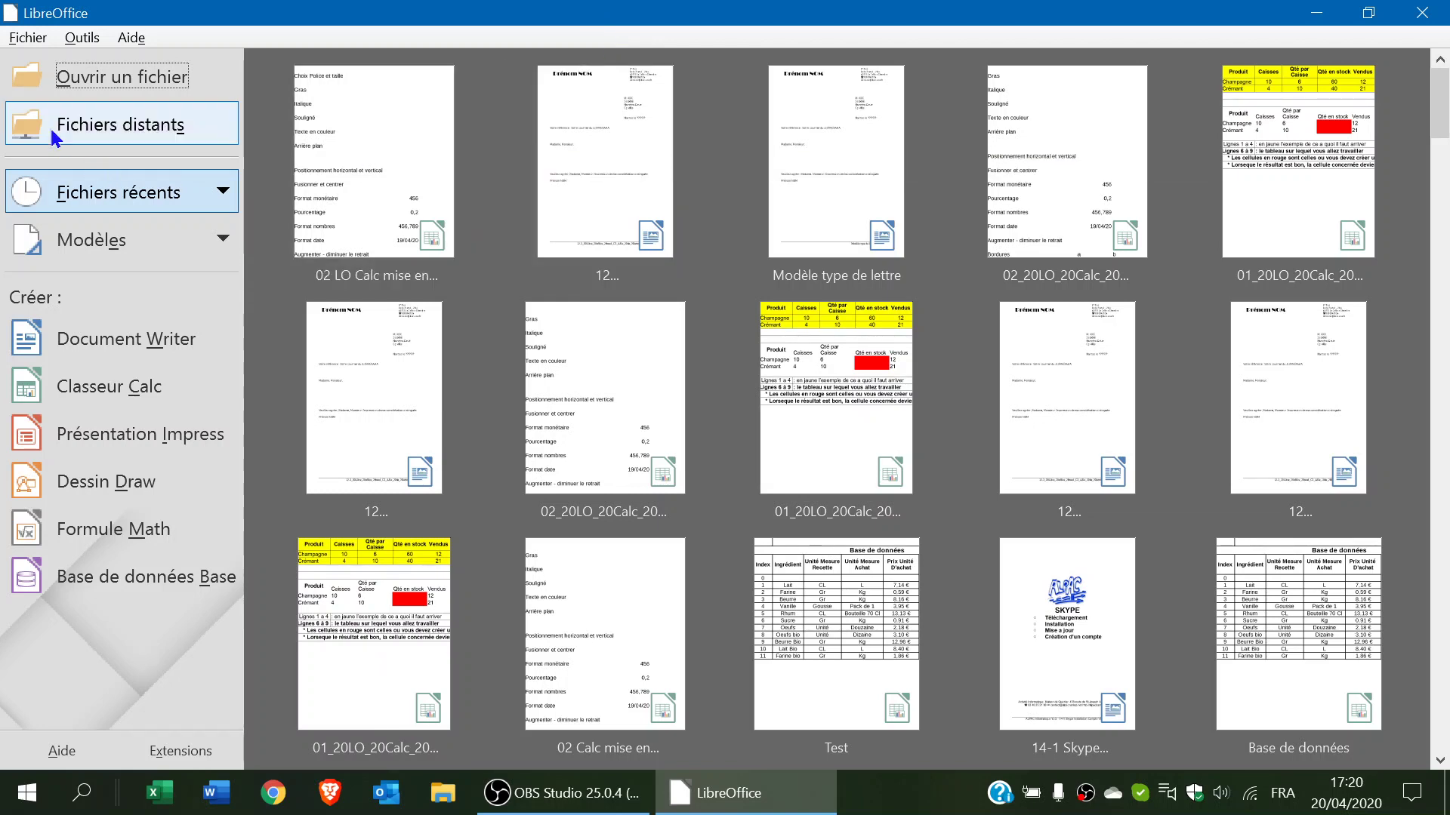
pyautogui.click(383, 151)
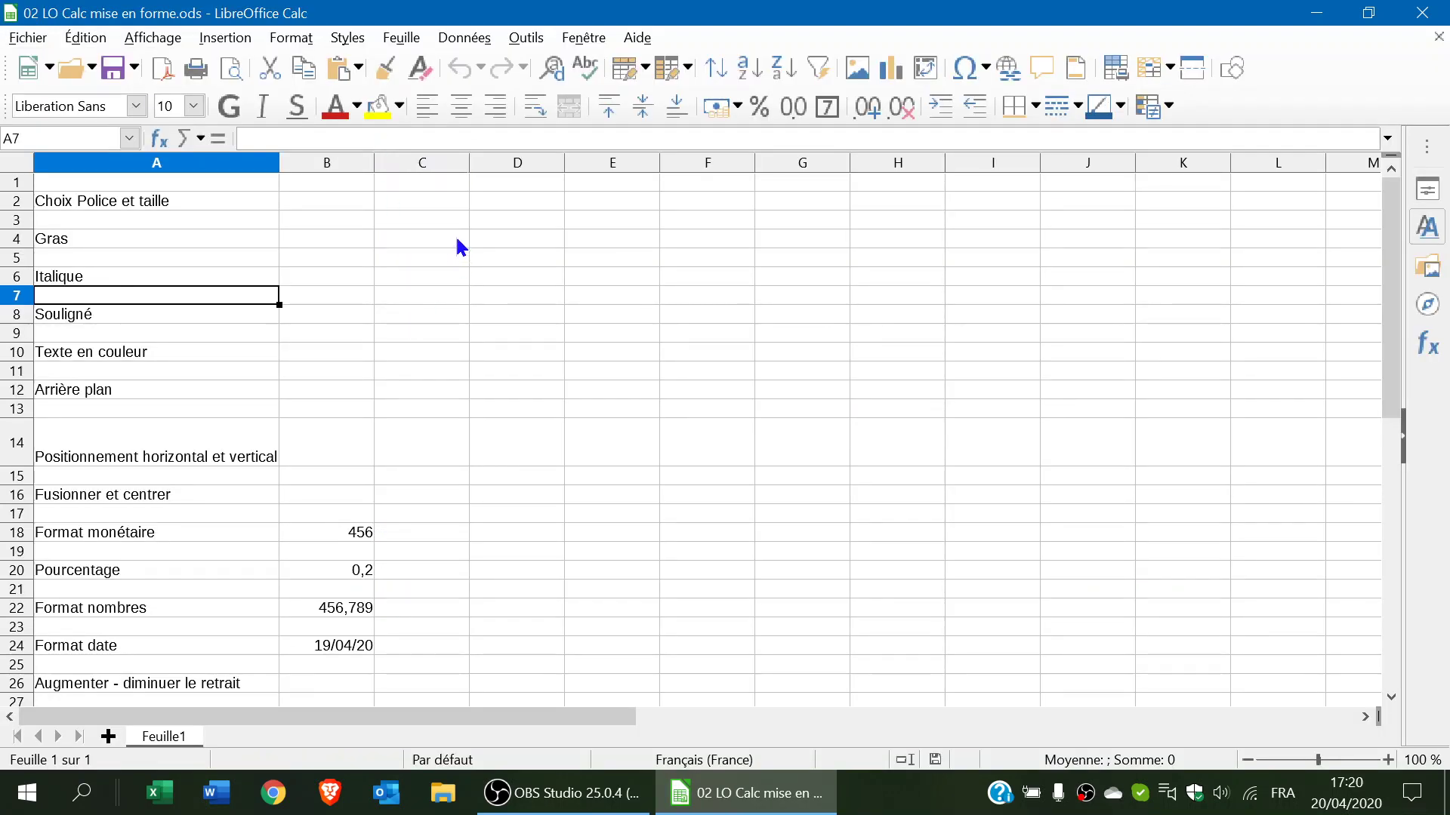
# - Set the text of cell A2 to the Lucida Calligraphy font at size 14
pyautogui.click(153, 205)
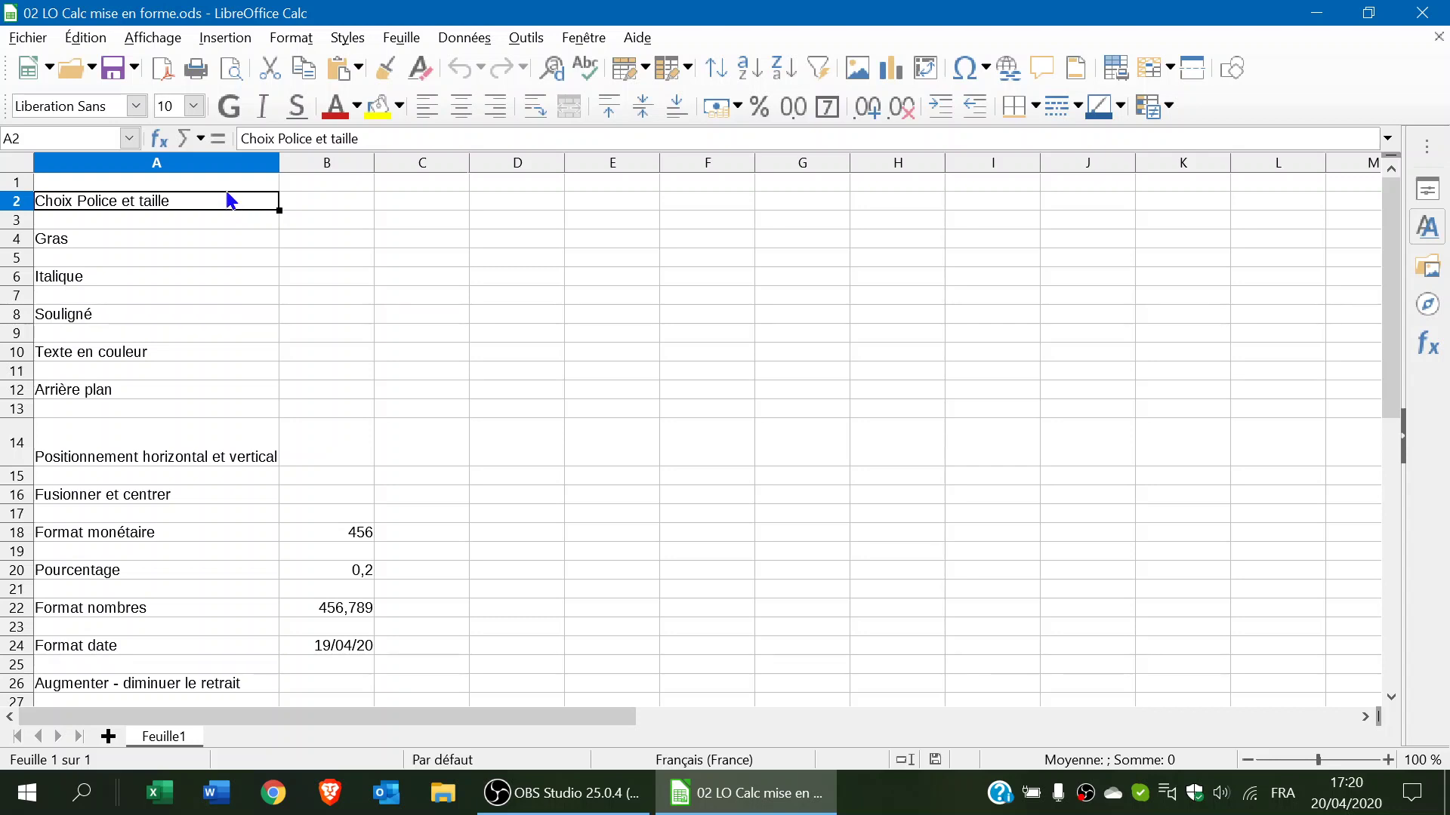
pyautogui.click(138, 108)
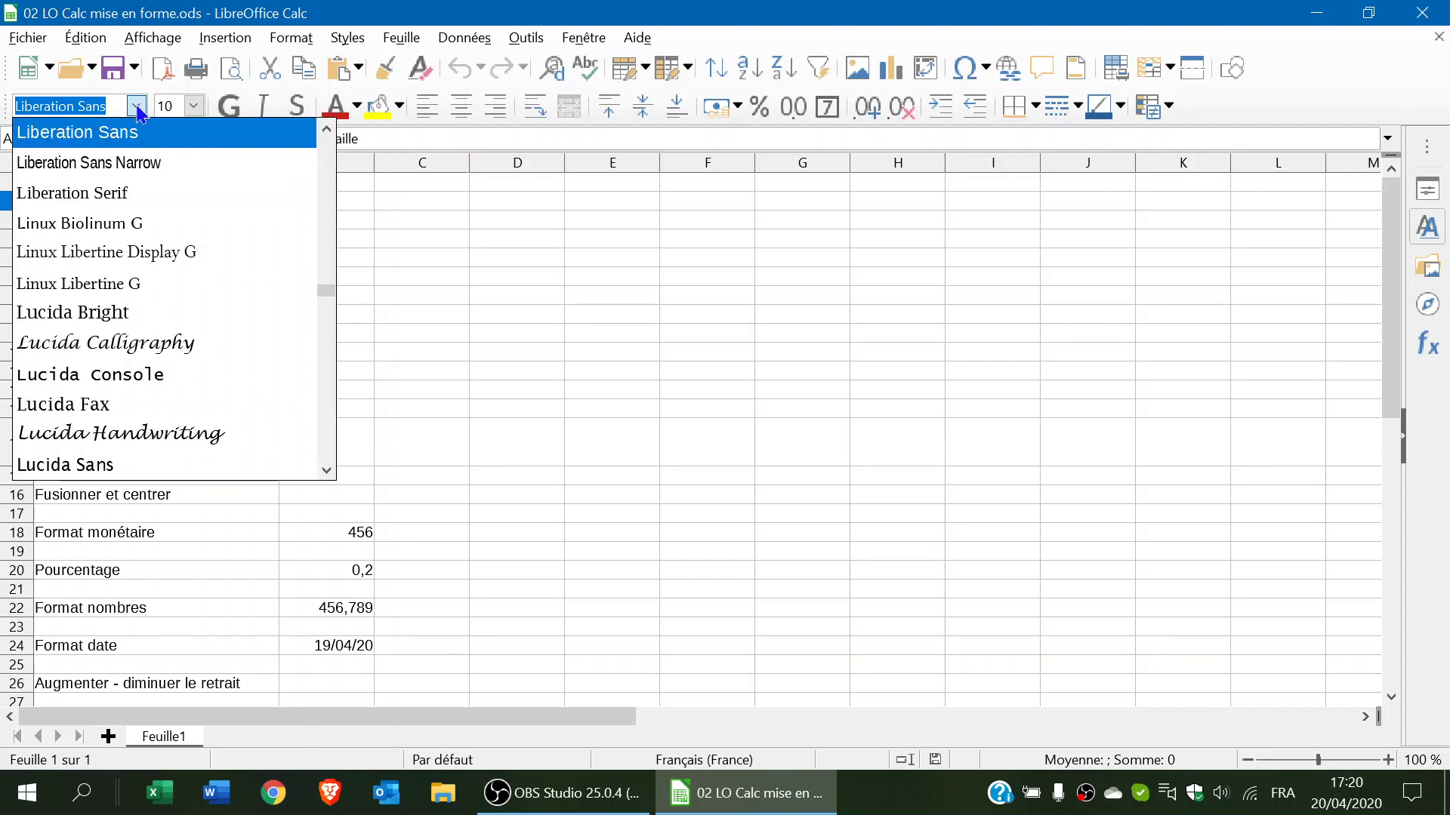
pyautogui.click(129, 349)
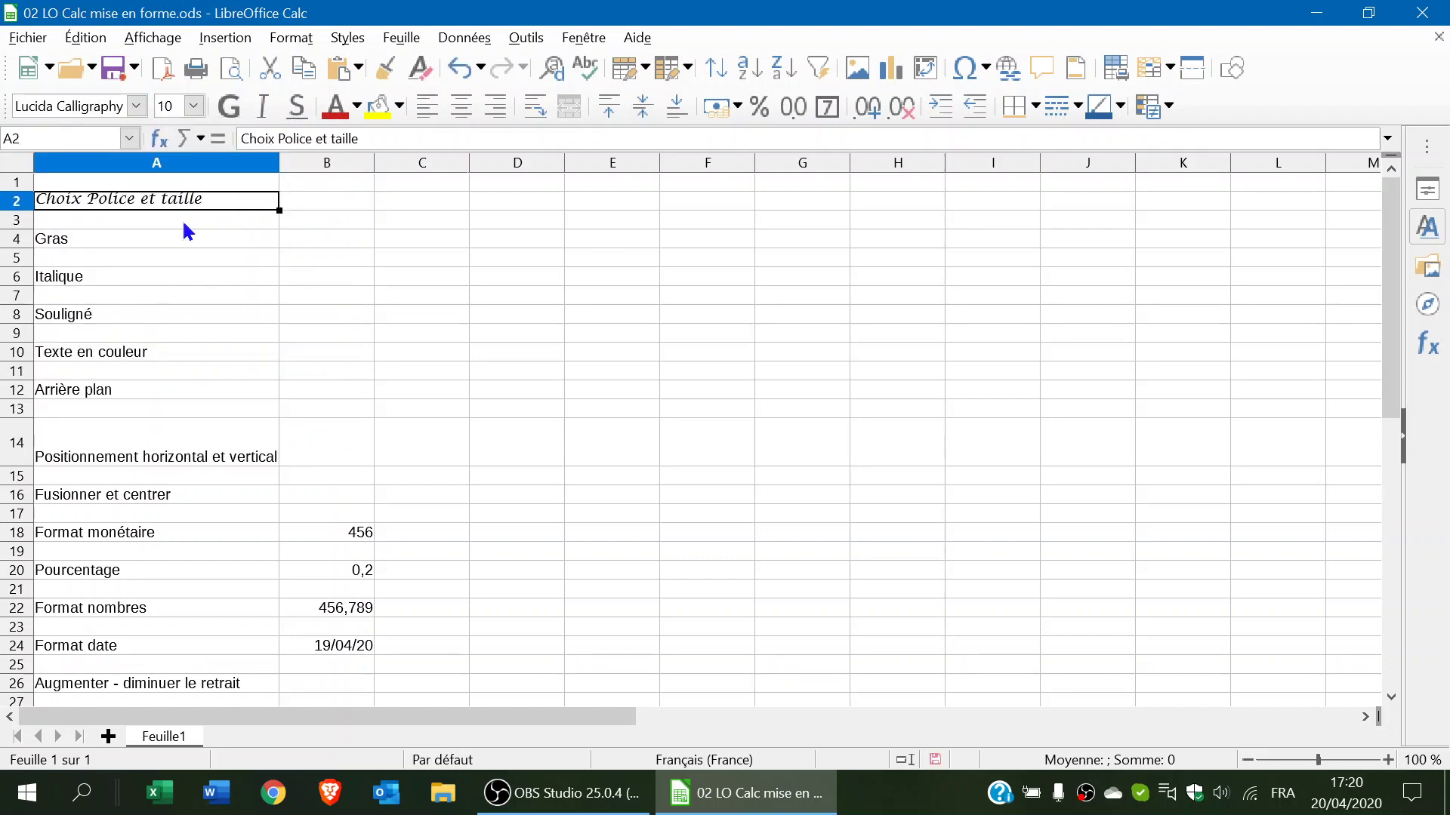
pyautogui.click(194, 106)
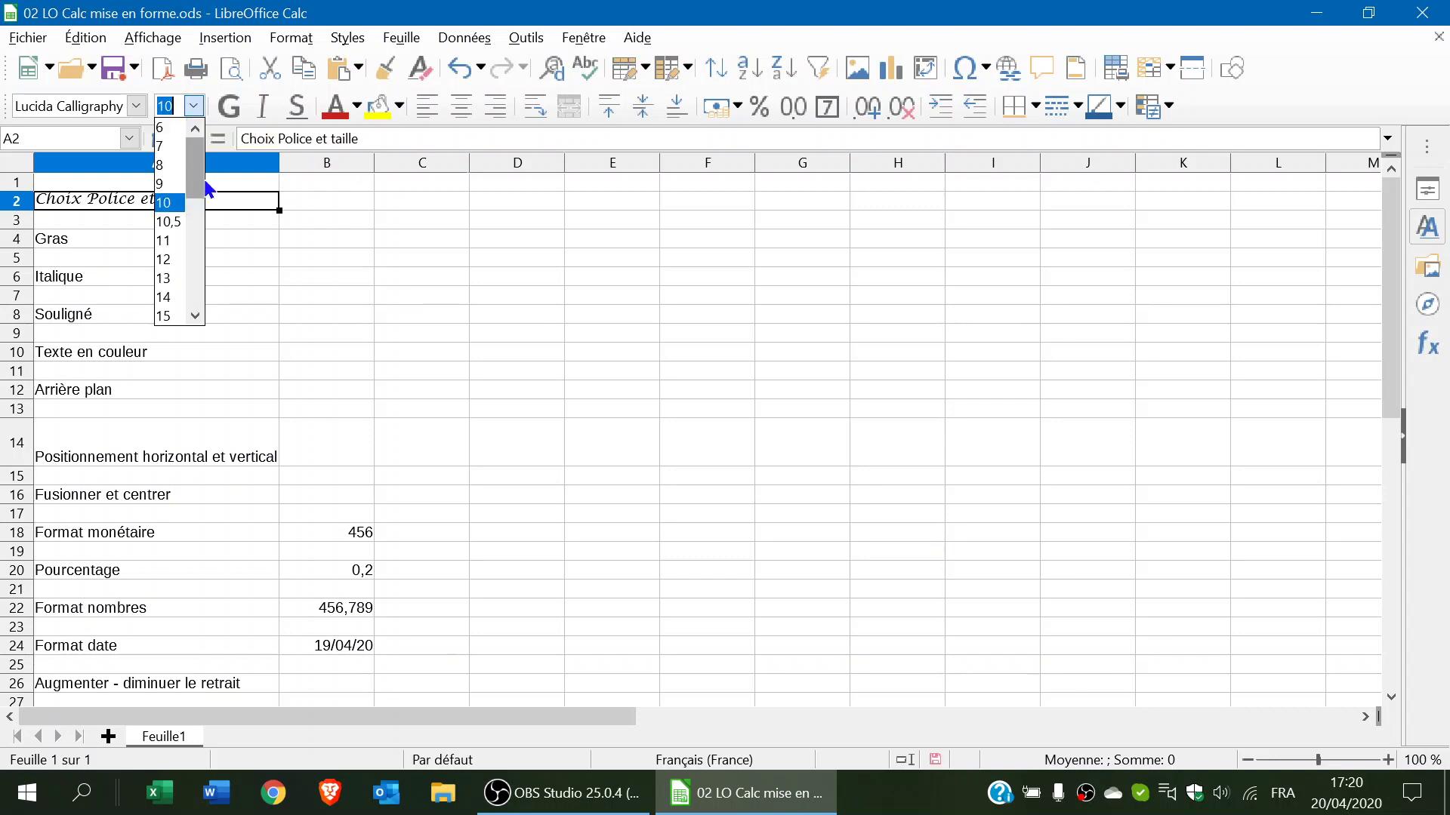
pyautogui.click(163, 298)
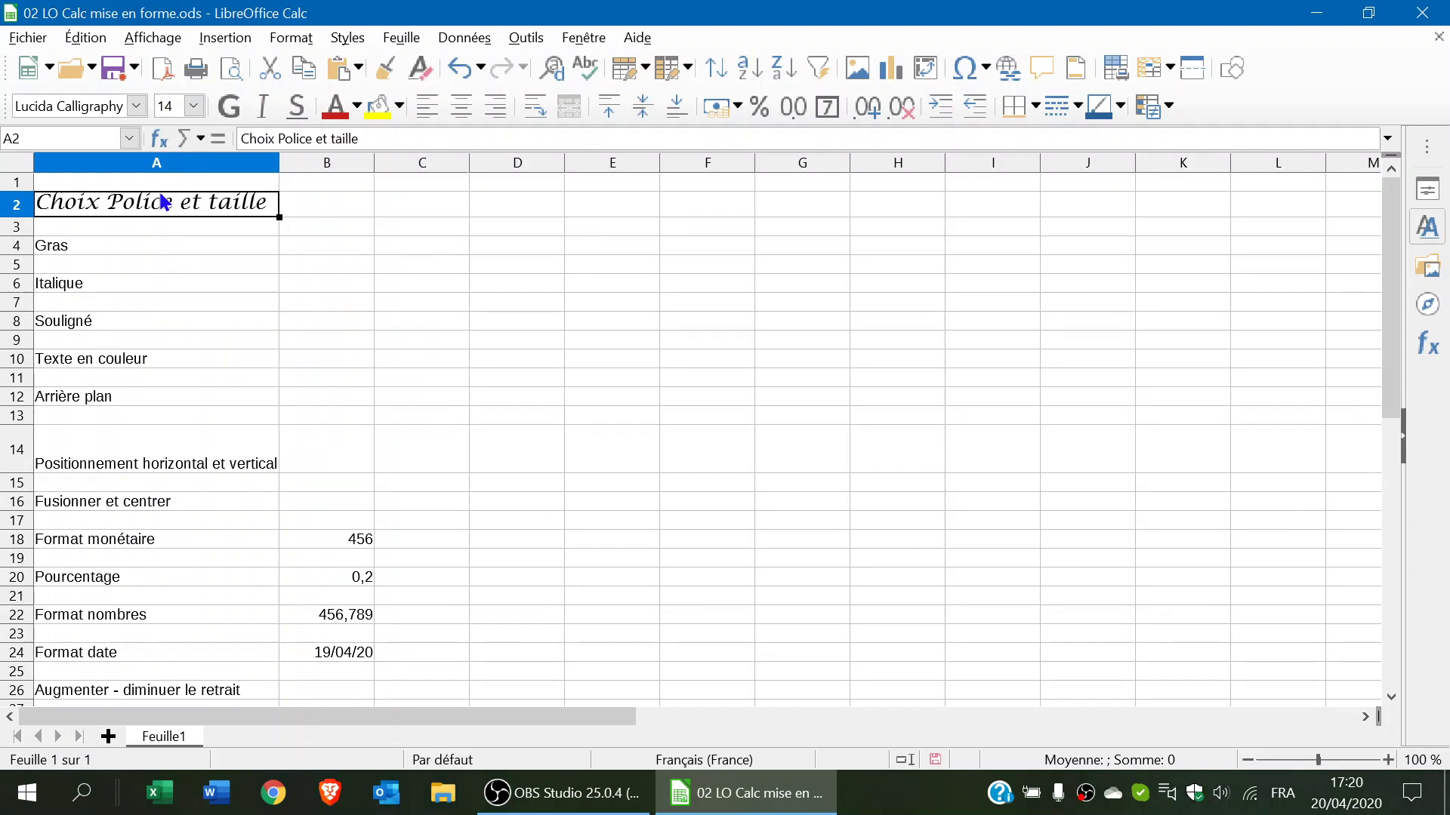
# - Make the text in cell A2 bold, italic and underlined
pyautogui.click(231, 107)
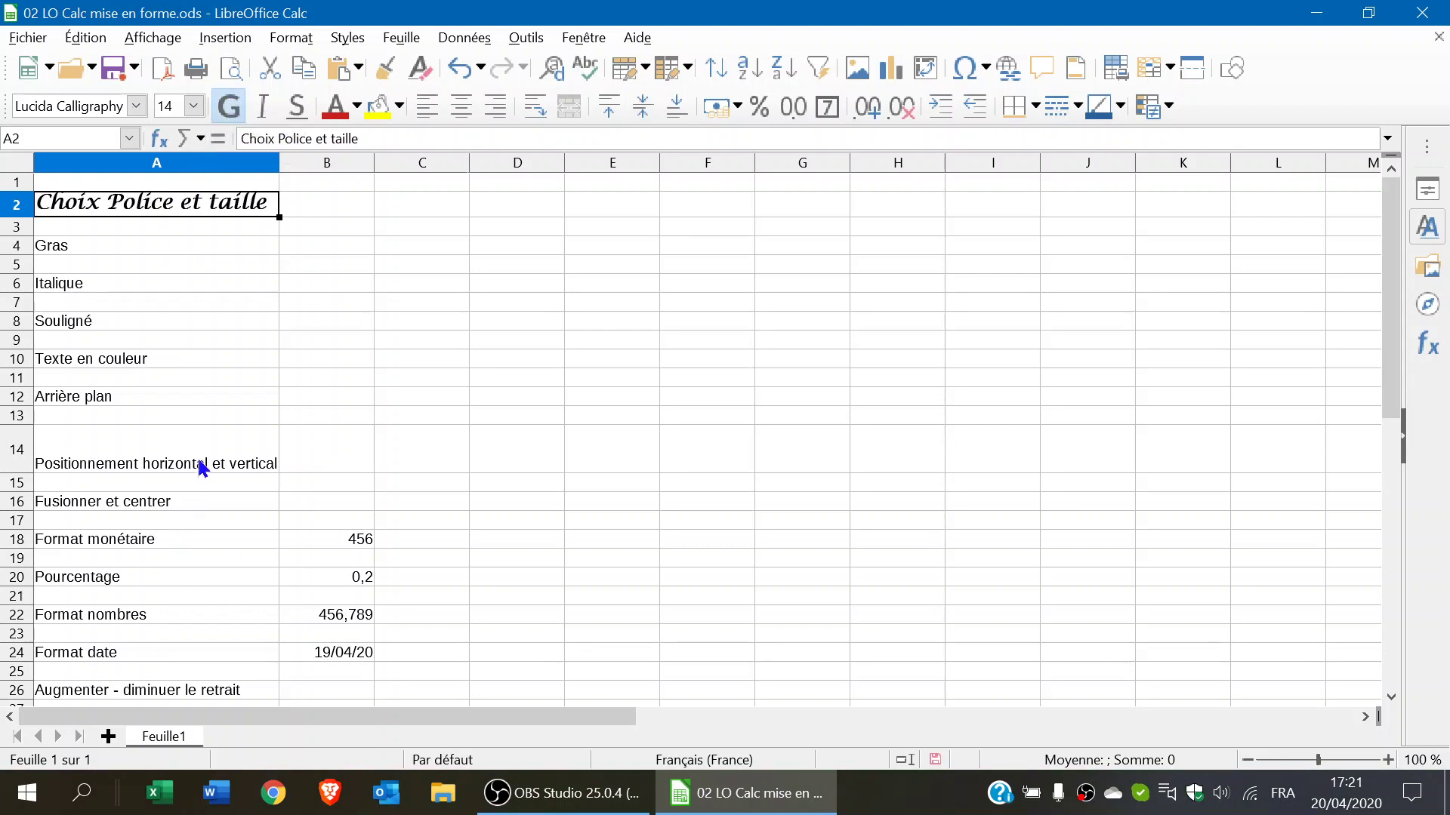
pyautogui.click(268, 108)
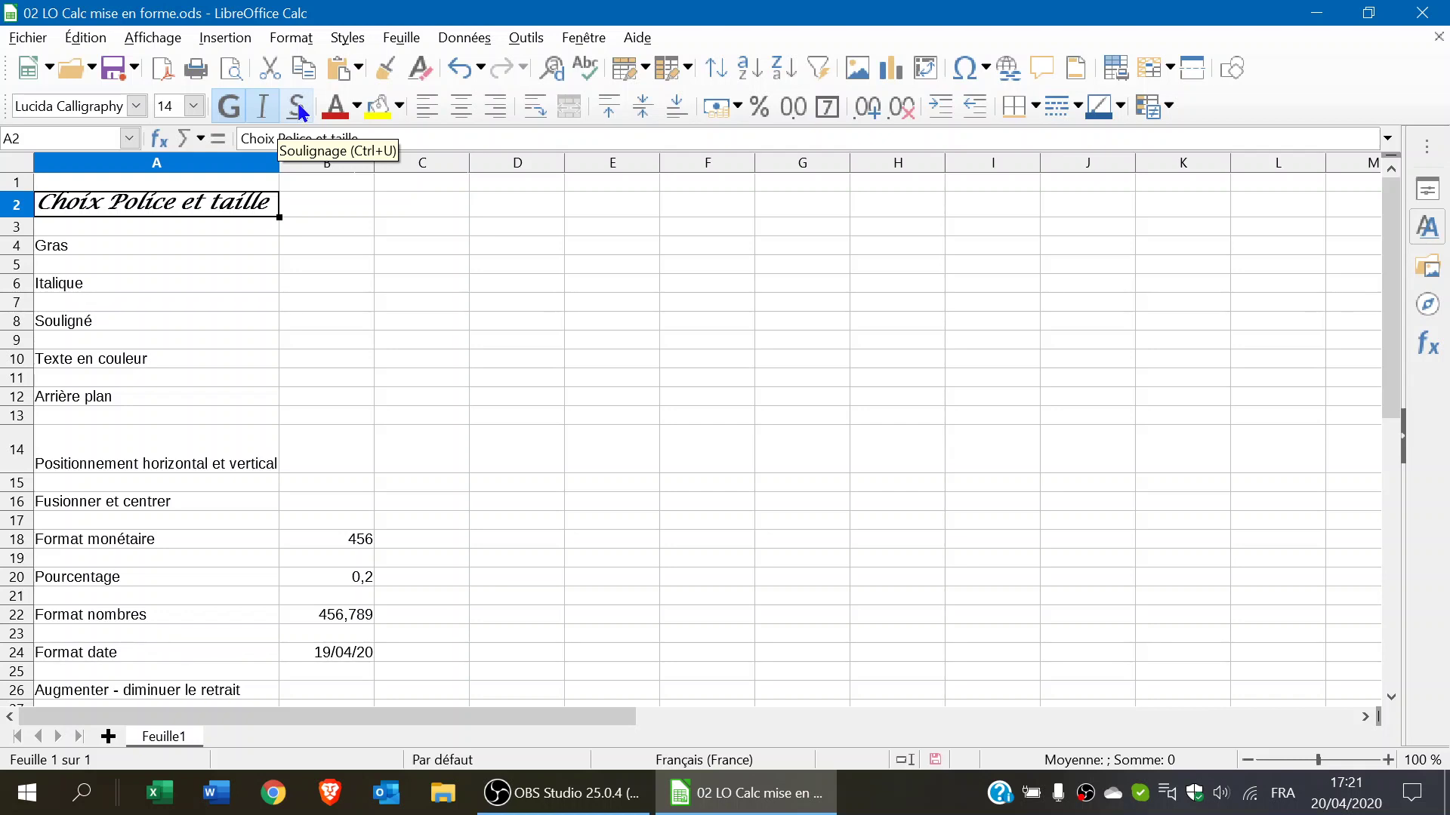
pyautogui.click(298, 111)
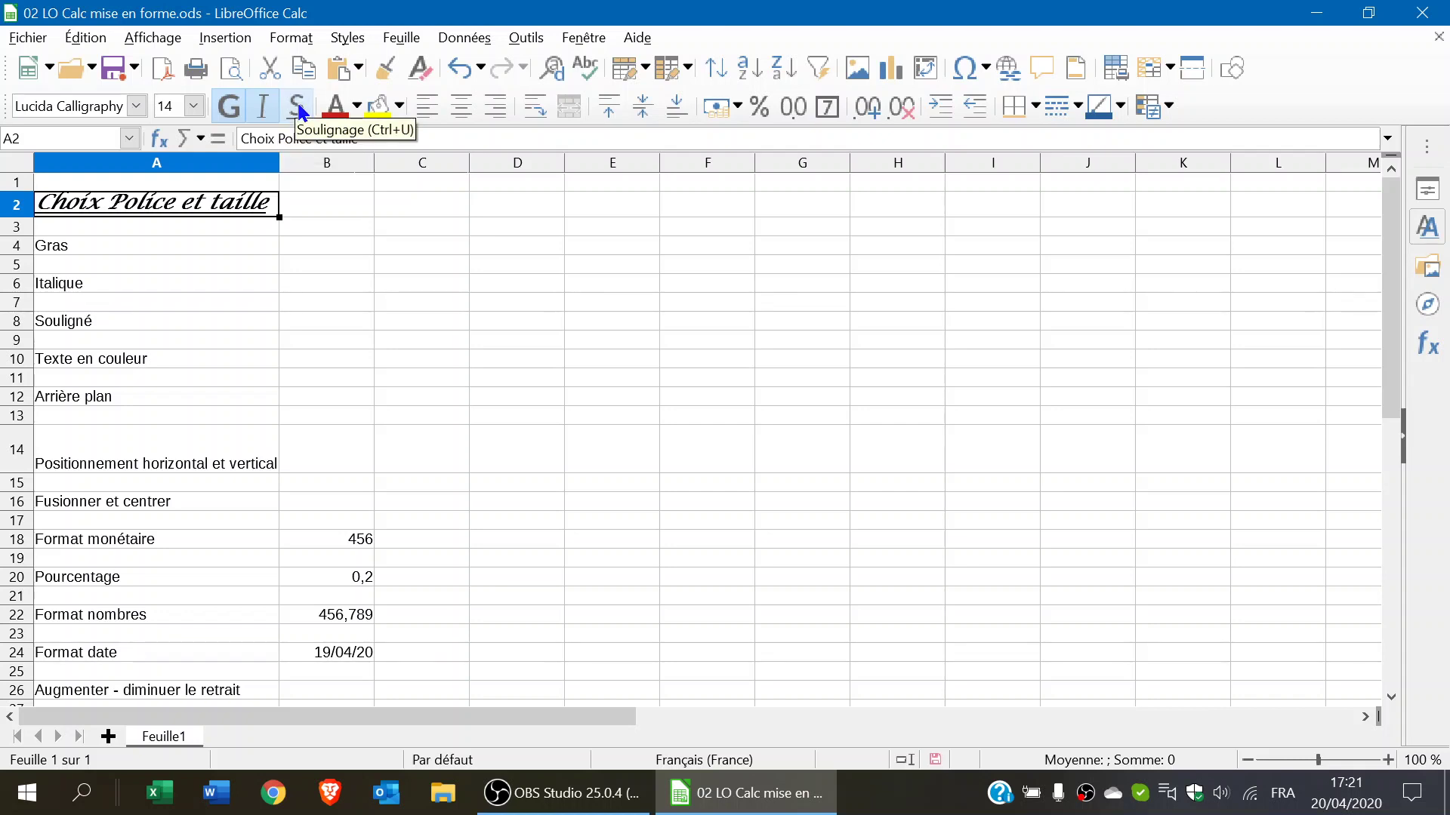
pyautogui.click(366, 202)
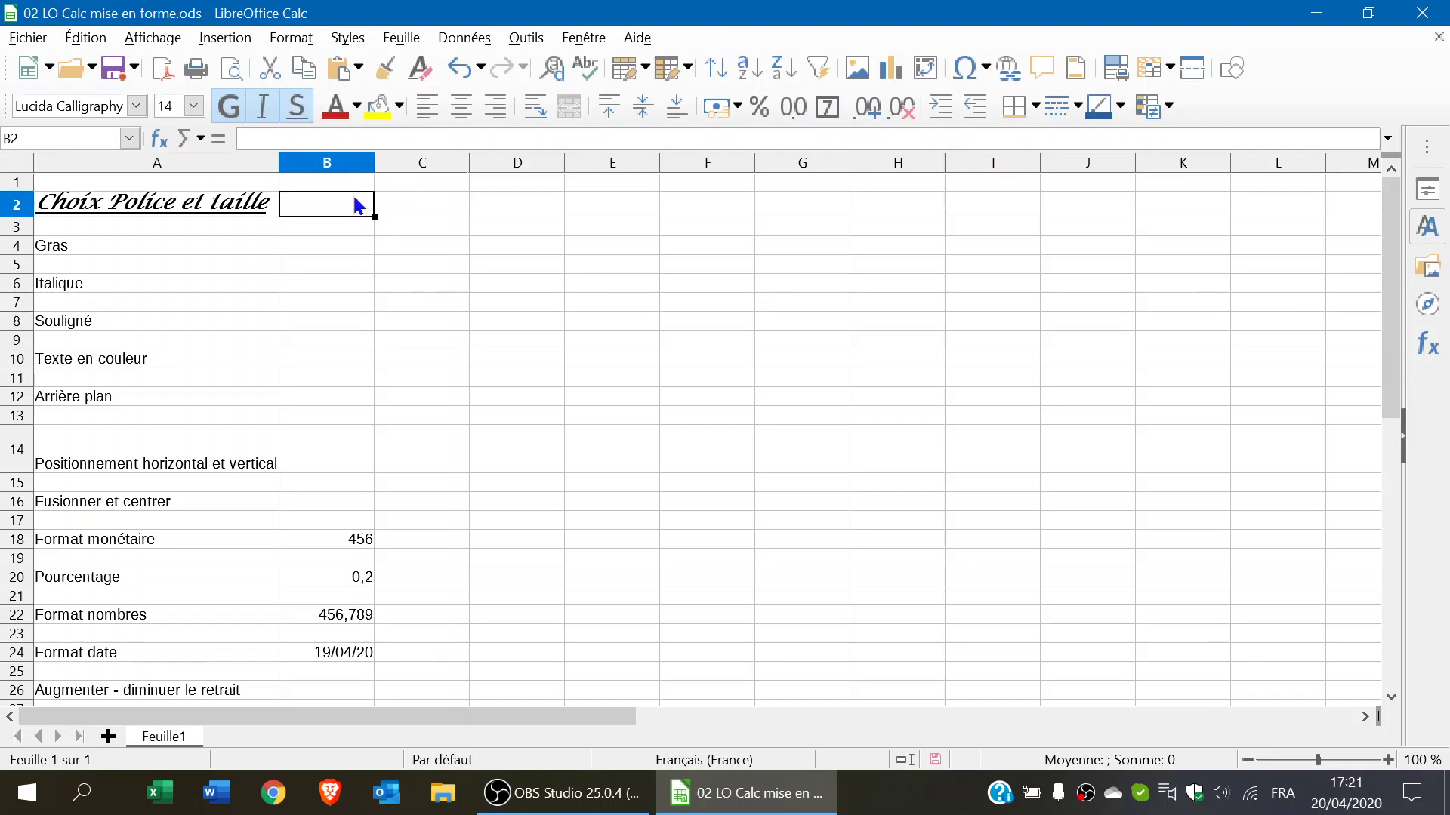
# - Change the font colour of cell A2 to purple from the standard palette
pyautogui.click(85, 208)
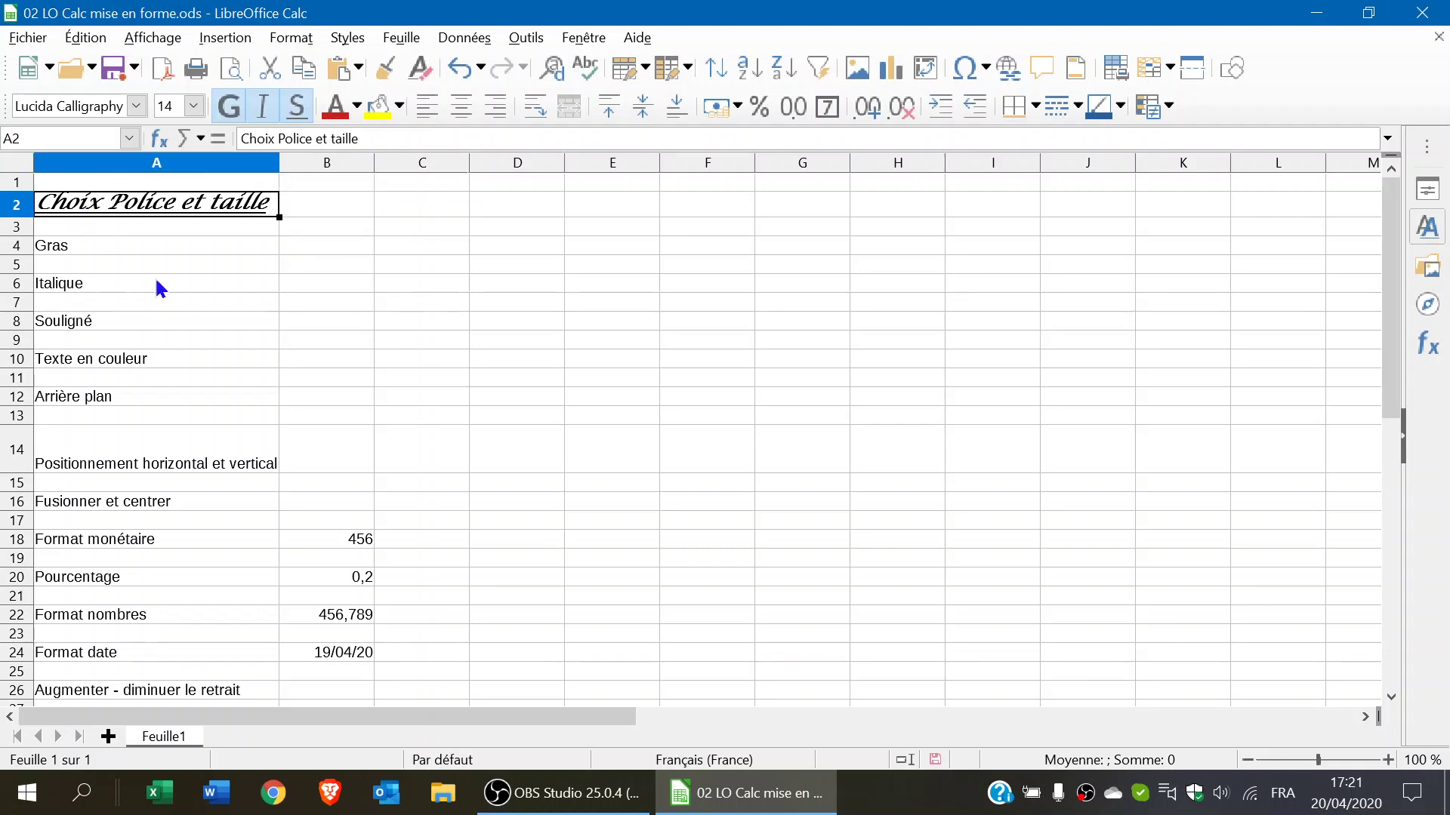
pyautogui.click(357, 112)
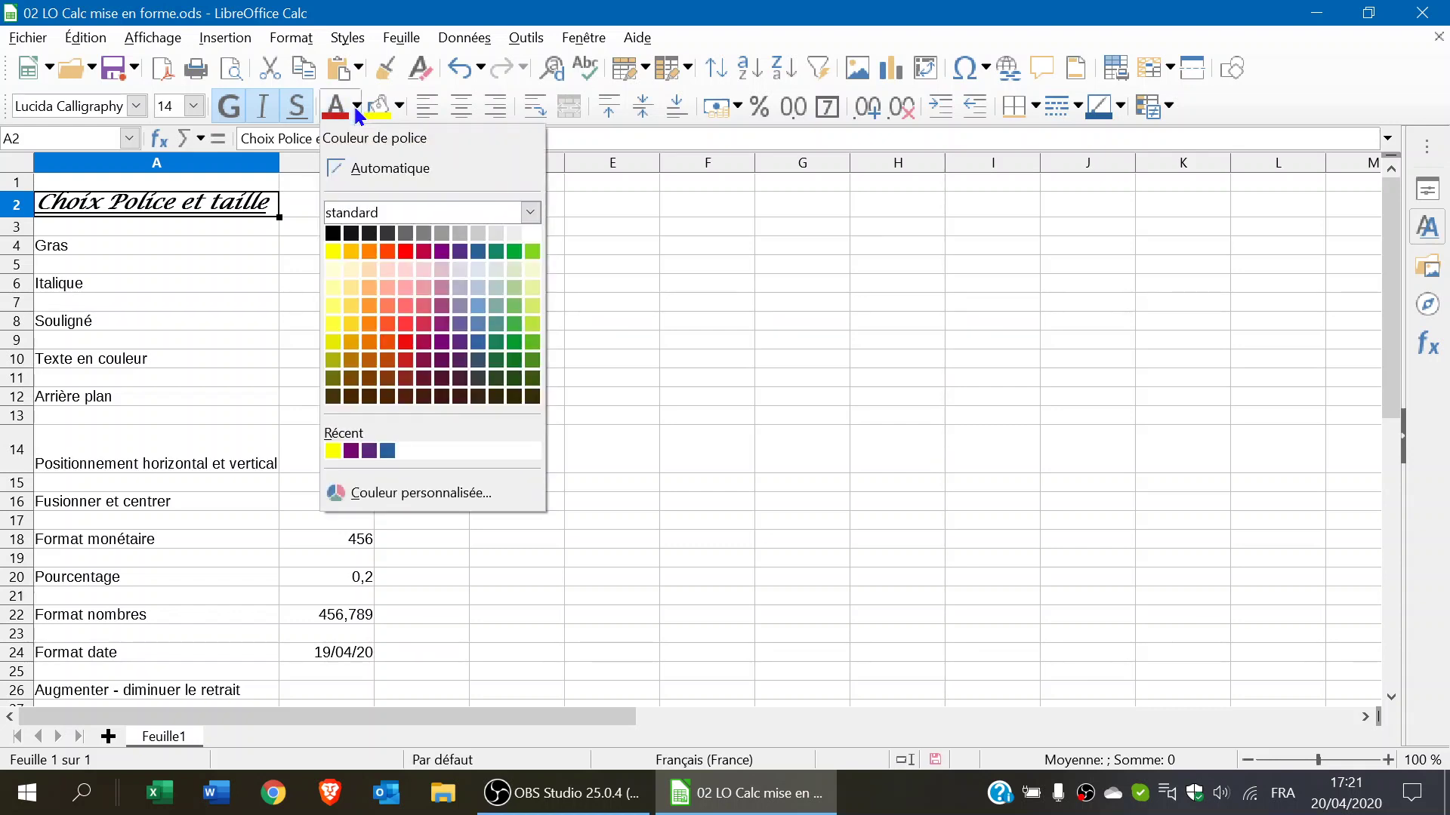
pyautogui.click(446, 256)
pyautogui.click(318, 269)
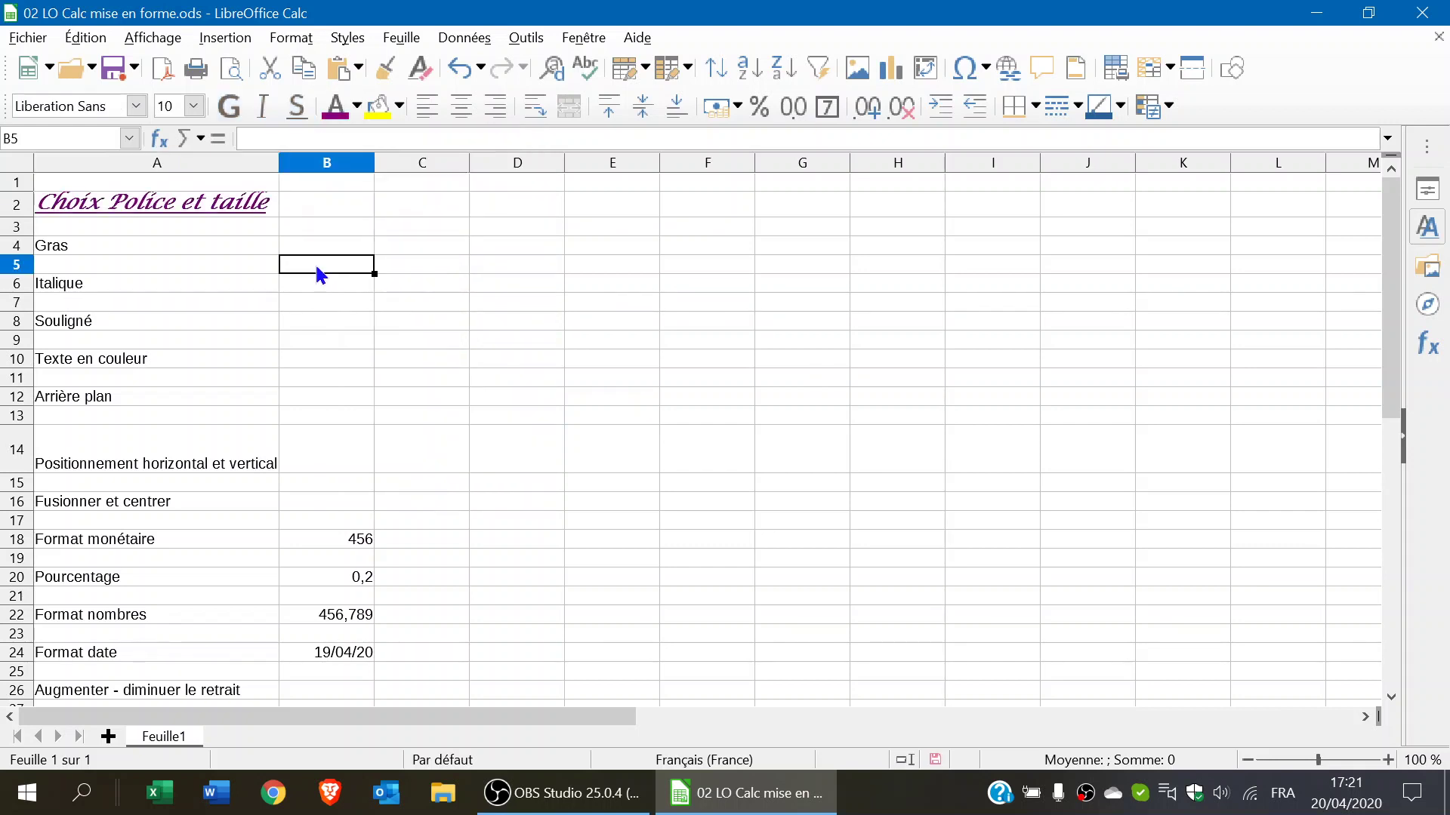
# - Give cell A2 the background colour Jaune clair 2
pyautogui.click(233, 210)
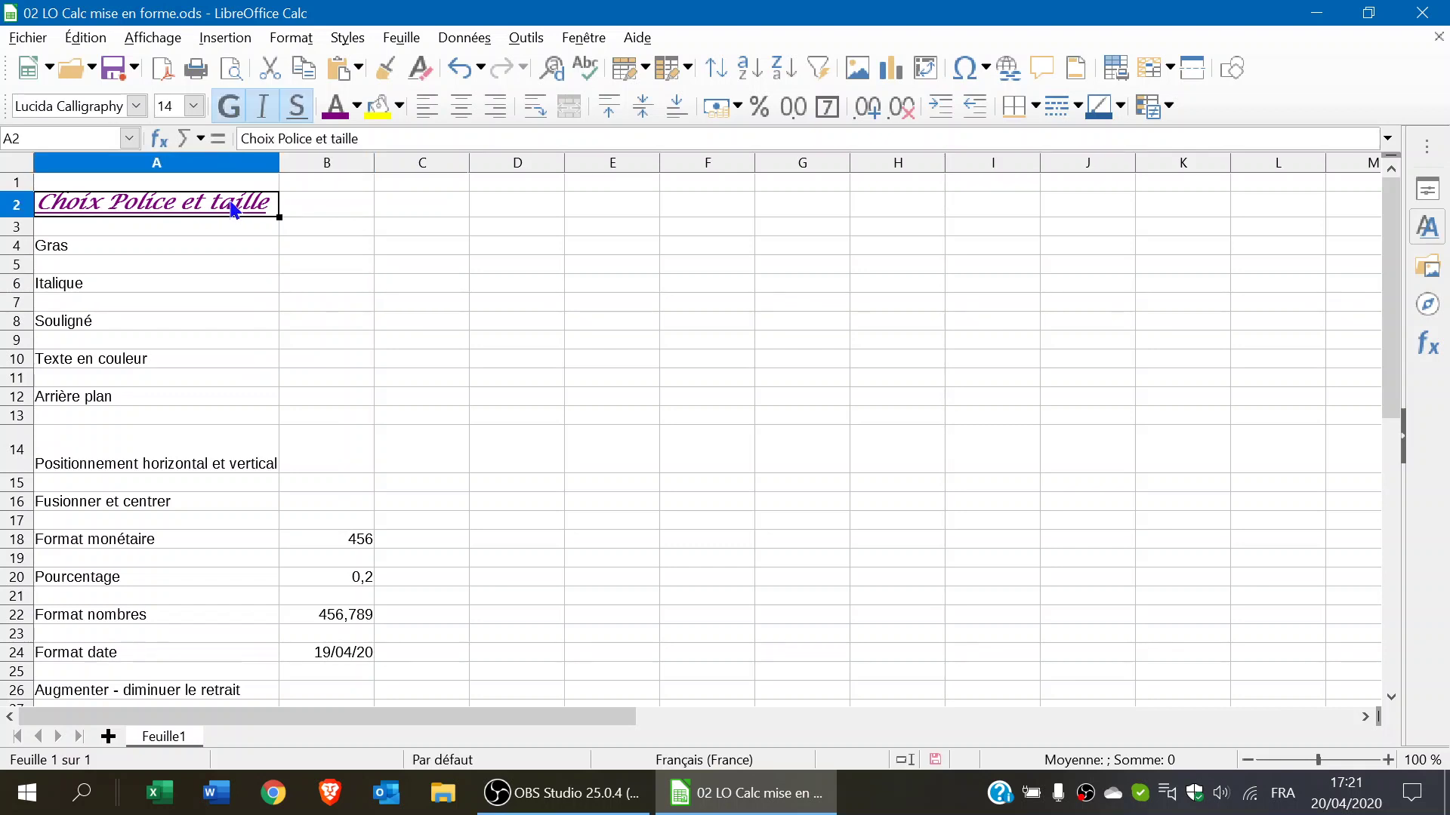
pyautogui.click(400, 107)
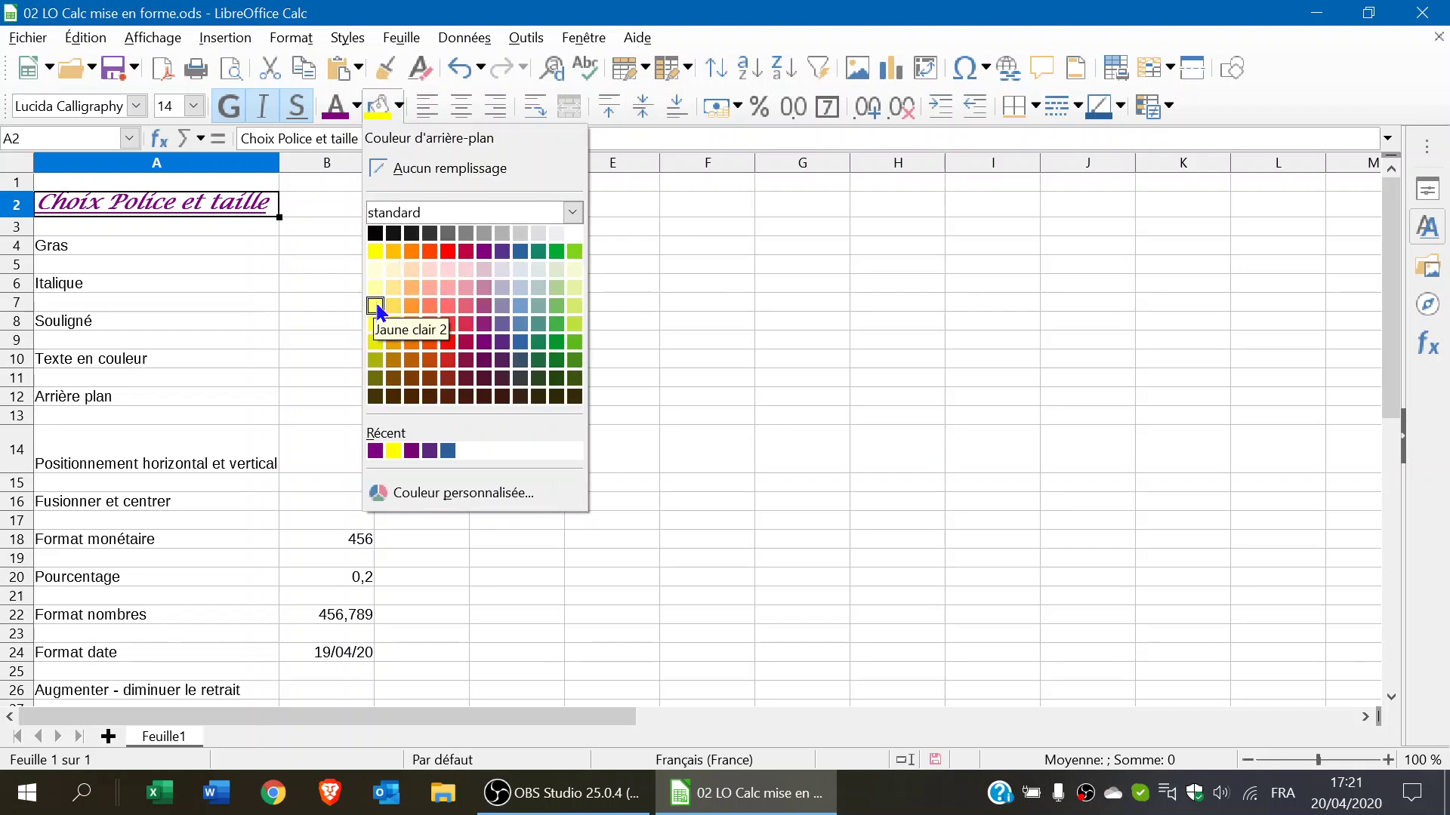
pyautogui.click(377, 306)
pyautogui.click(376, 267)
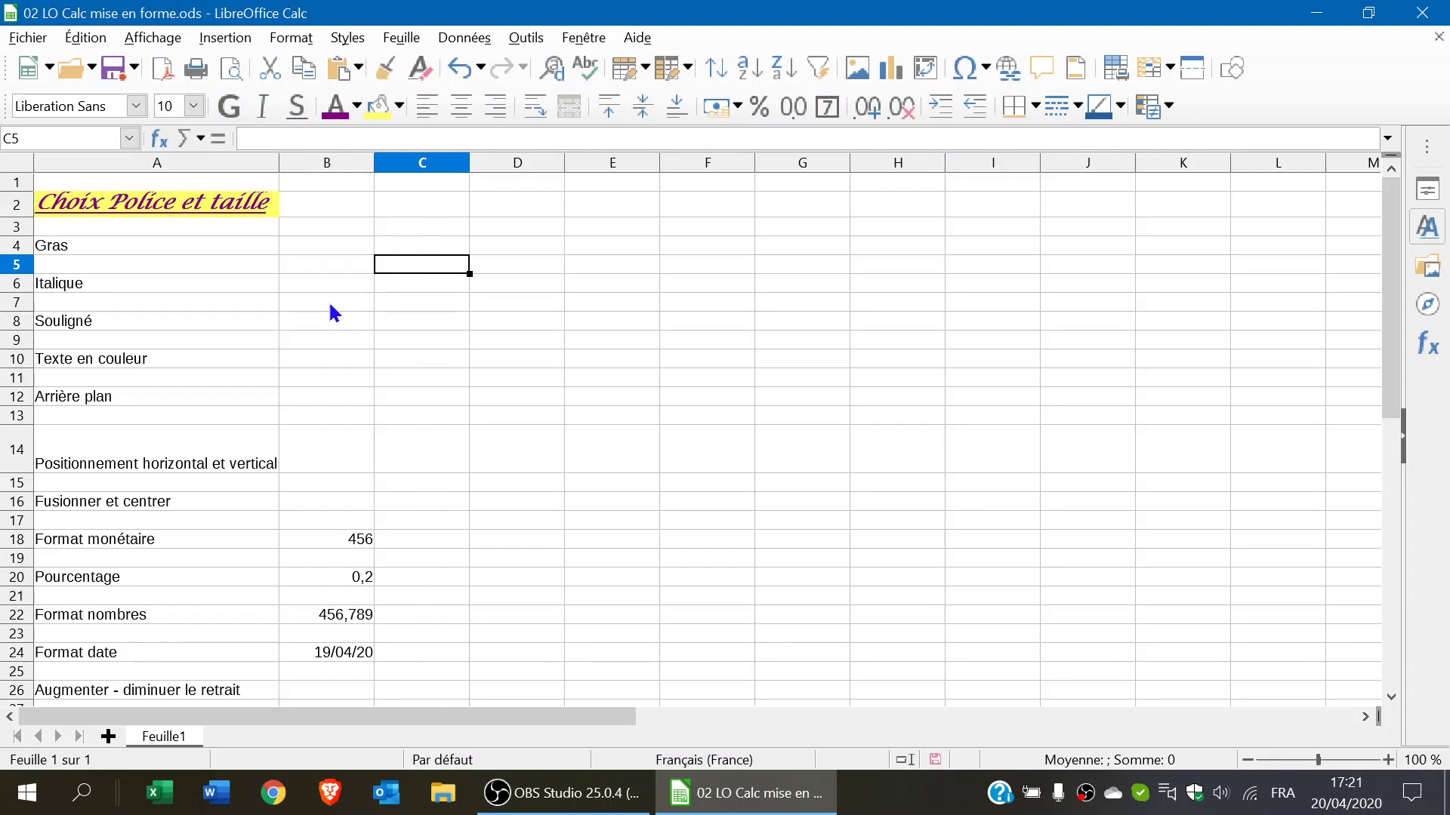
# - Widen column A to leave extra room beside the "Positionnement horizontal et vertical" text in cell A14
pyautogui.scroll(-1, 331, 307)
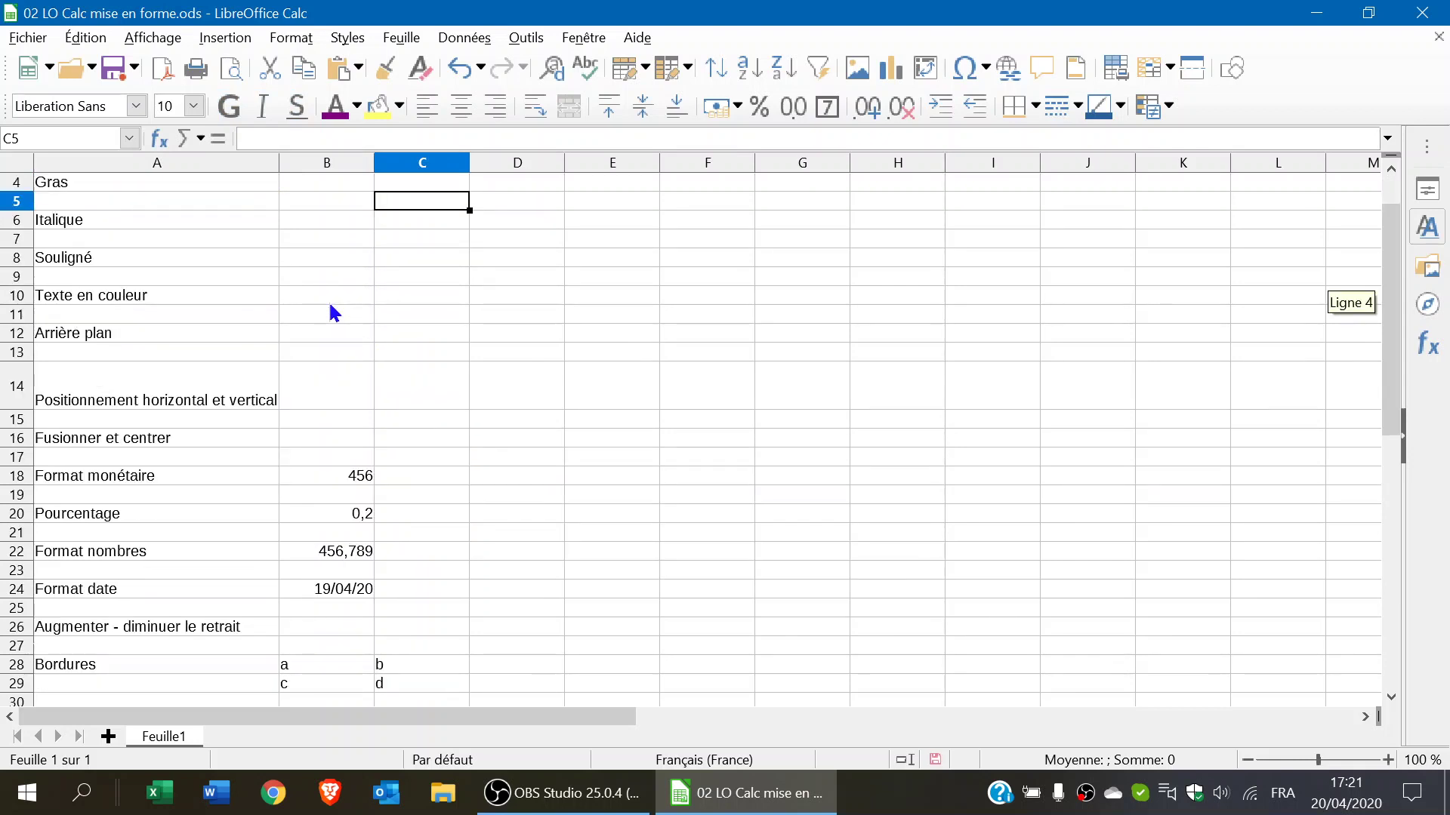
pyautogui.scroll(-1, 331, 309)
pyautogui.scroll(-1, 331, 311)
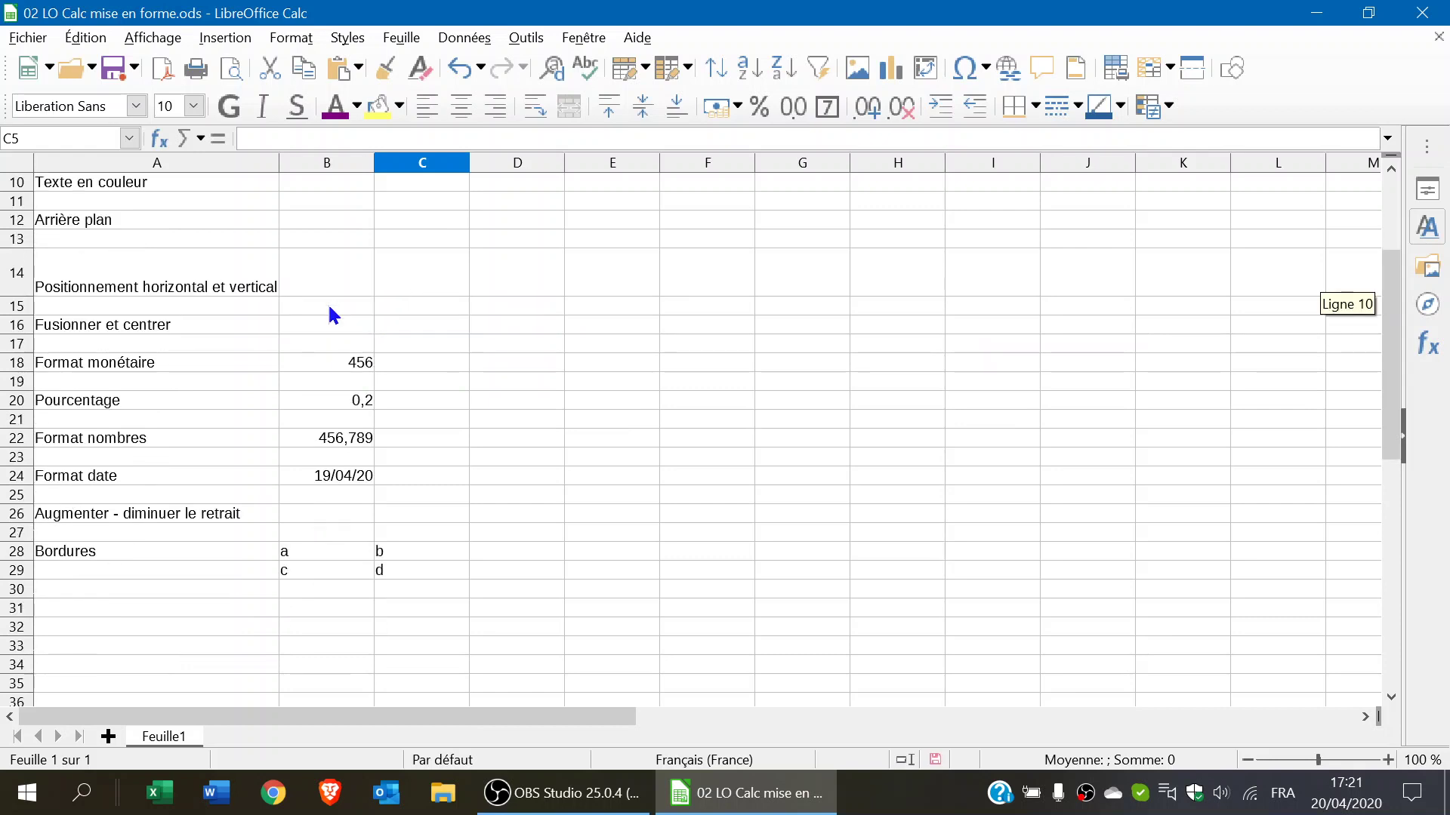
pyautogui.click(192, 287)
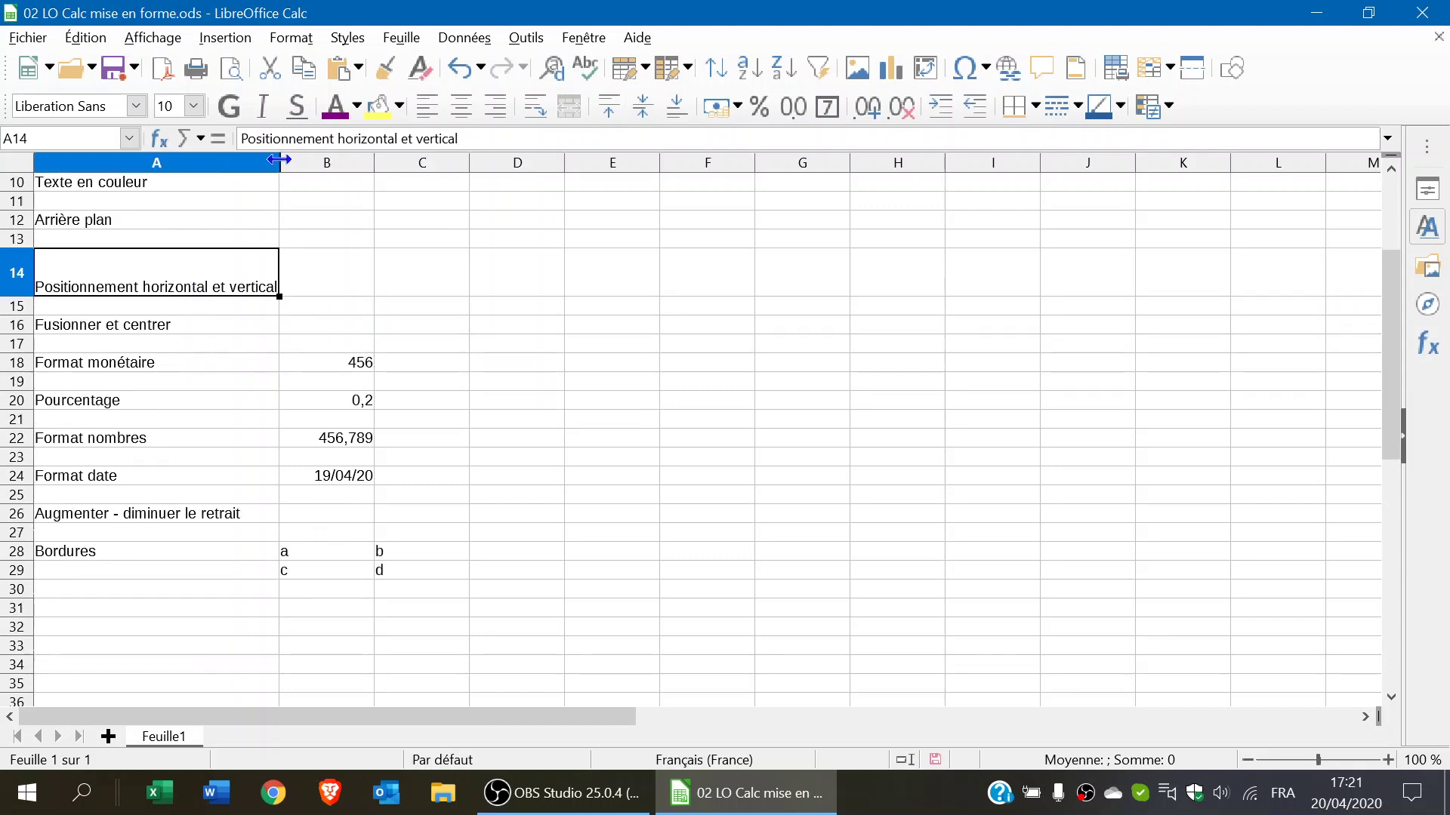
pyautogui.moveTo(279, 159); pyautogui.dragTo(332, 169)
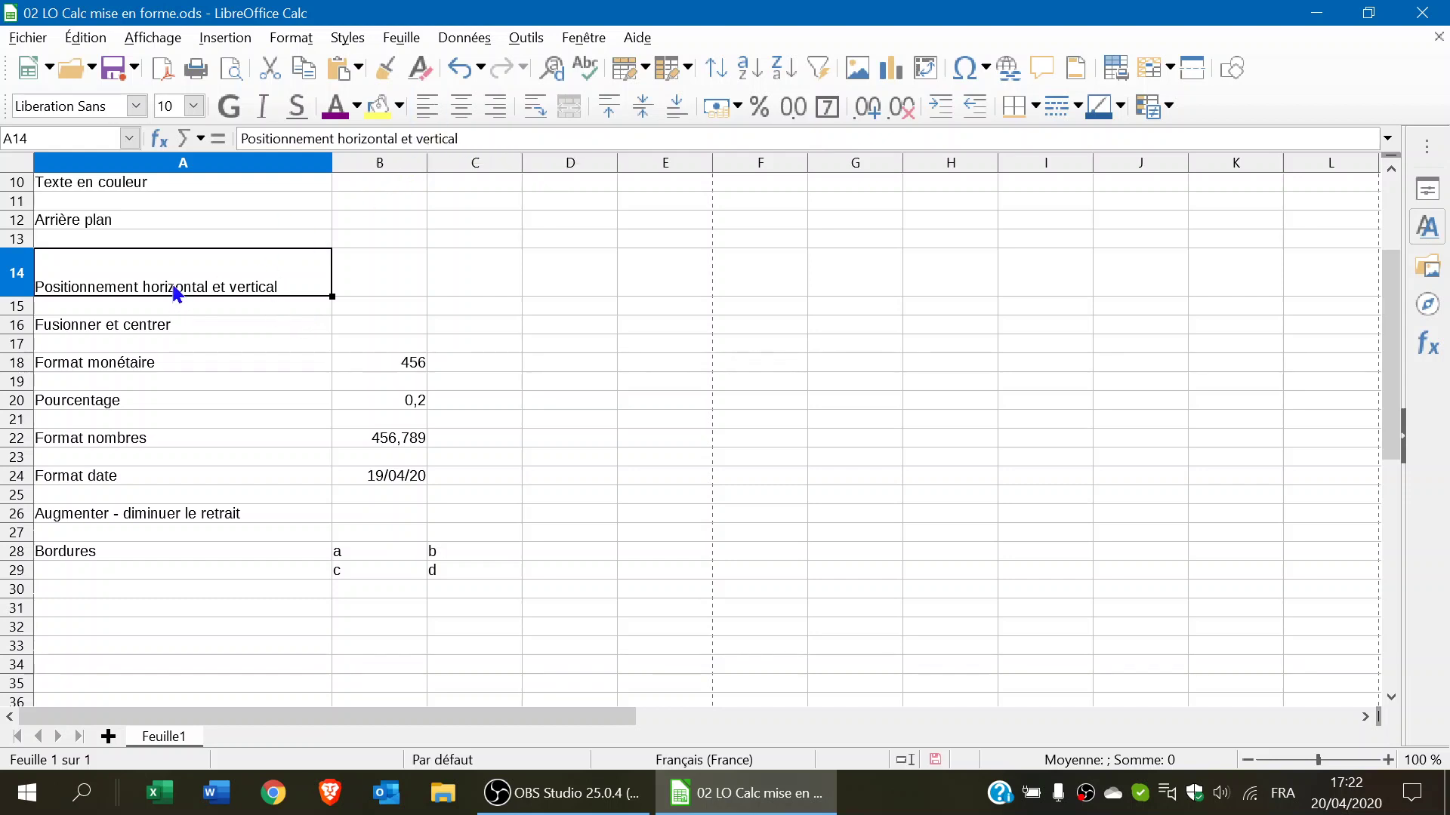
# - Try centred, left and right horizontal alignment on cell A14, ending with right alignment
pyautogui.click(462, 106)
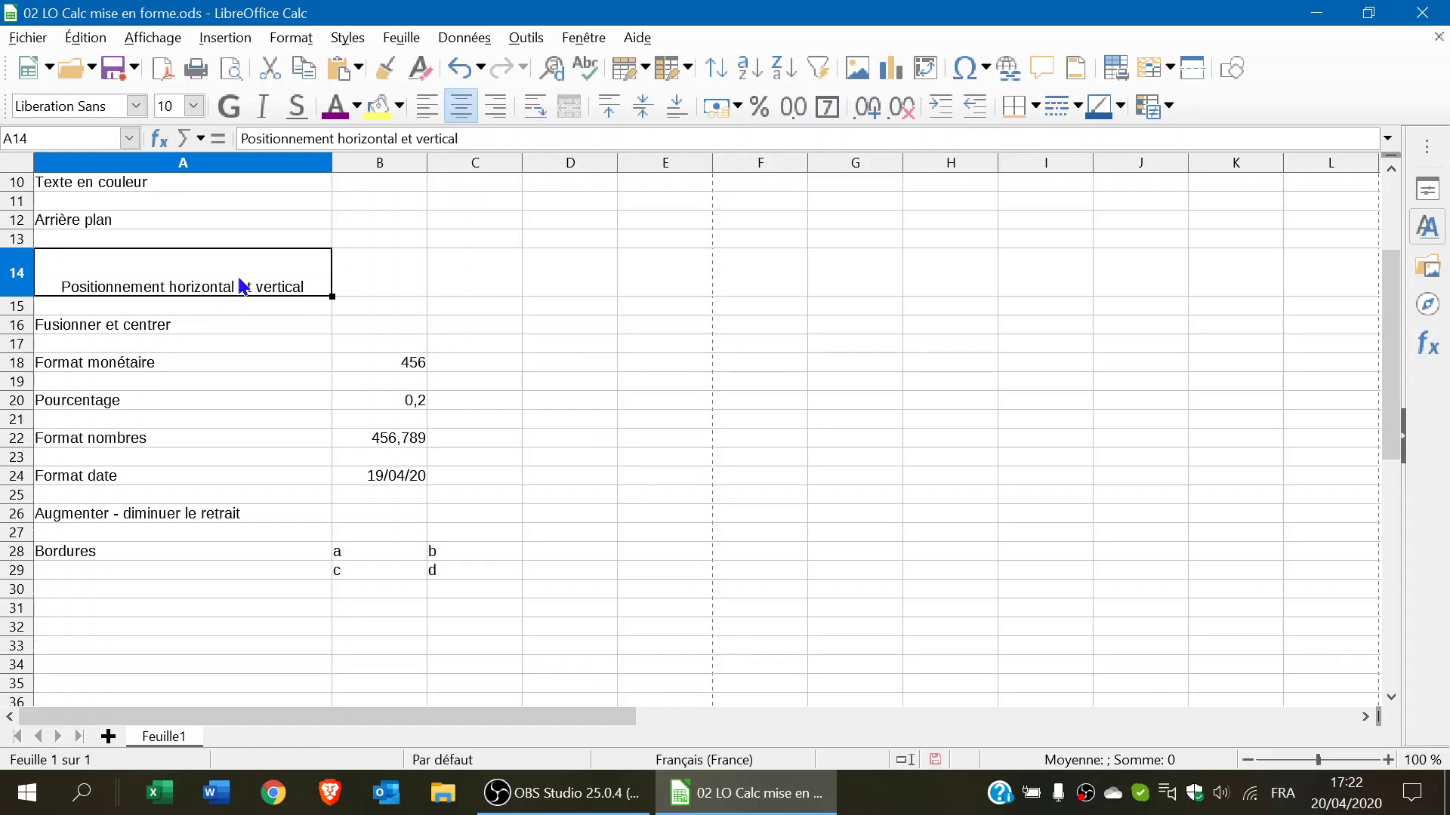
pyautogui.click(428, 105)
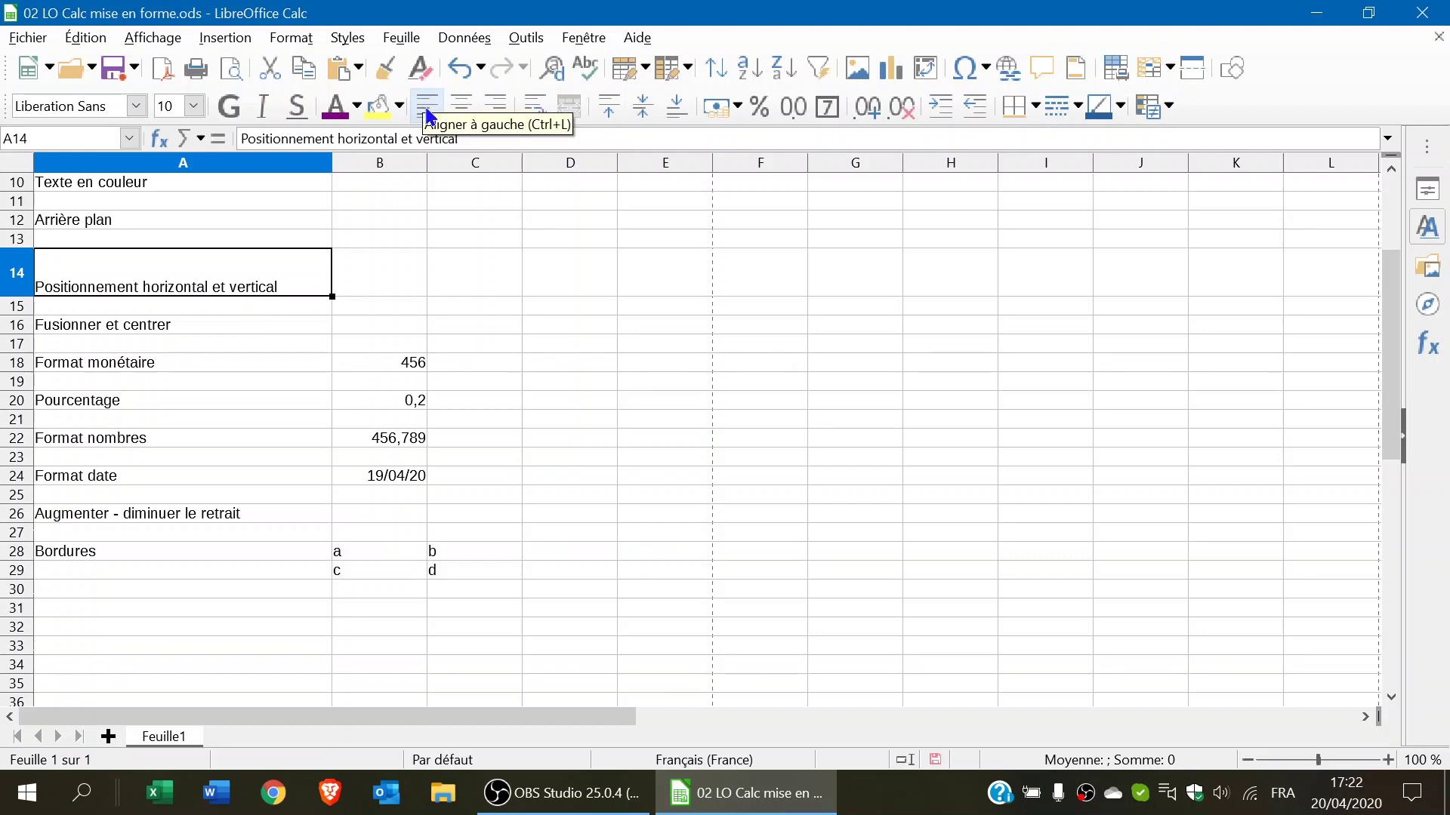
pyautogui.click(469, 114)
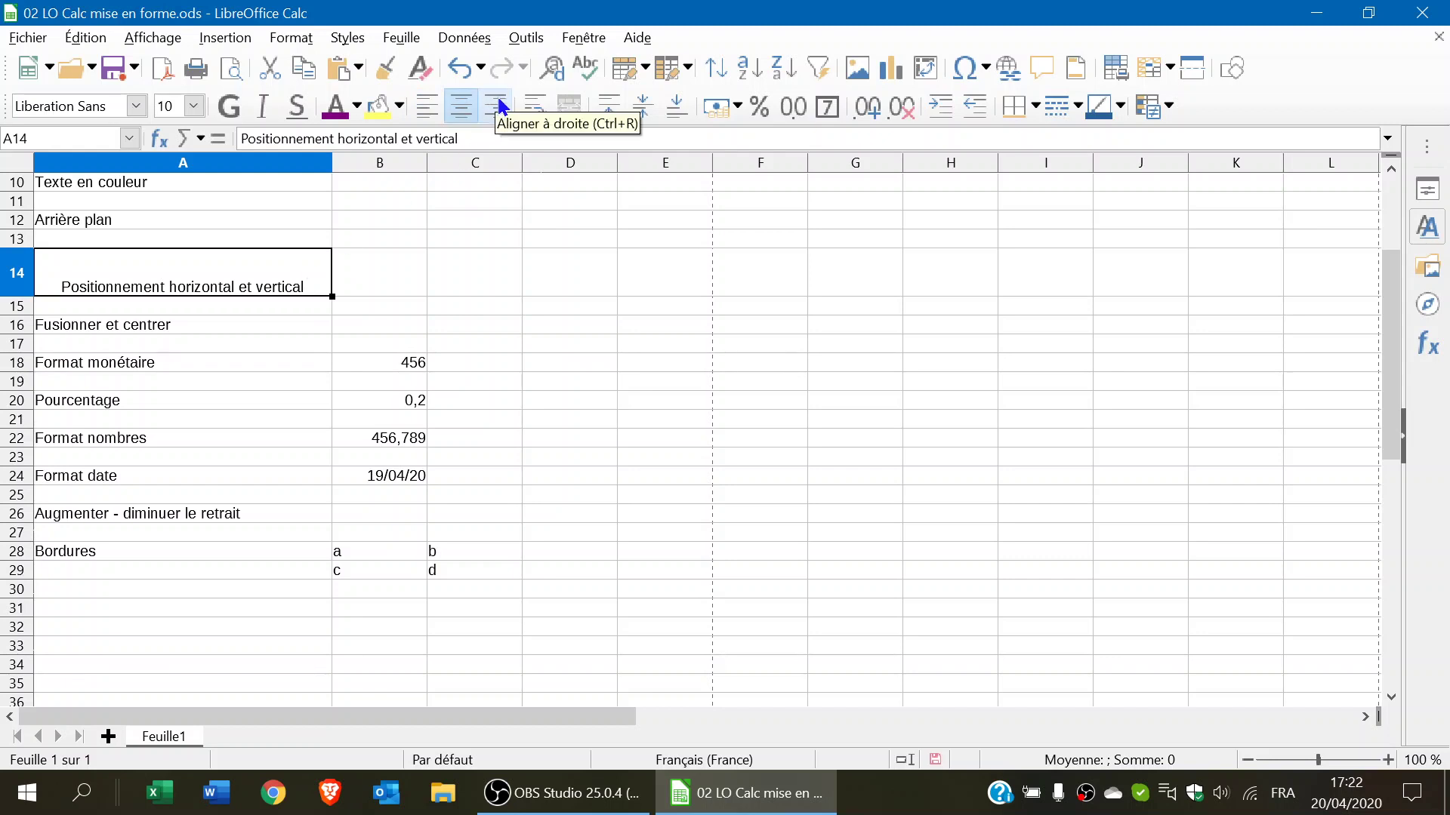
pyautogui.click(498, 110)
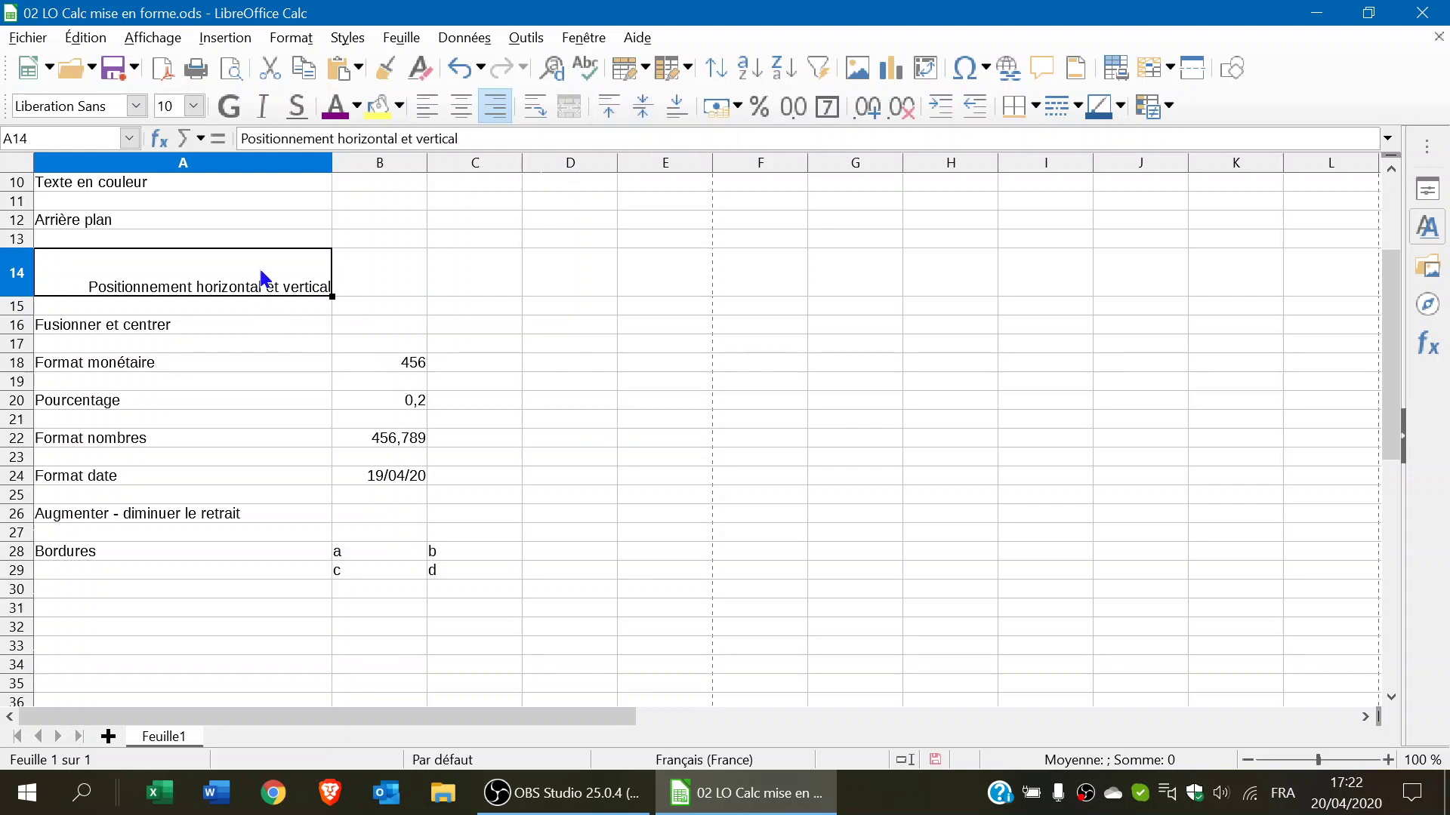
# - Try top, middle and bottom vertical alignment on cell A14, ending with bottom alignment
pyautogui.click(614, 108)
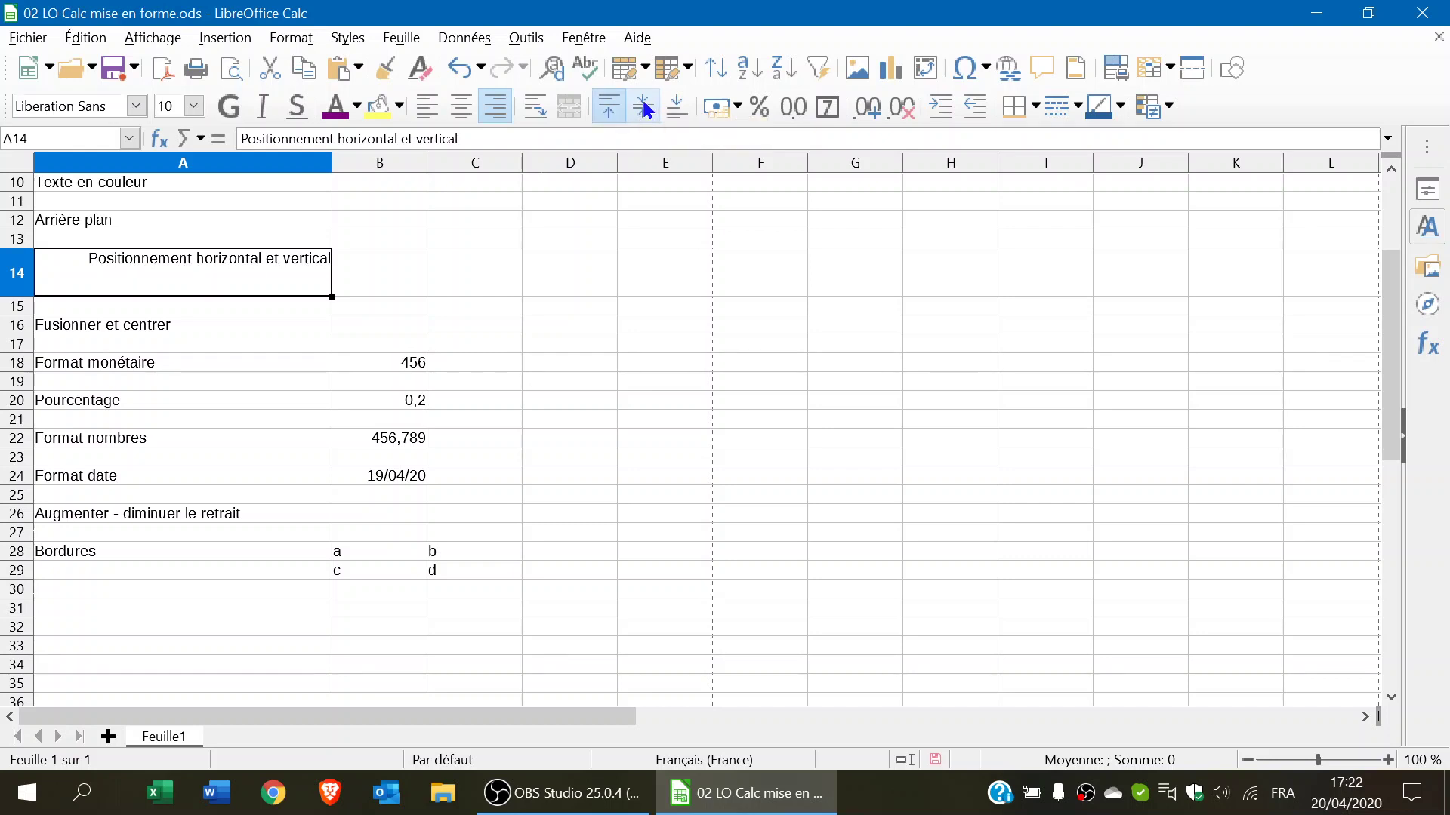
pyautogui.click(646, 108)
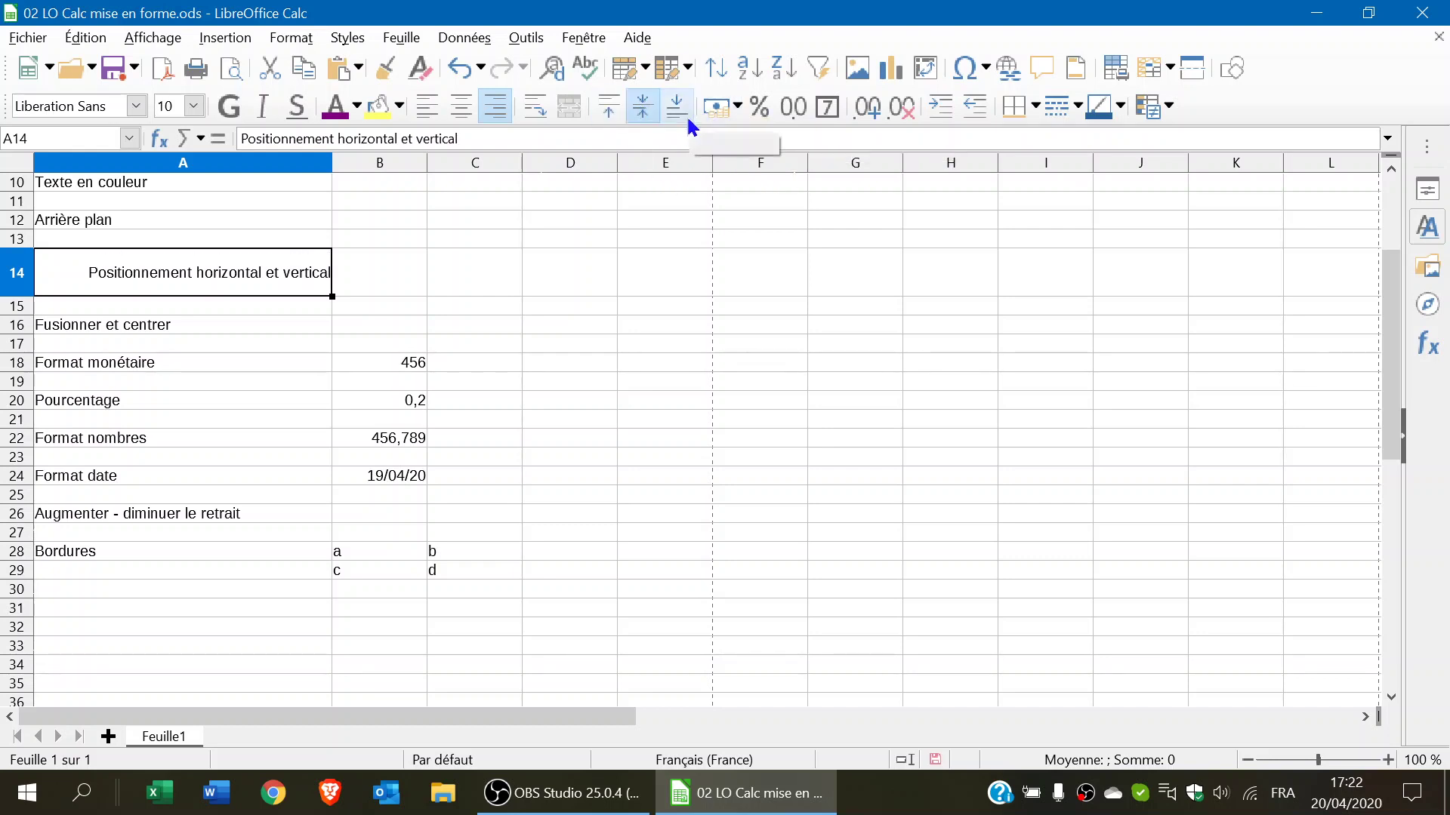
pyautogui.click(676, 112)
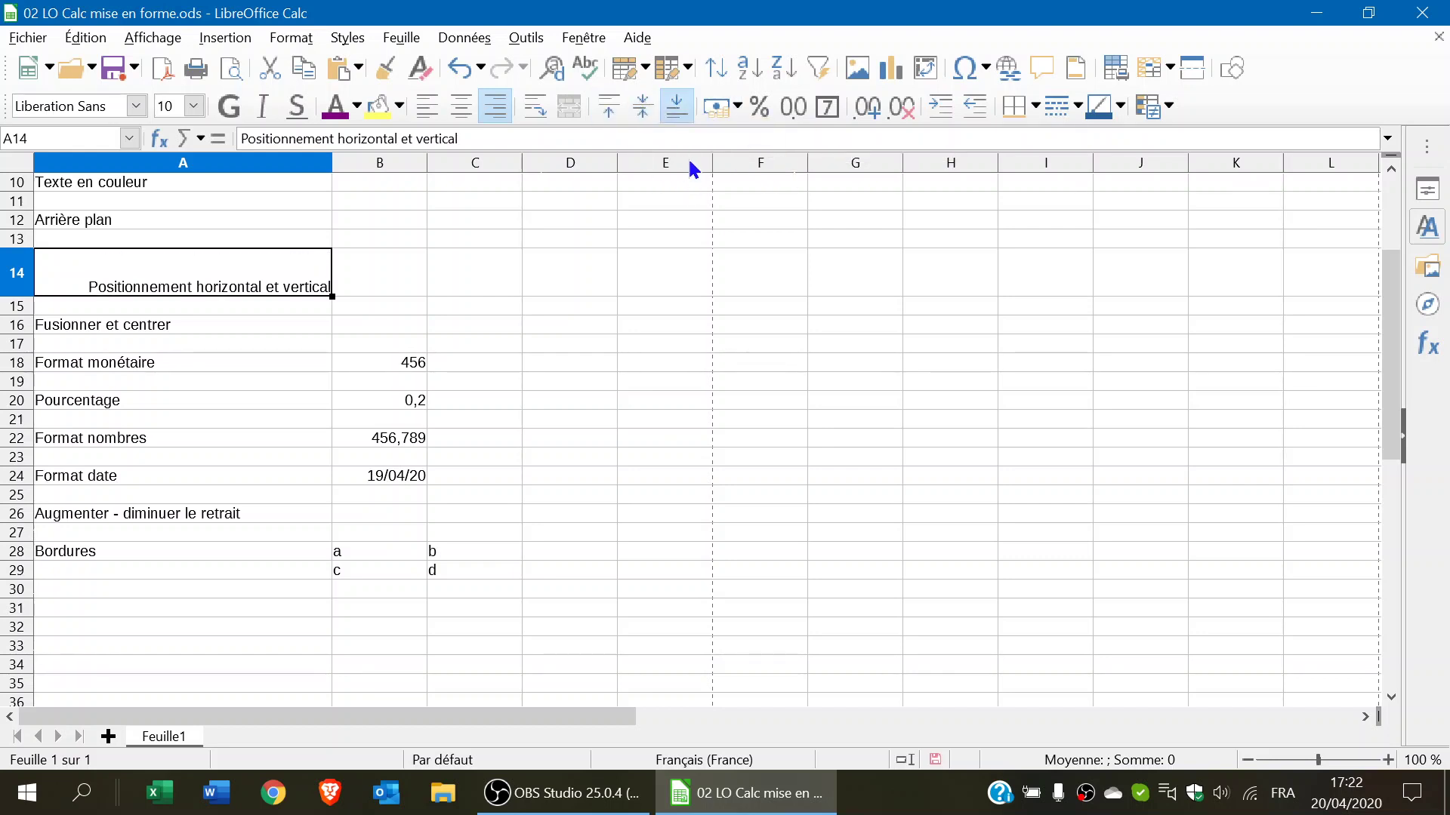
# - Centre the text of cell A14 vertically and horizontally and make it bold
pyautogui.click(643, 110)
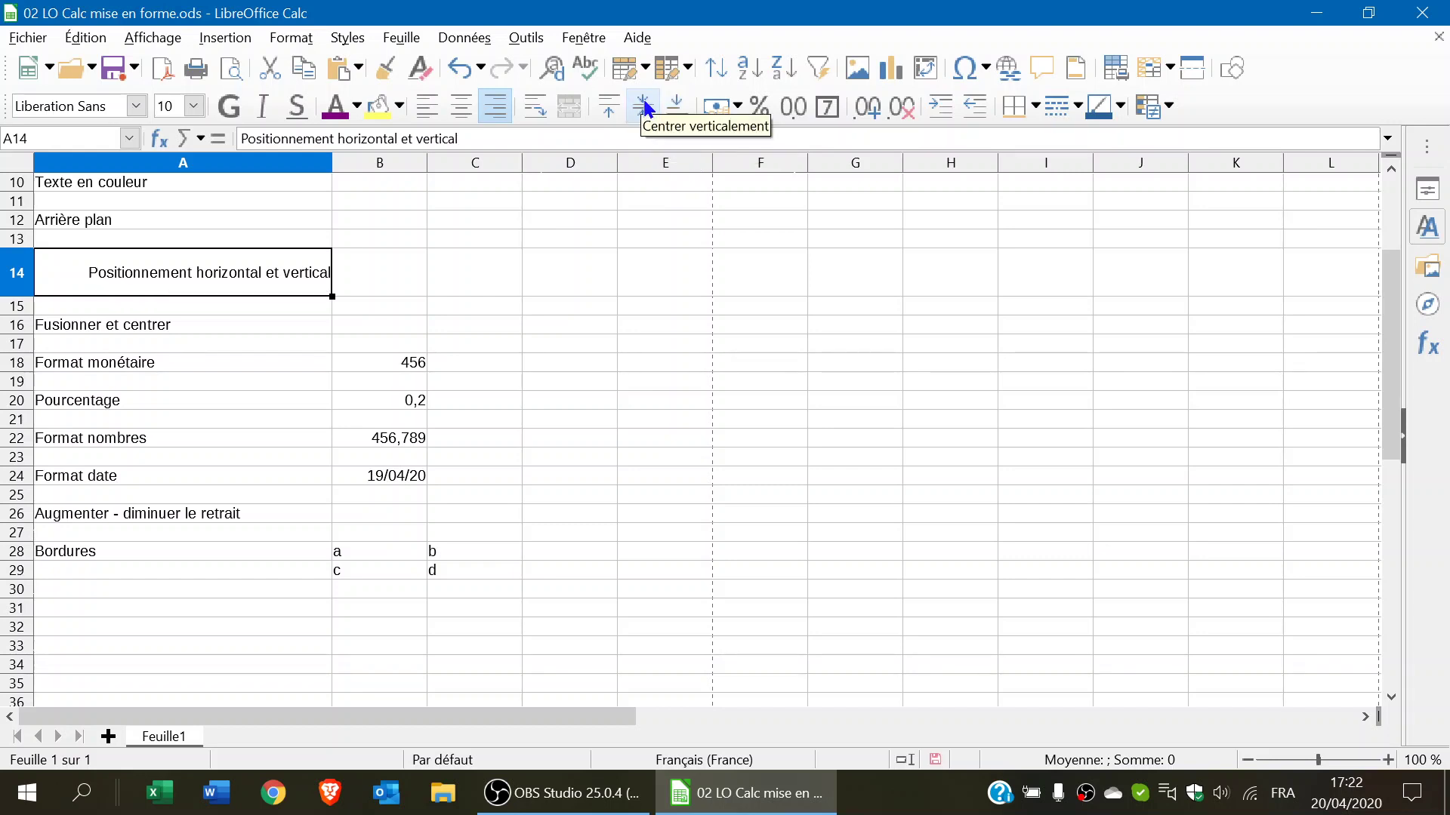
pyautogui.click(461, 106)
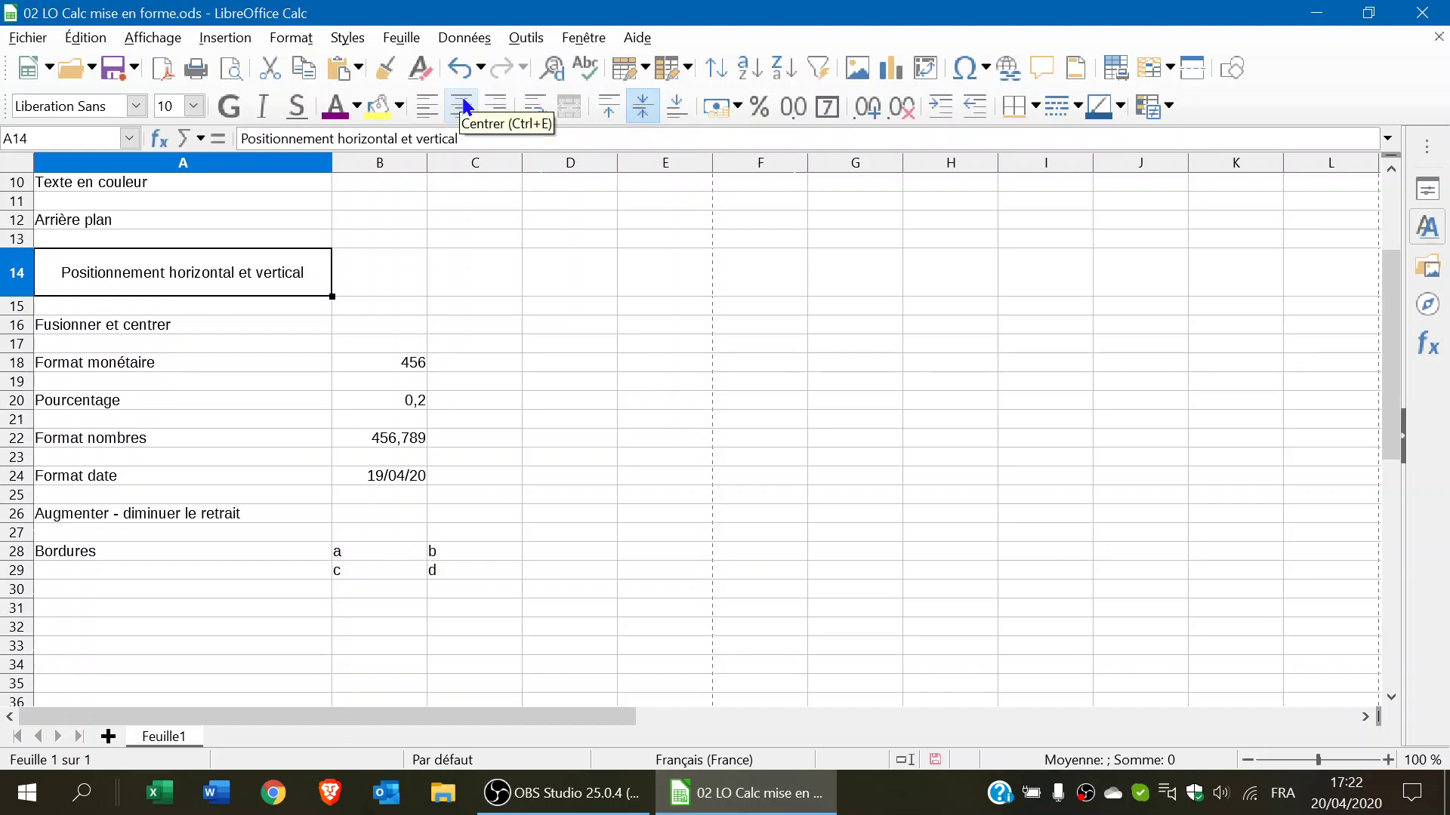
pyautogui.click(228, 105)
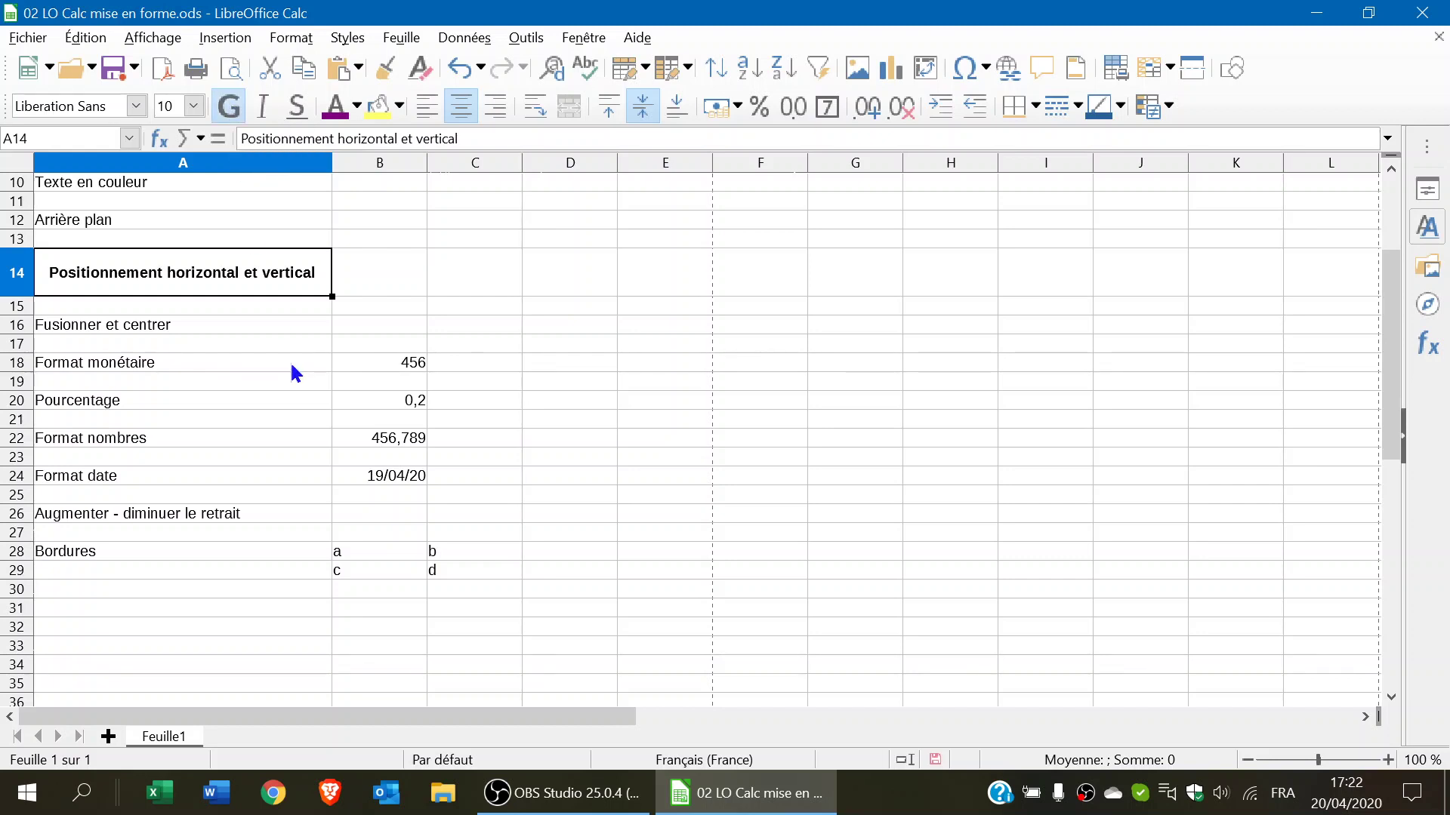
# - Merge and centre the range A16:C16 holding the text "Fusionner et centrer"
pyautogui.click(264, 325)
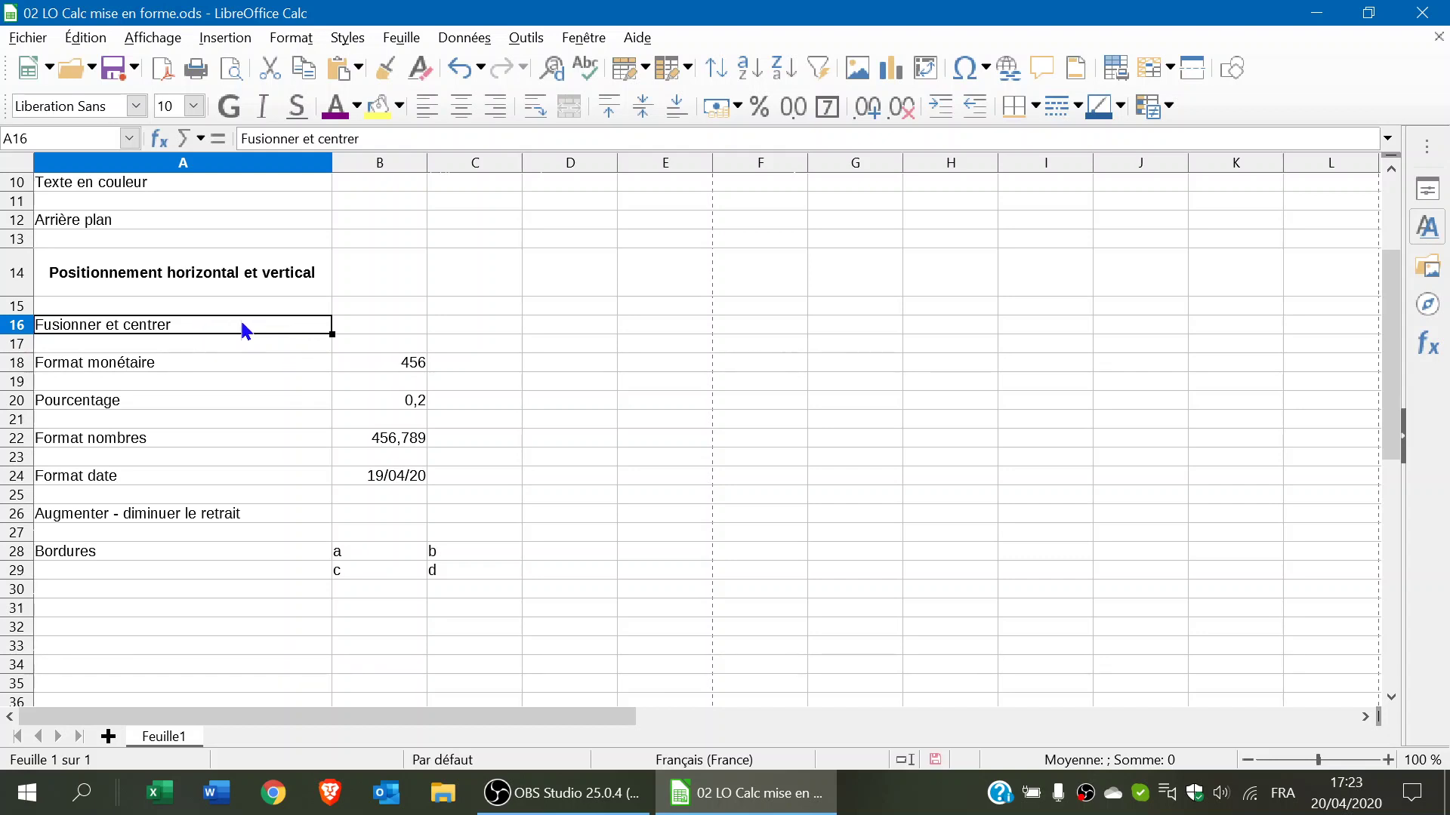
pyautogui.moveTo(295, 325); pyautogui.dragTo(447, 321)
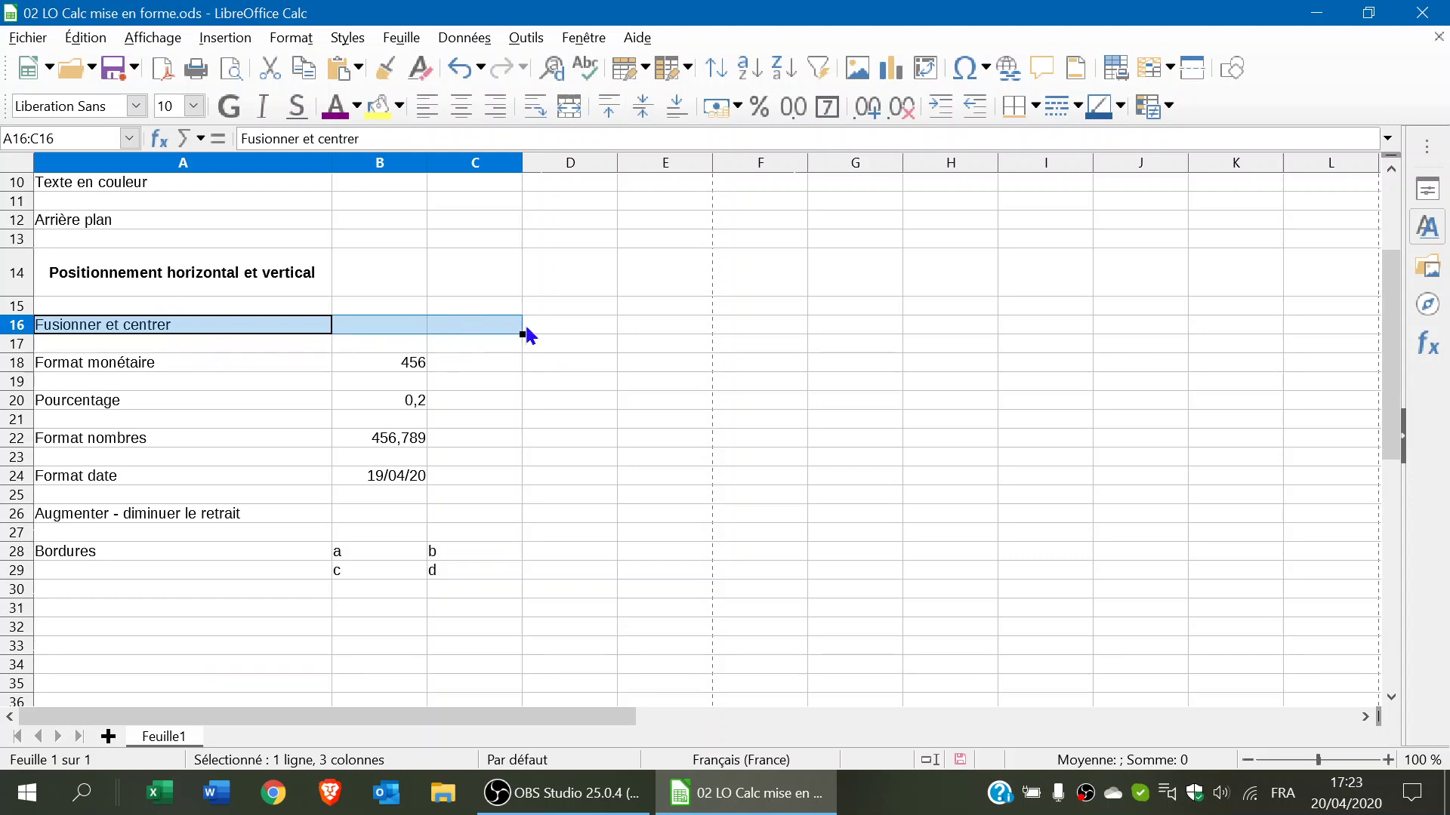
pyautogui.click(572, 107)
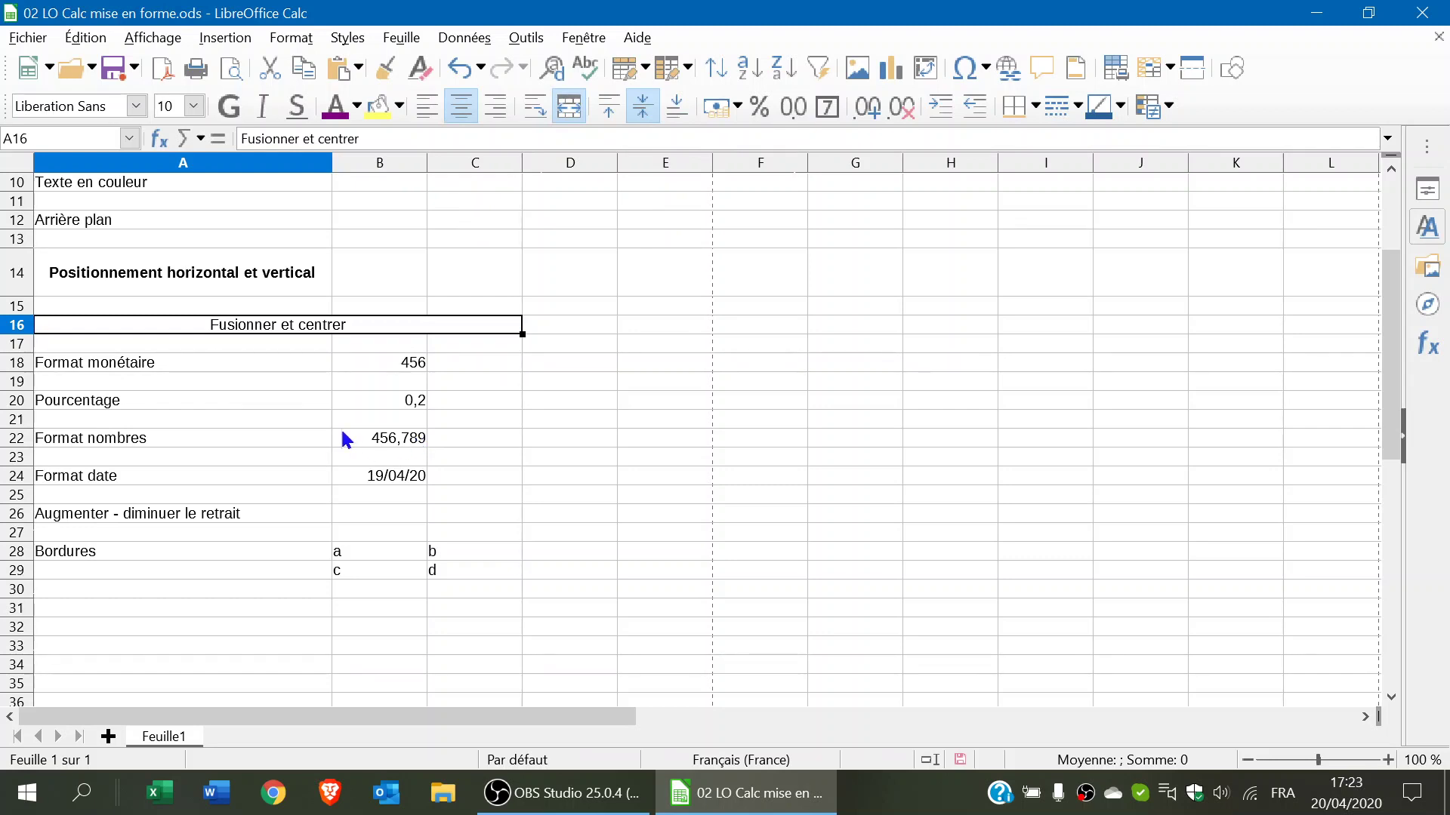
# - Apply the default euro currency format to the value in cell B18
pyautogui.click(402, 358)
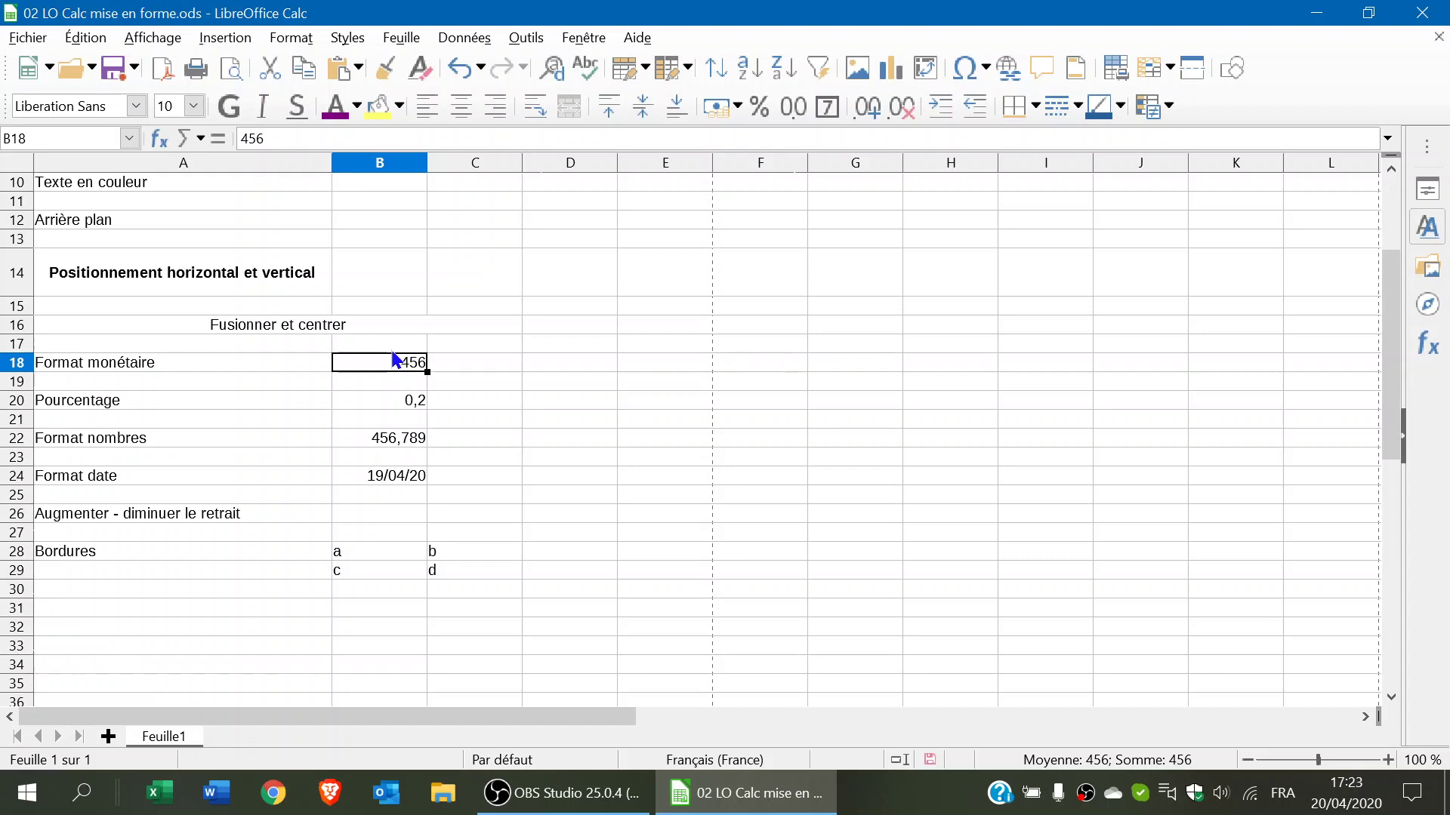
pyautogui.click(719, 114)
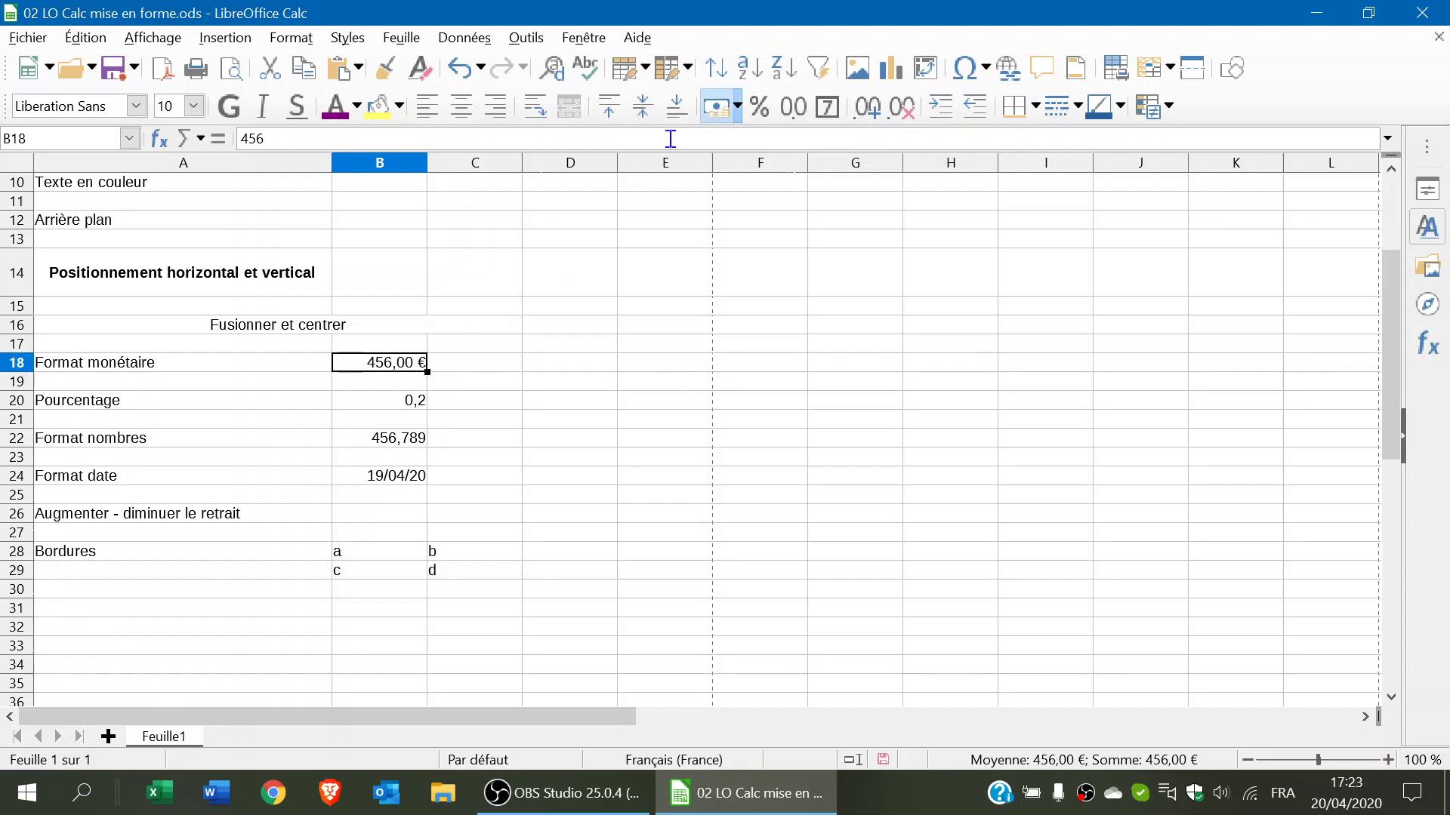
# - Examine the list of currency formats available for cell B18 and leave it without choosing one
pyautogui.click(738, 110)
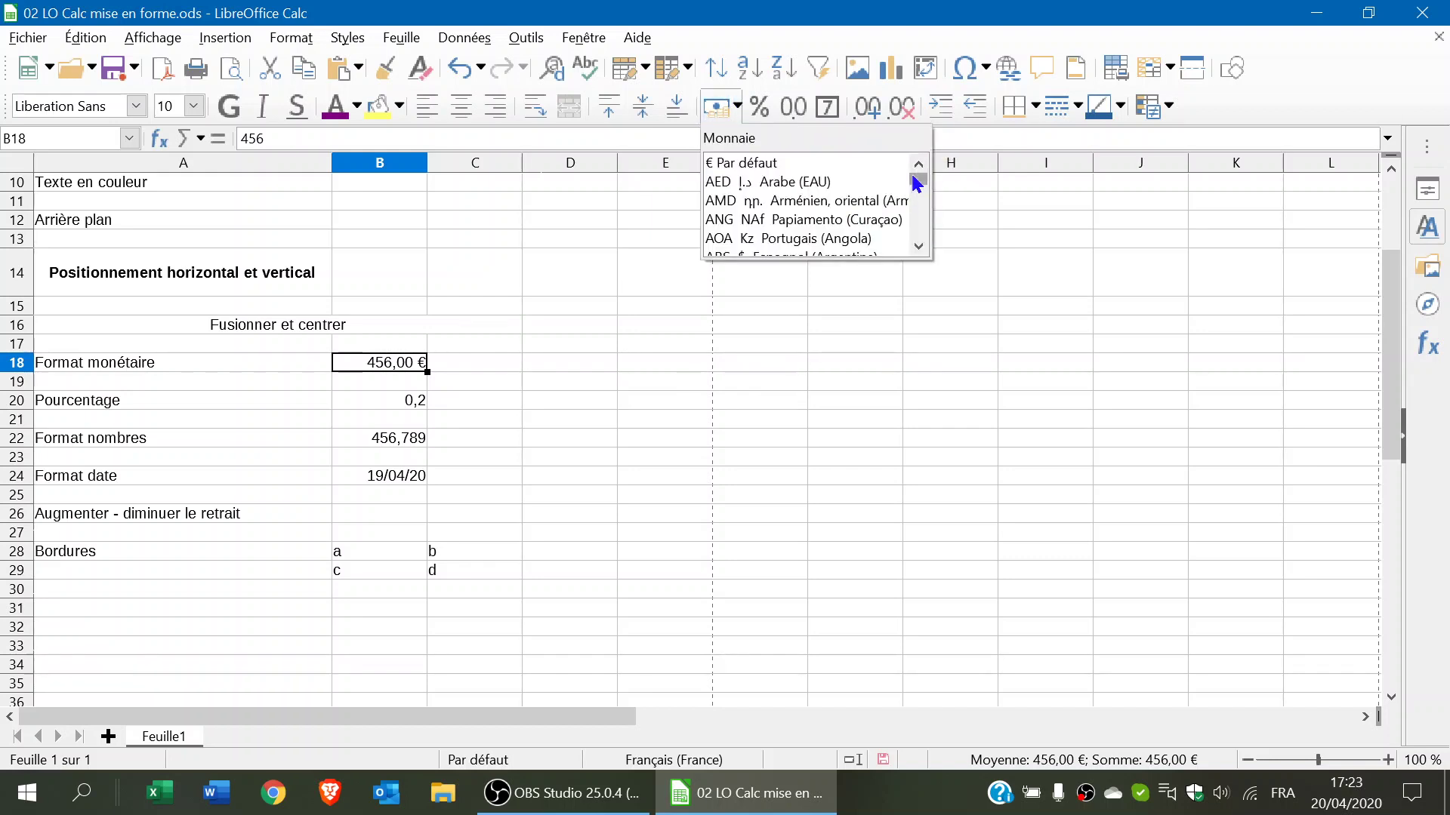
pyautogui.moveTo(915, 183); pyautogui.dragTo(908, 219)
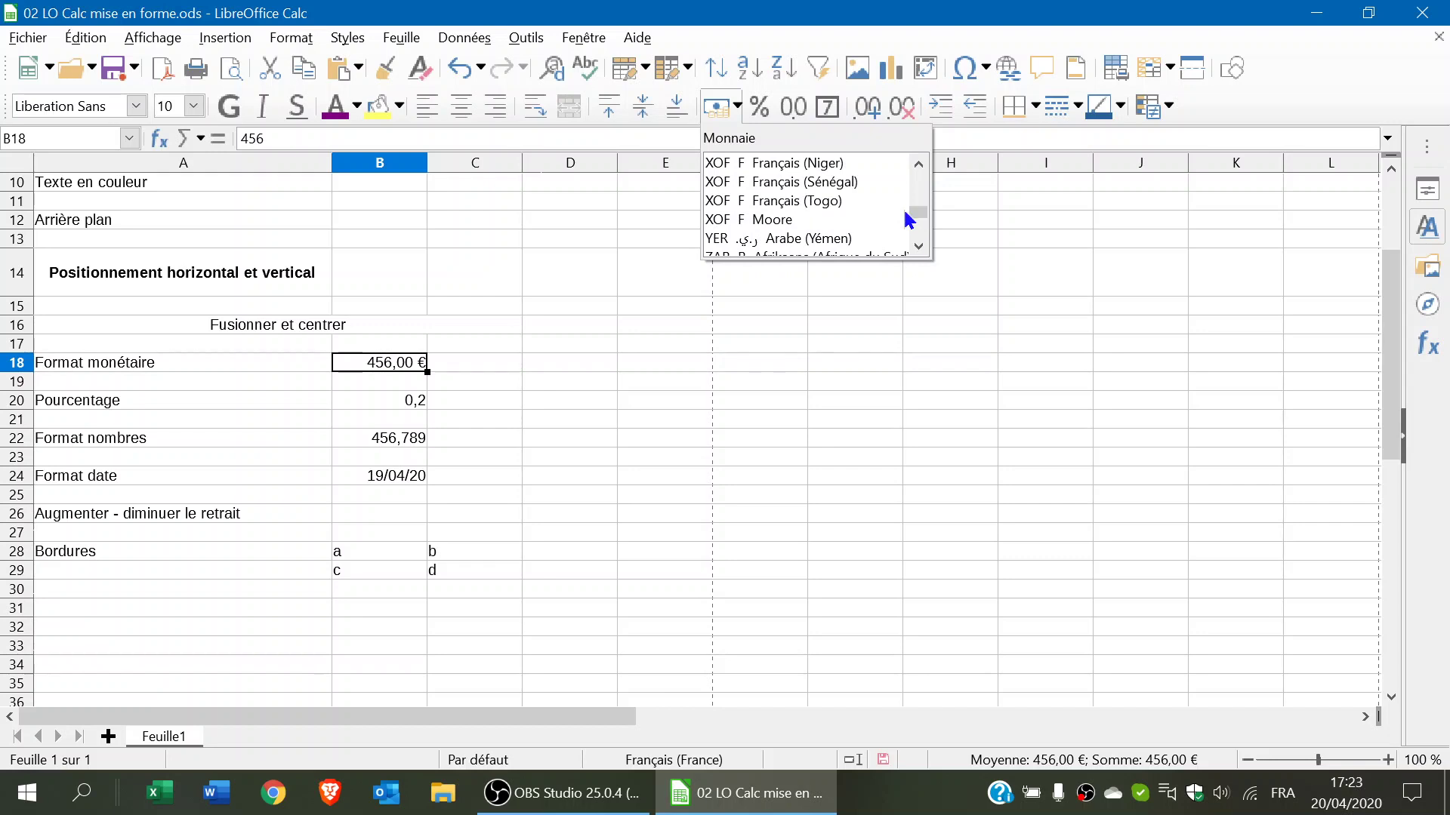
pyautogui.click(919, 245)
pyautogui.click(919, 245)
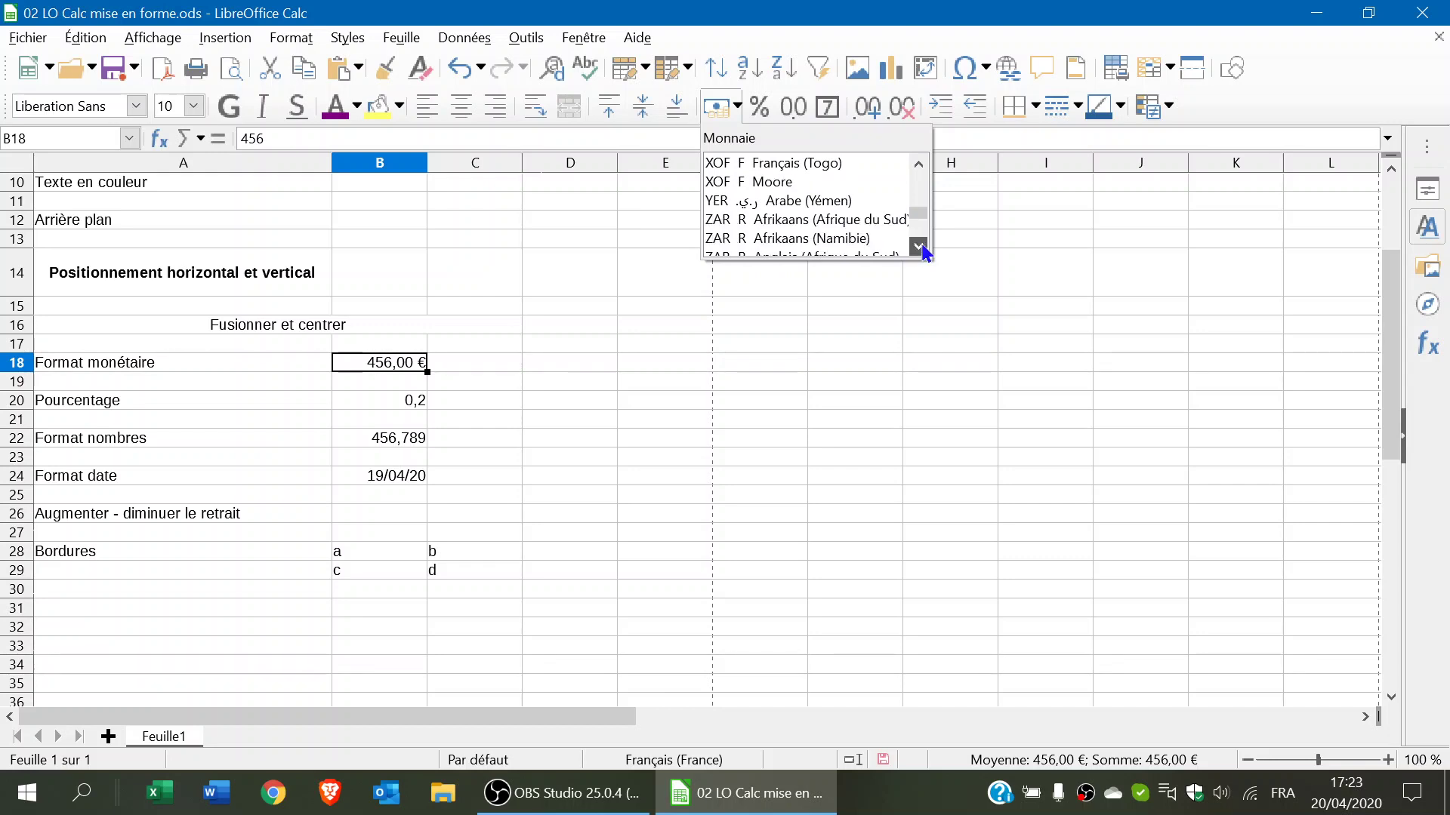
pyautogui.click(919, 245)
pyautogui.click(919, 245)
pyautogui.click(919, 245)
pyautogui.click(919, 245)
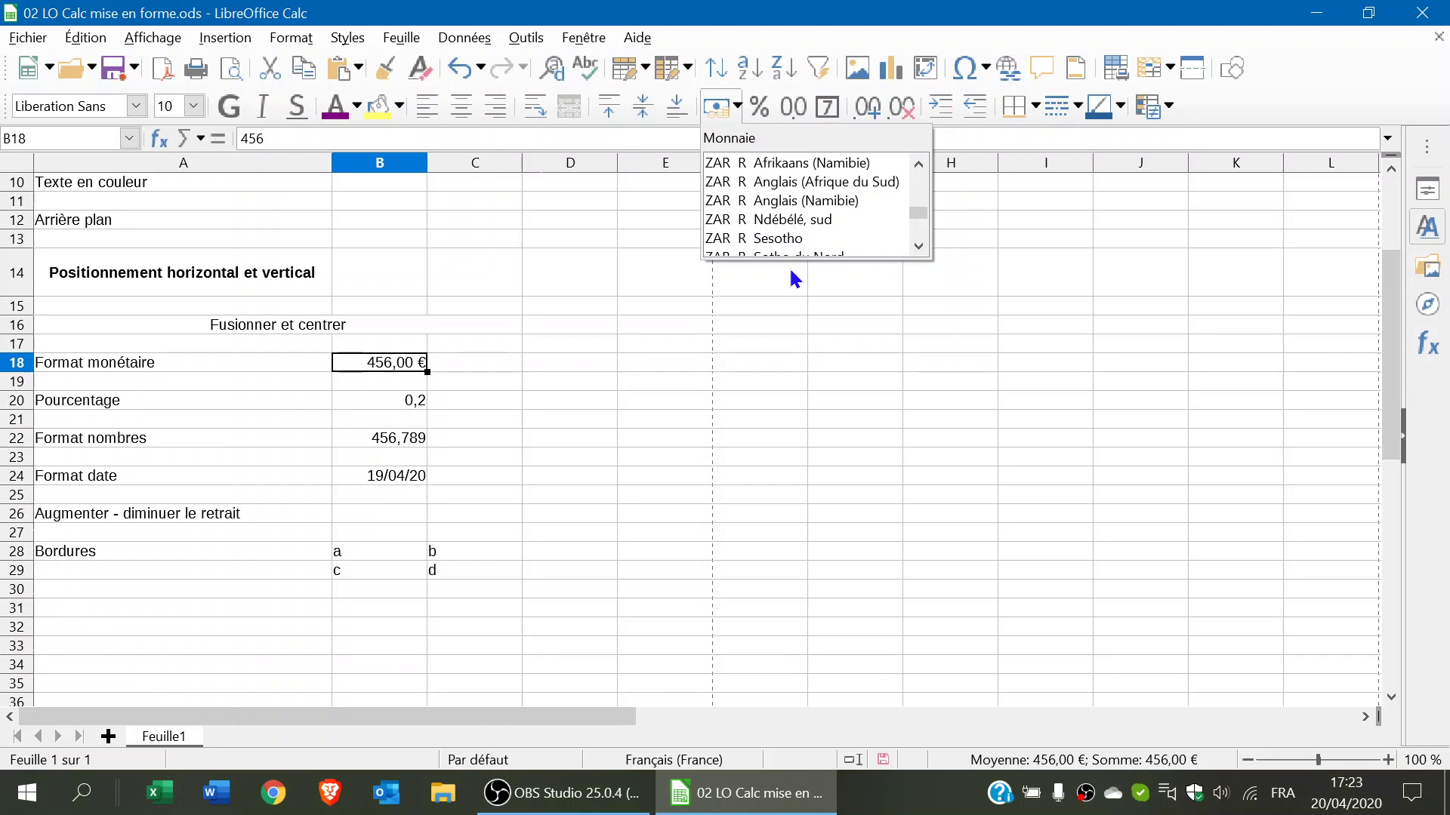
pyautogui.click(386, 369)
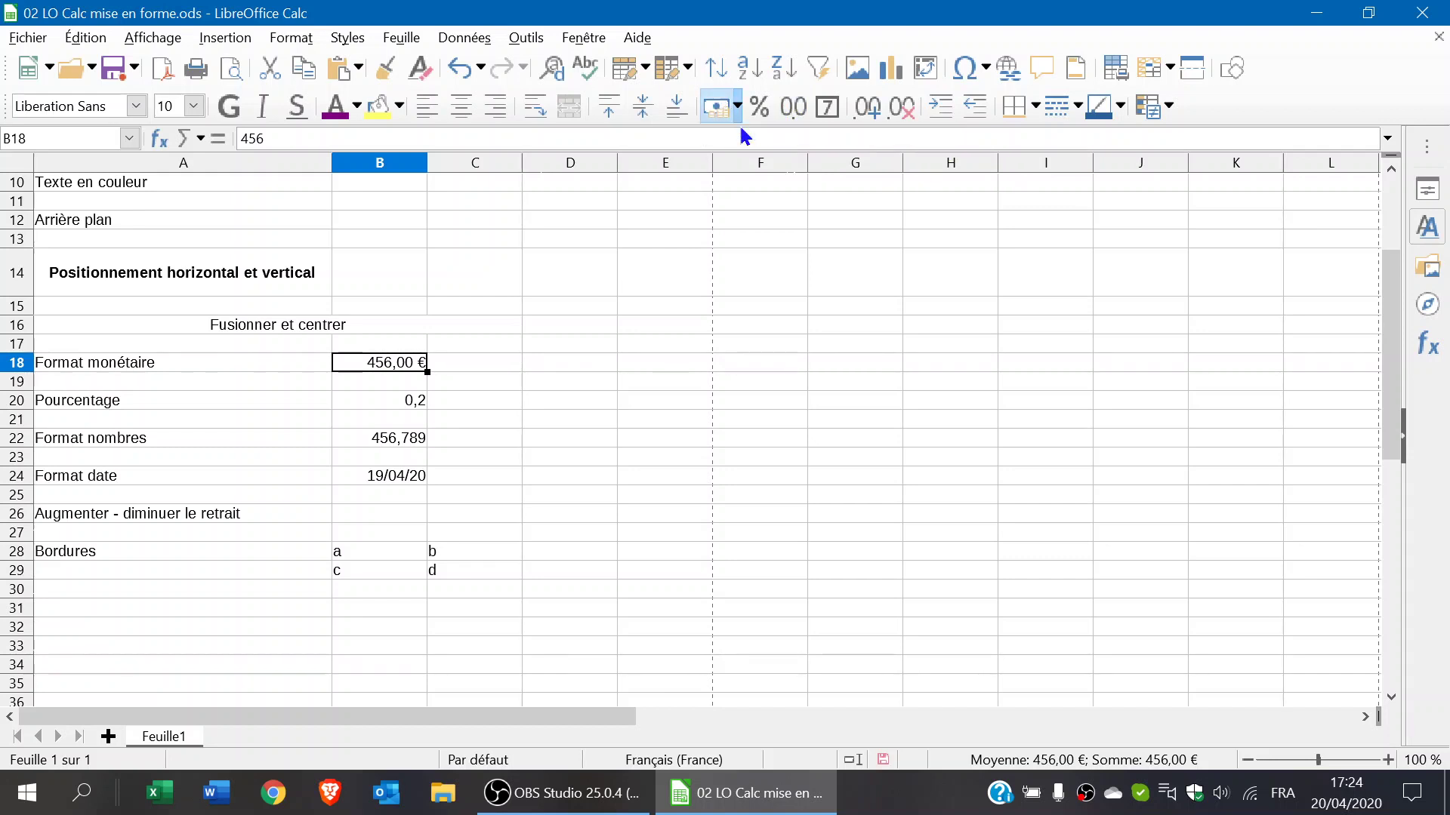
# - Format cell B18 as a number and try up to four decimals, ending with no decimals
pyautogui.click(794, 111)
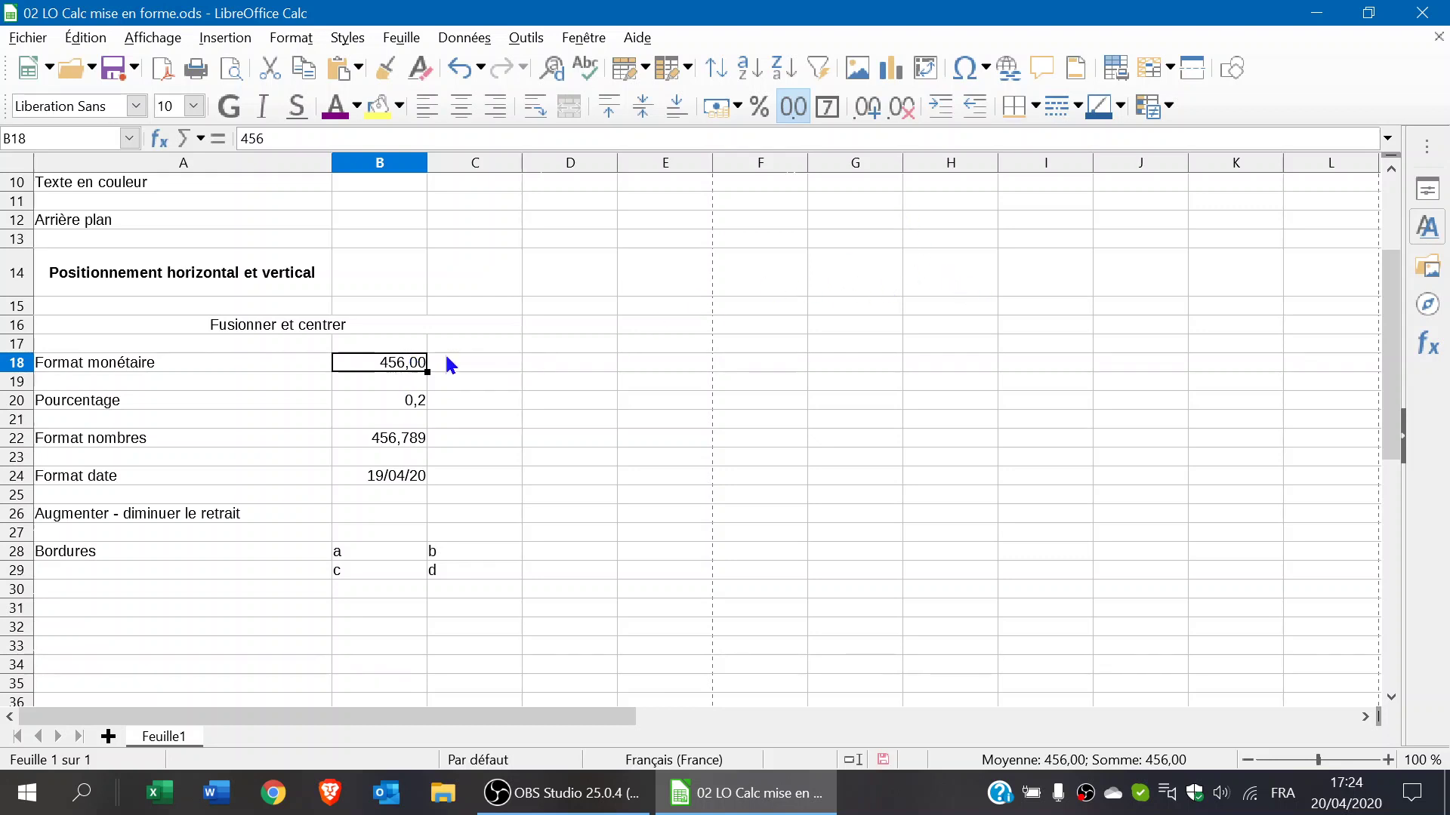
pyautogui.click(868, 112)
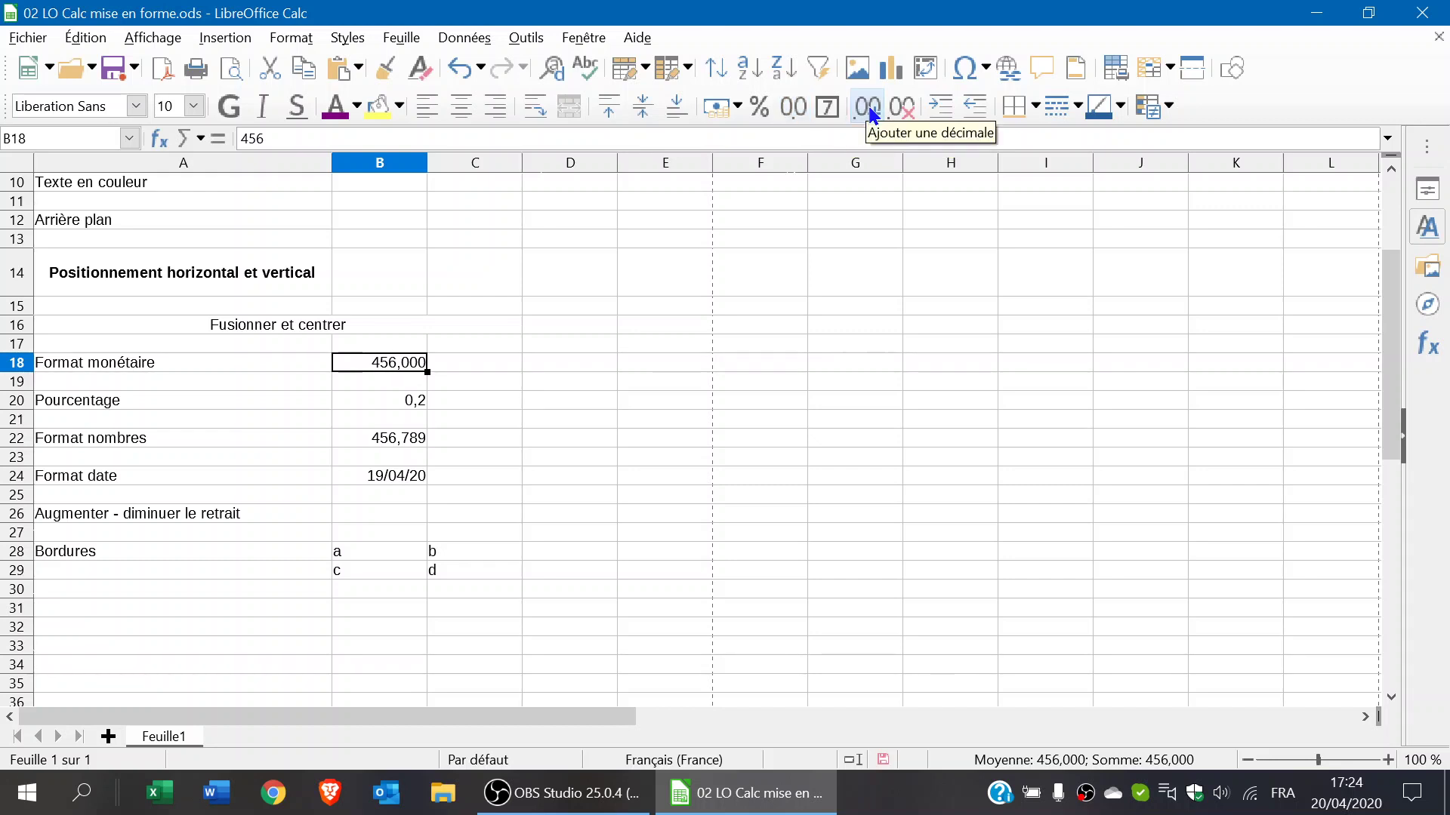
pyautogui.click(869, 112)
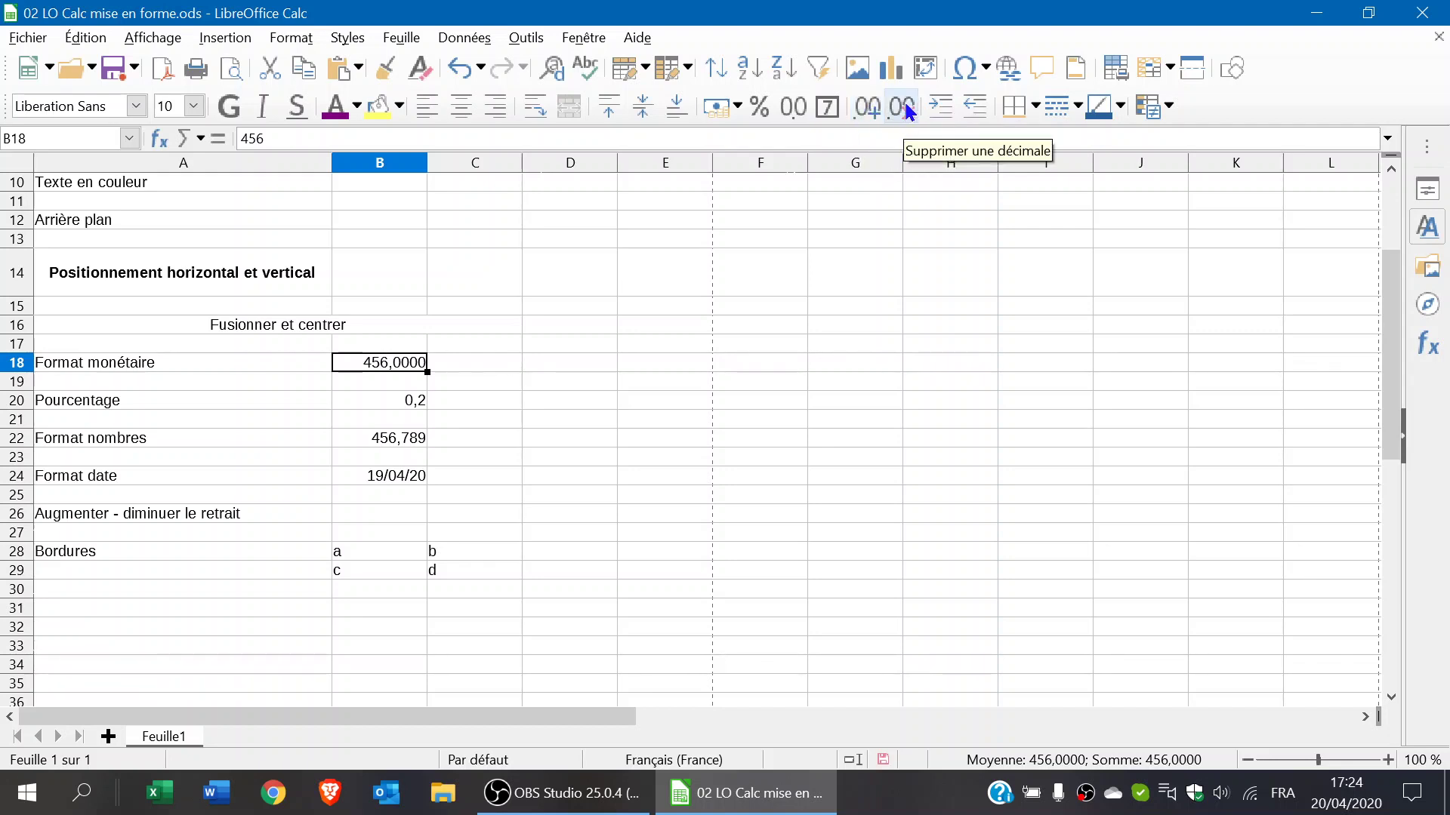
pyautogui.click(904, 108)
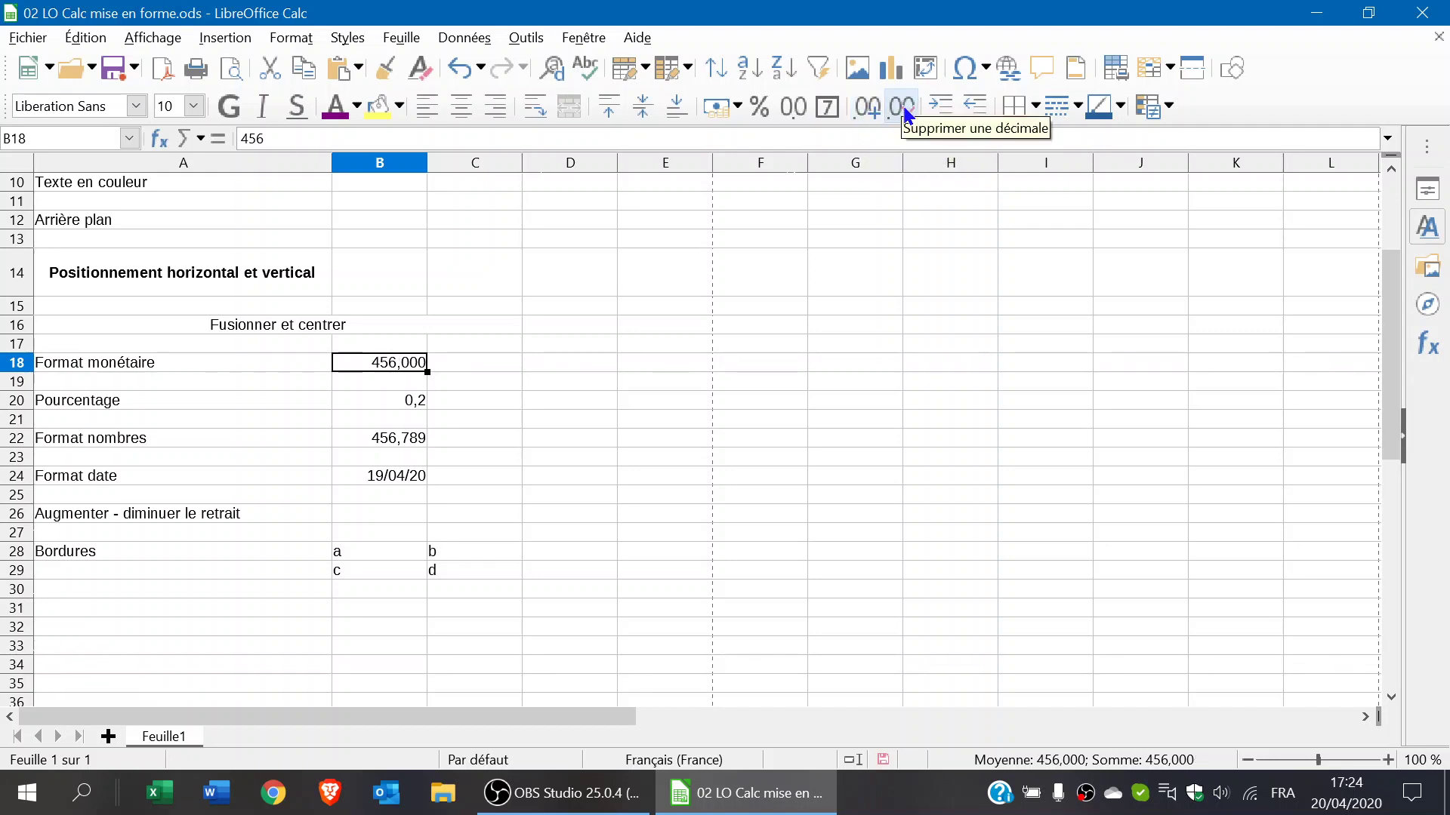
pyautogui.click(906, 108)
pyautogui.click(906, 108)
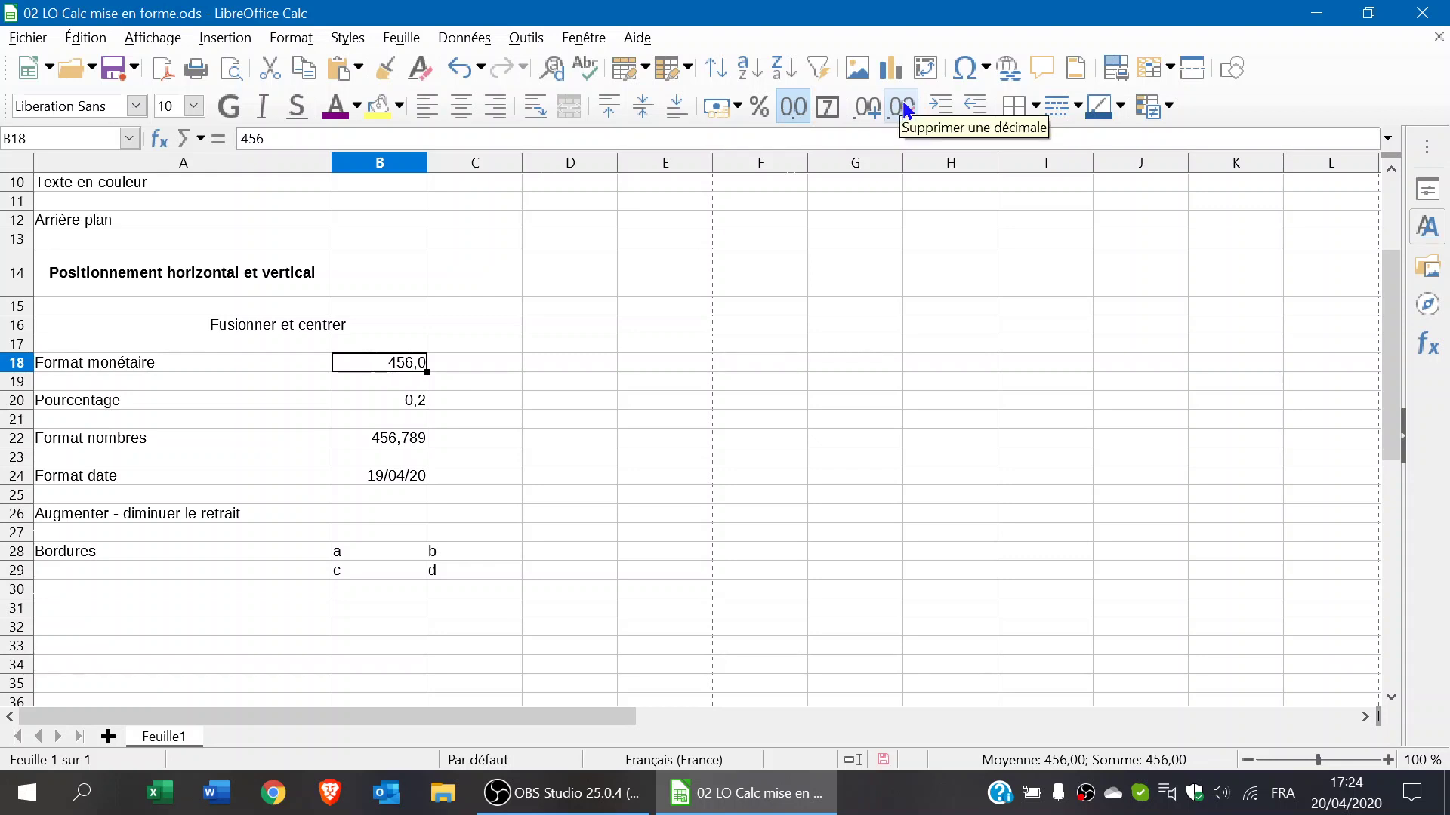
pyautogui.click(906, 108)
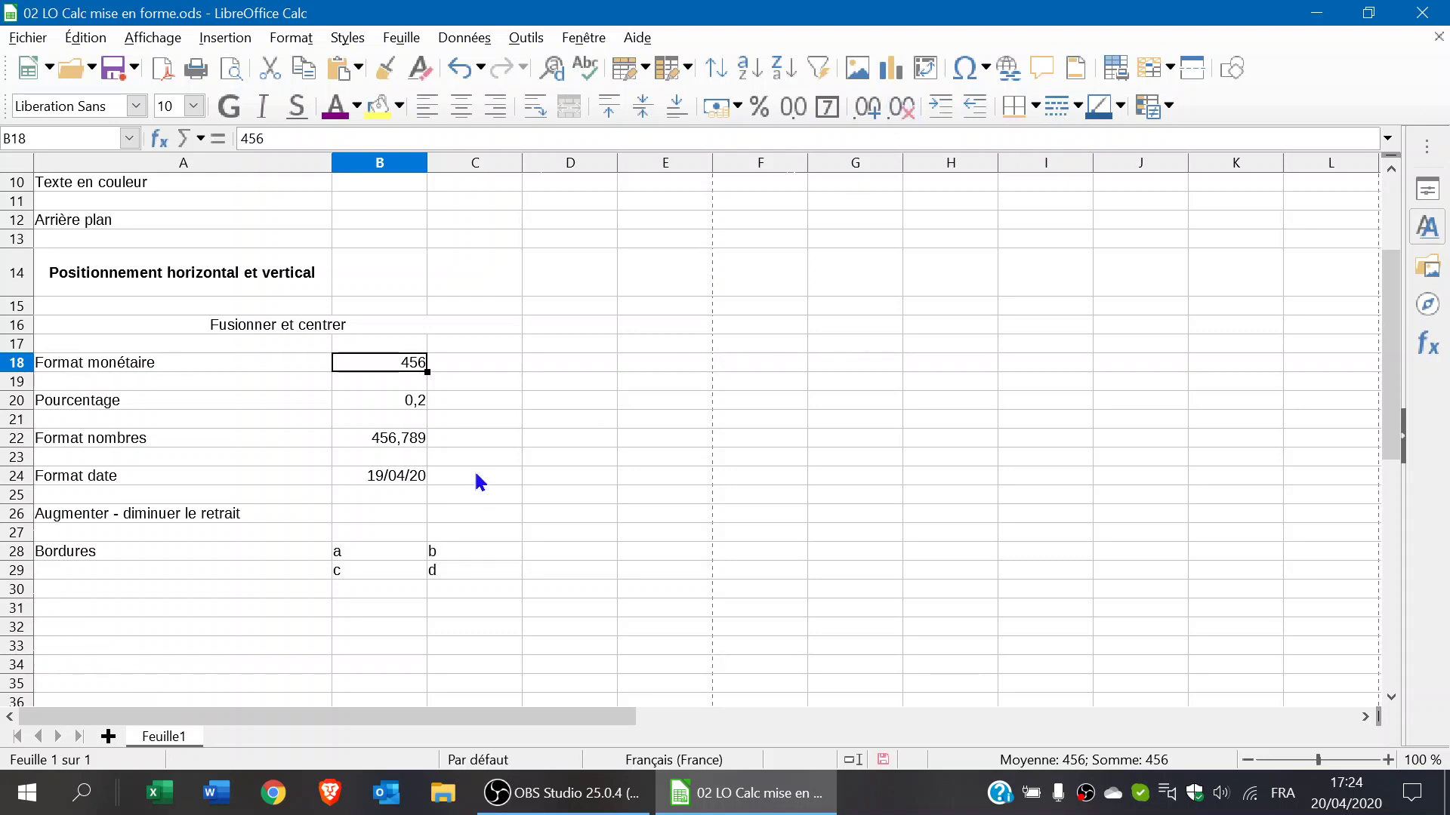
# - Try the percent format on cell B20 and remove it again
pyautogui.click(414, 397)
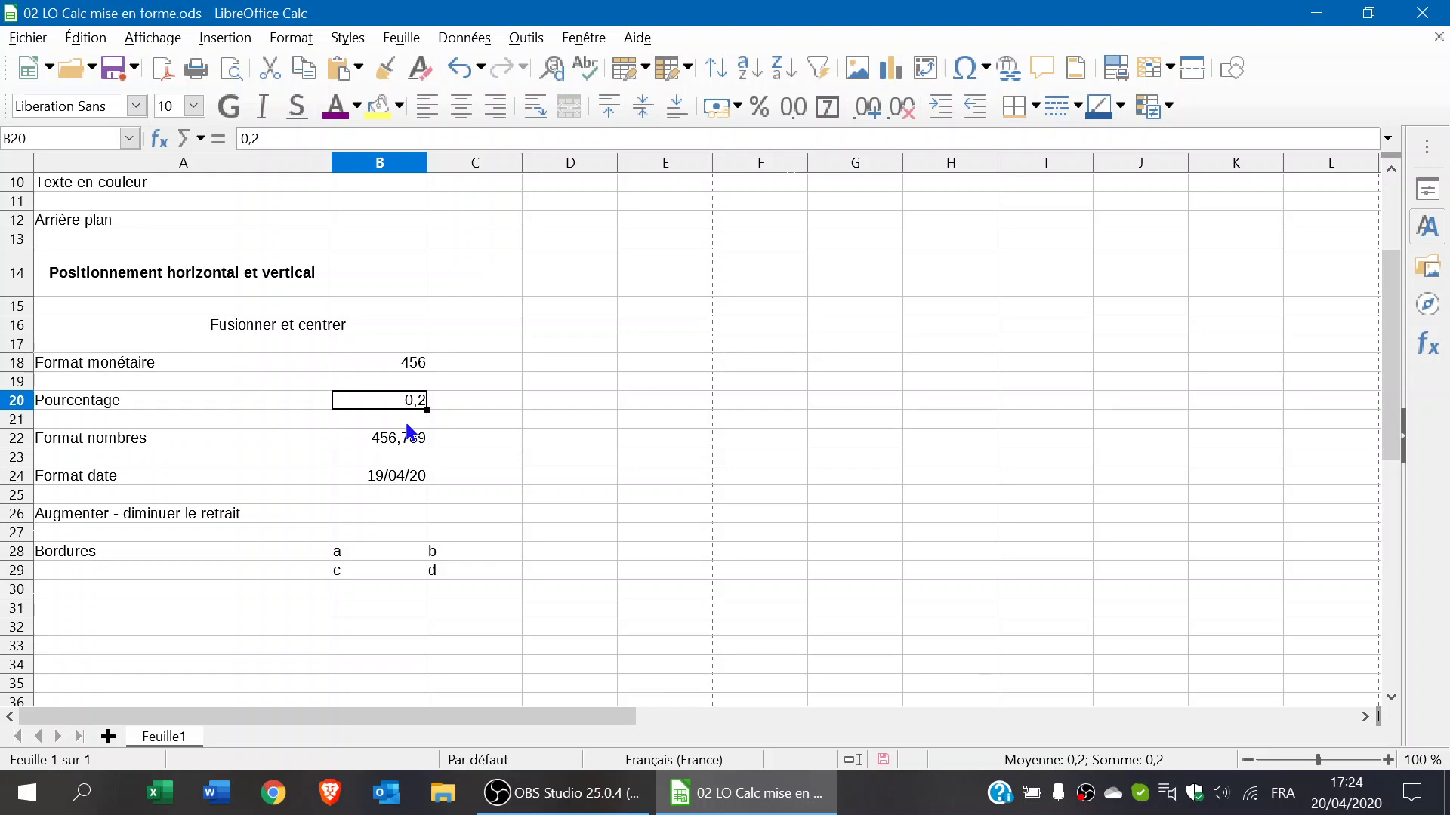
pyautogui.click(759, 105)
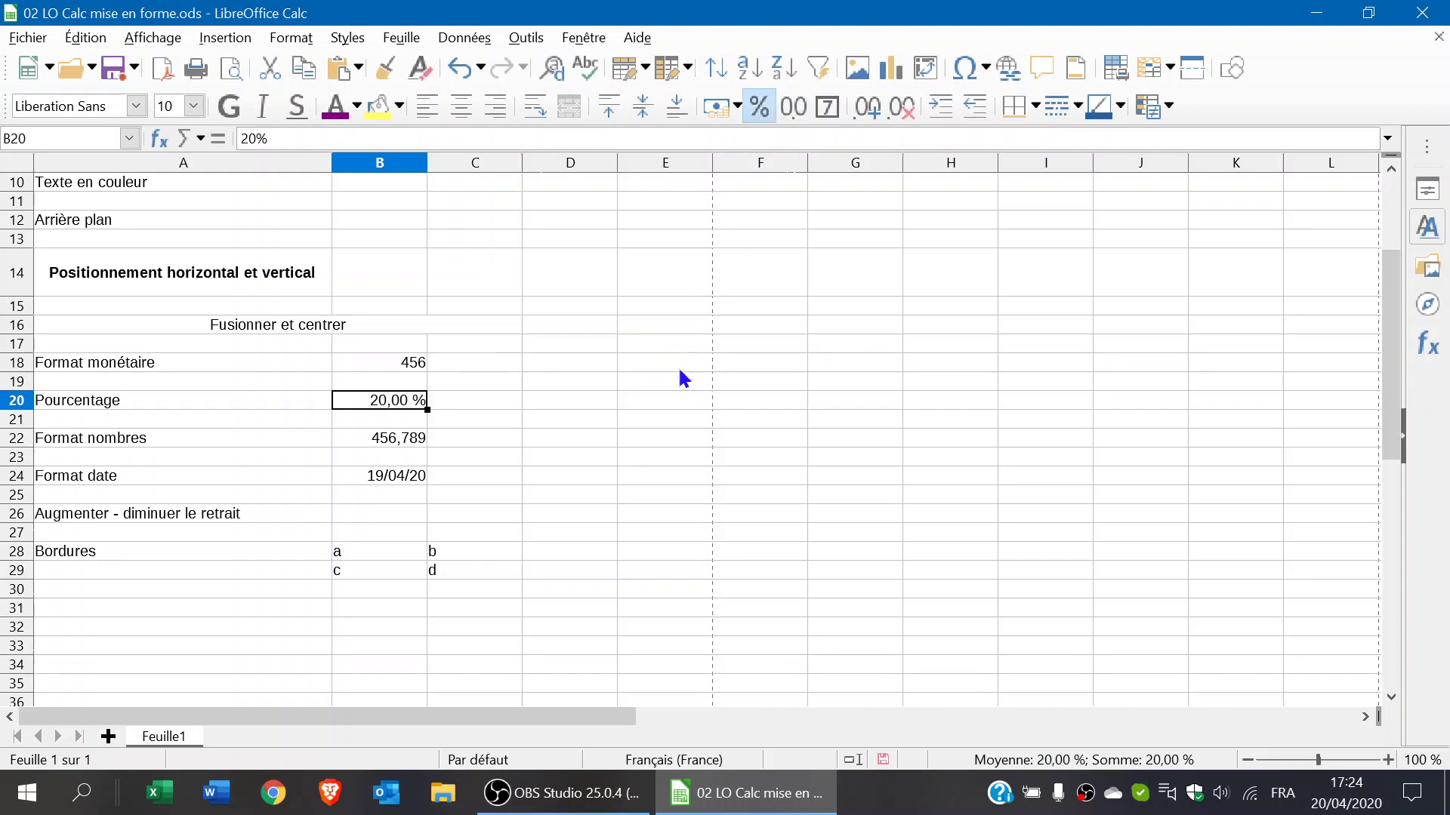
pyautogui.click(758, 106)
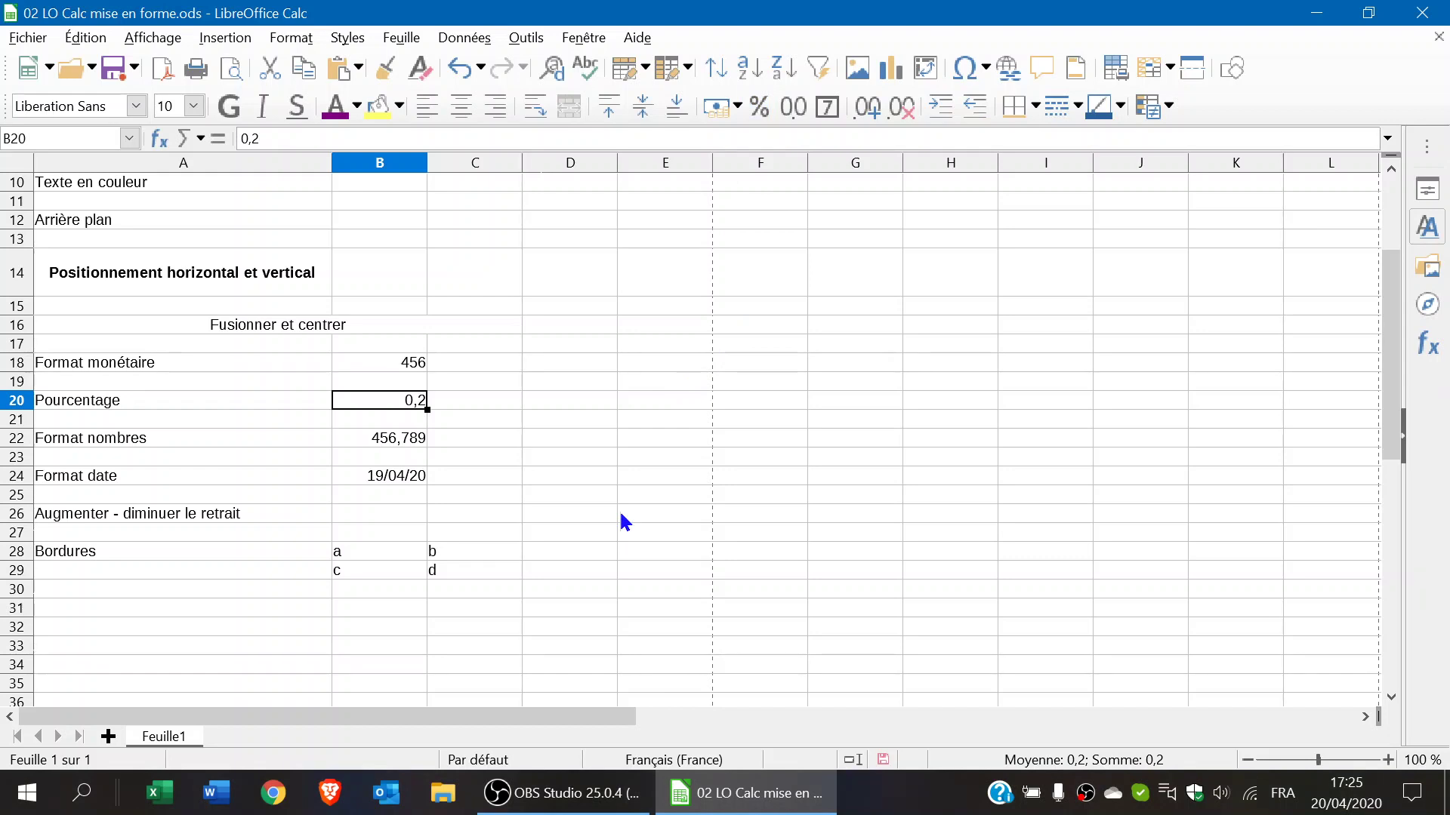
# - Enter 20 in cell B20 with the percent format and replace the value with 20%
pyautogui.write('20')
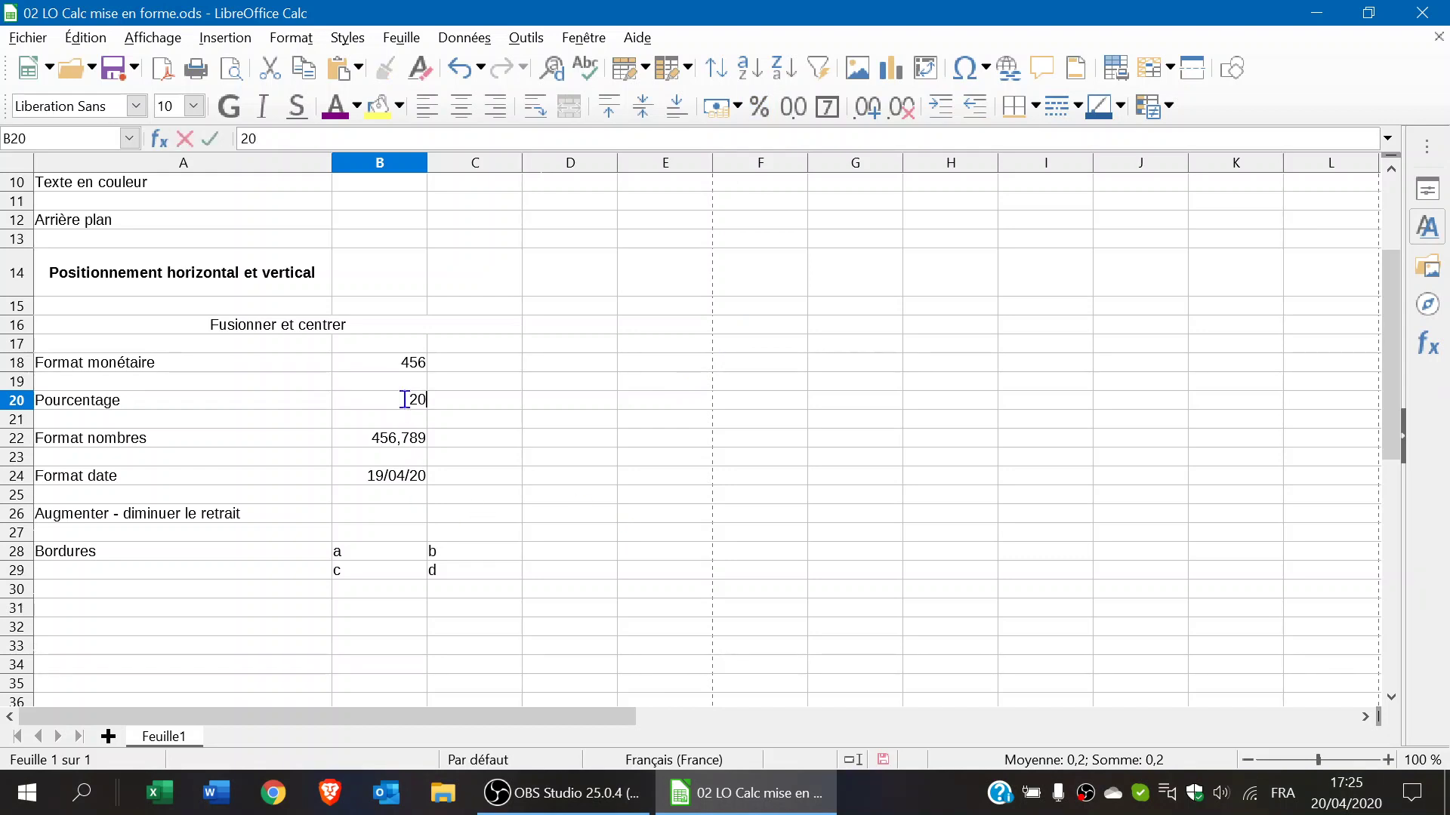
pyautogui.click(756, 105)
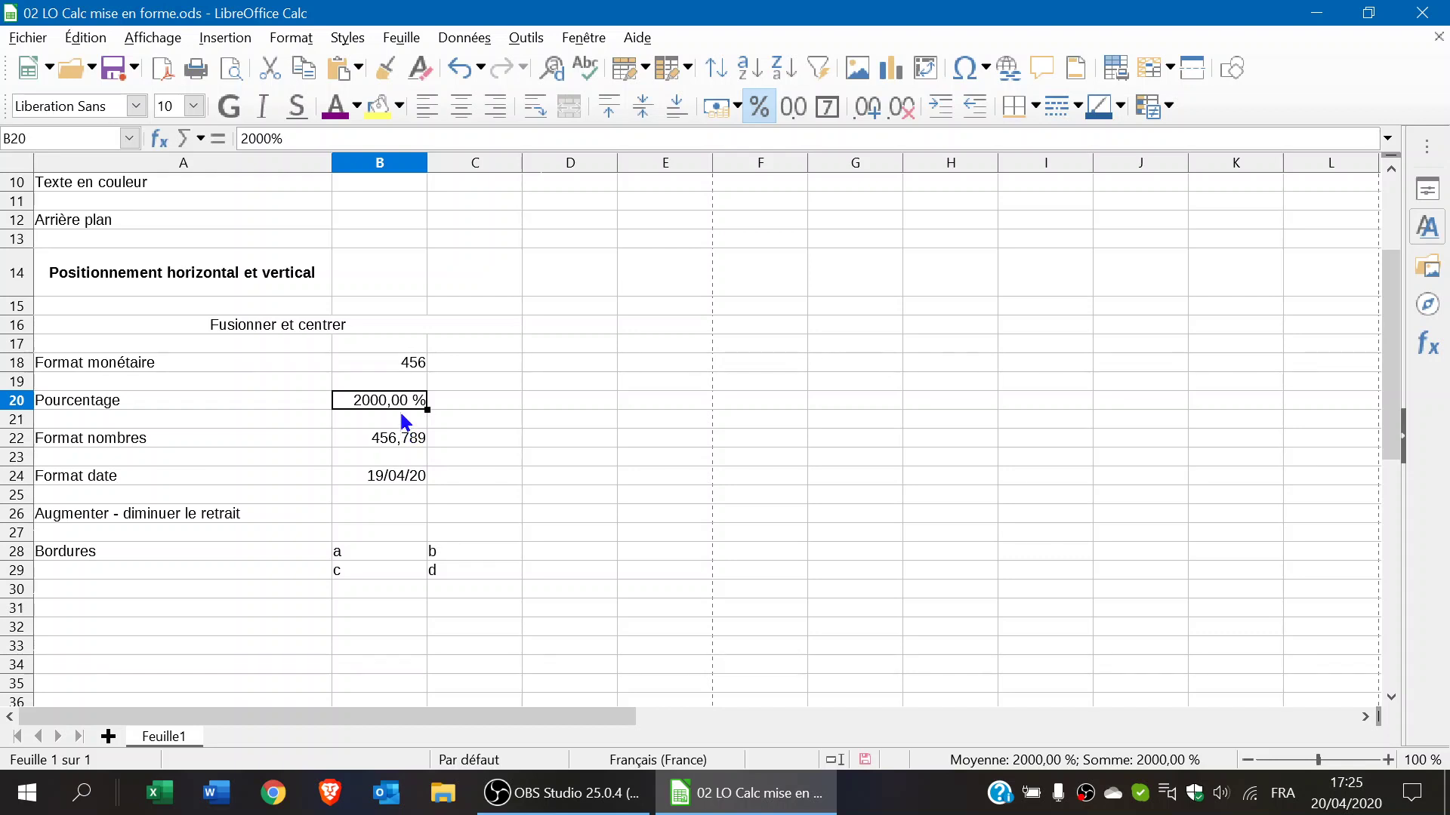
pyautogui.write('2%')
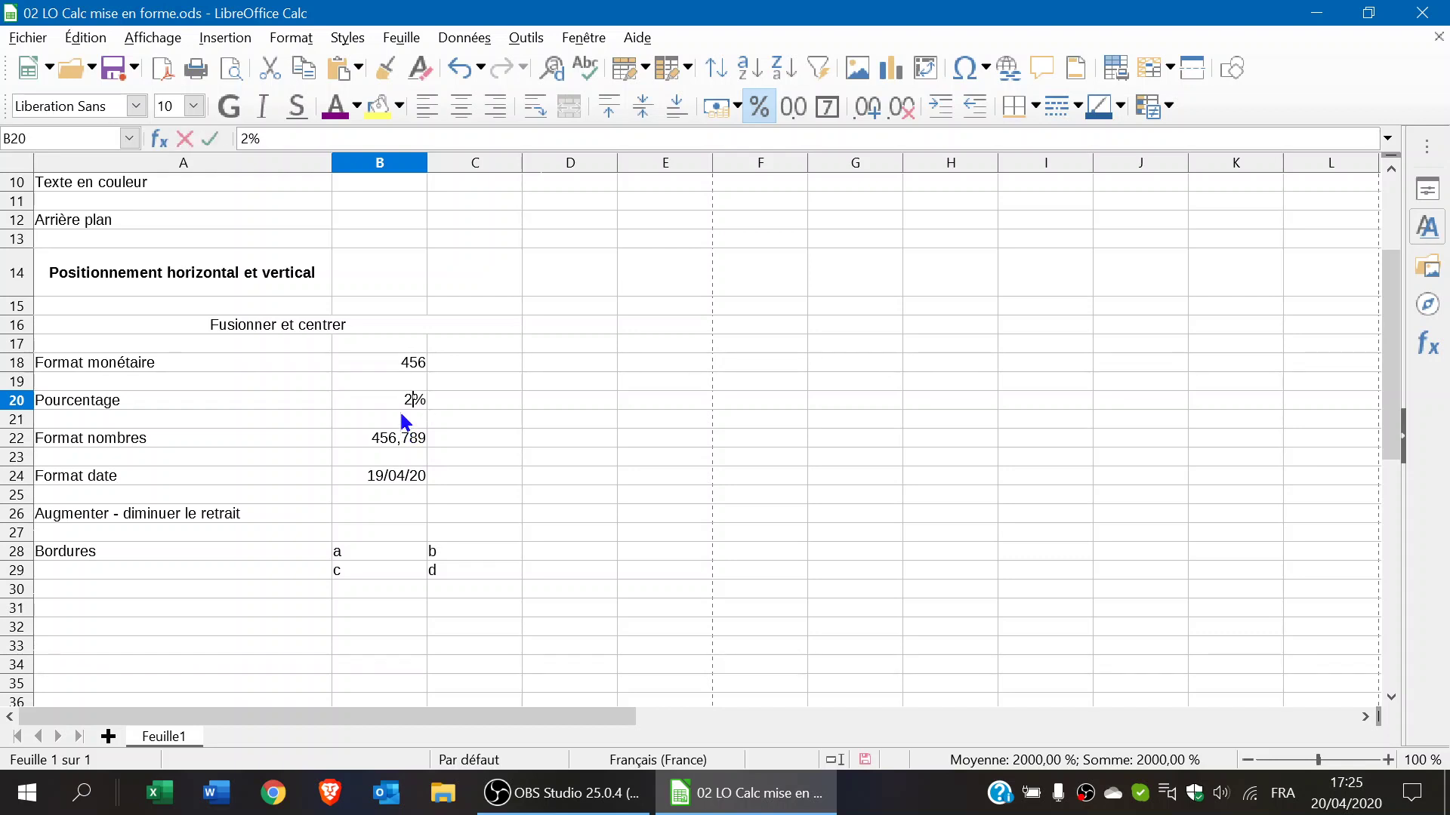
pyautogui.write('0')
pyautogui.press('Return')
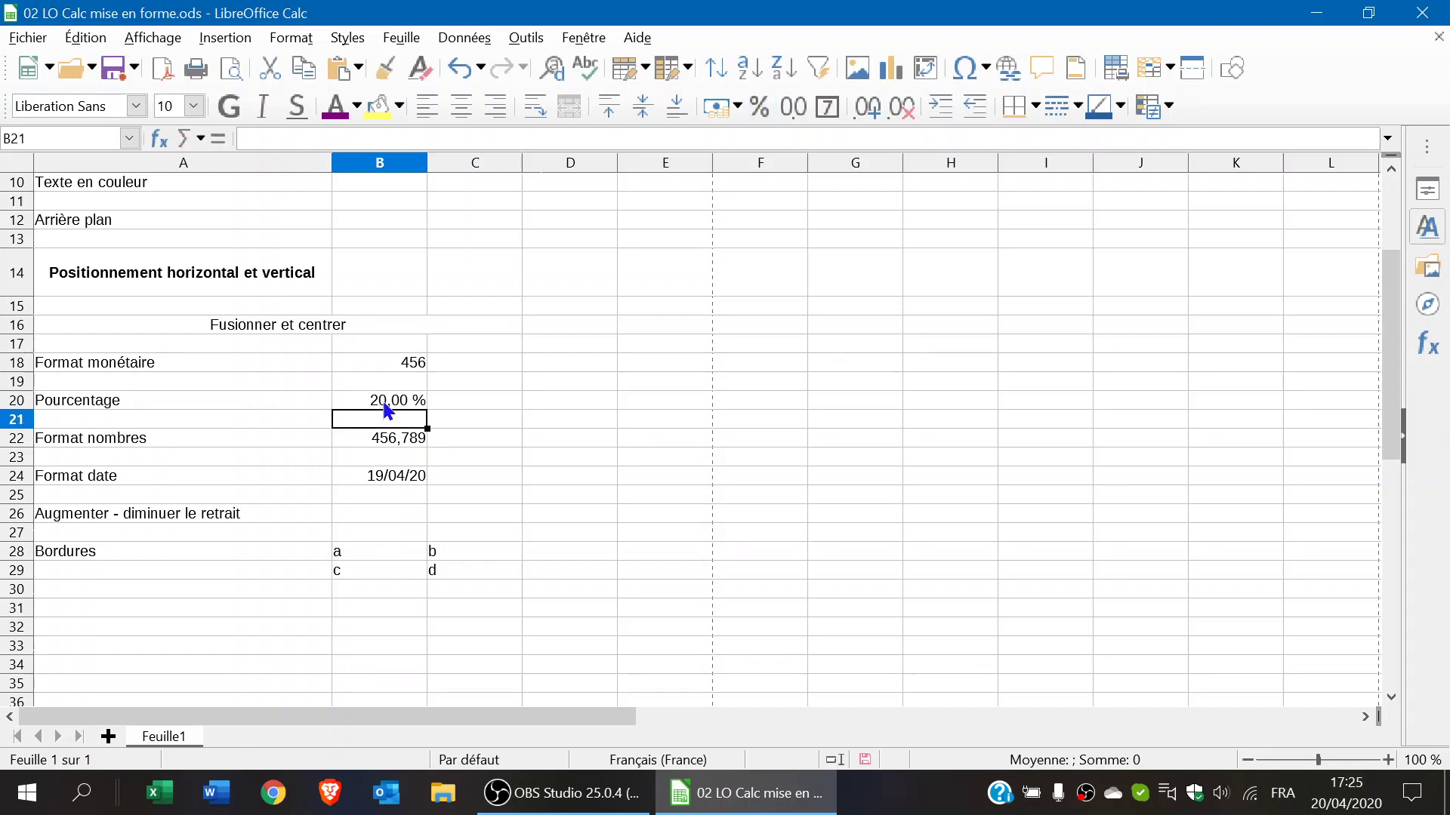
# - Try three decimals on the percentage in cell B20, ending with no decimals
pyautogui.click(389, 402)
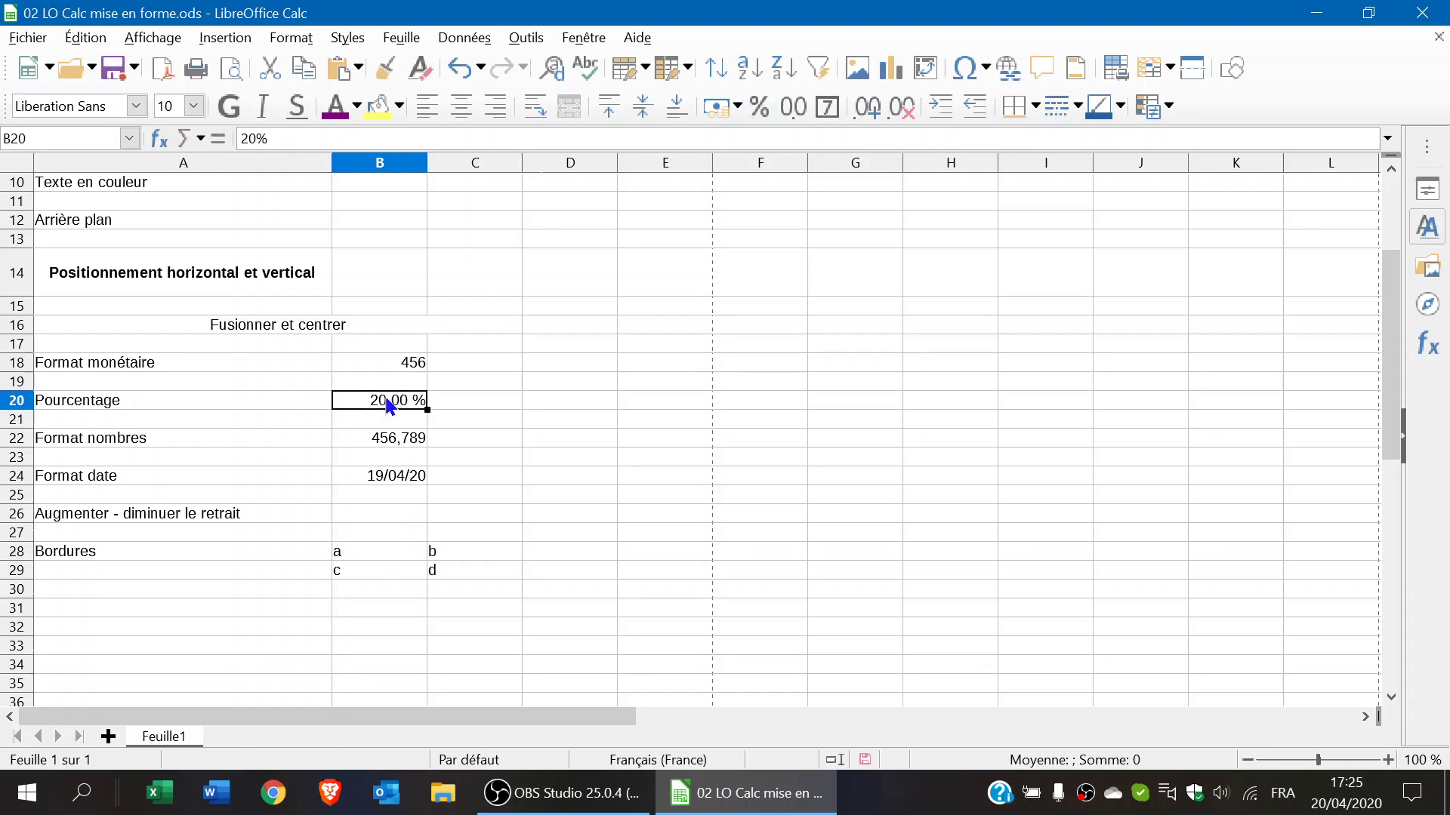
pyautogui.click(867, 106)
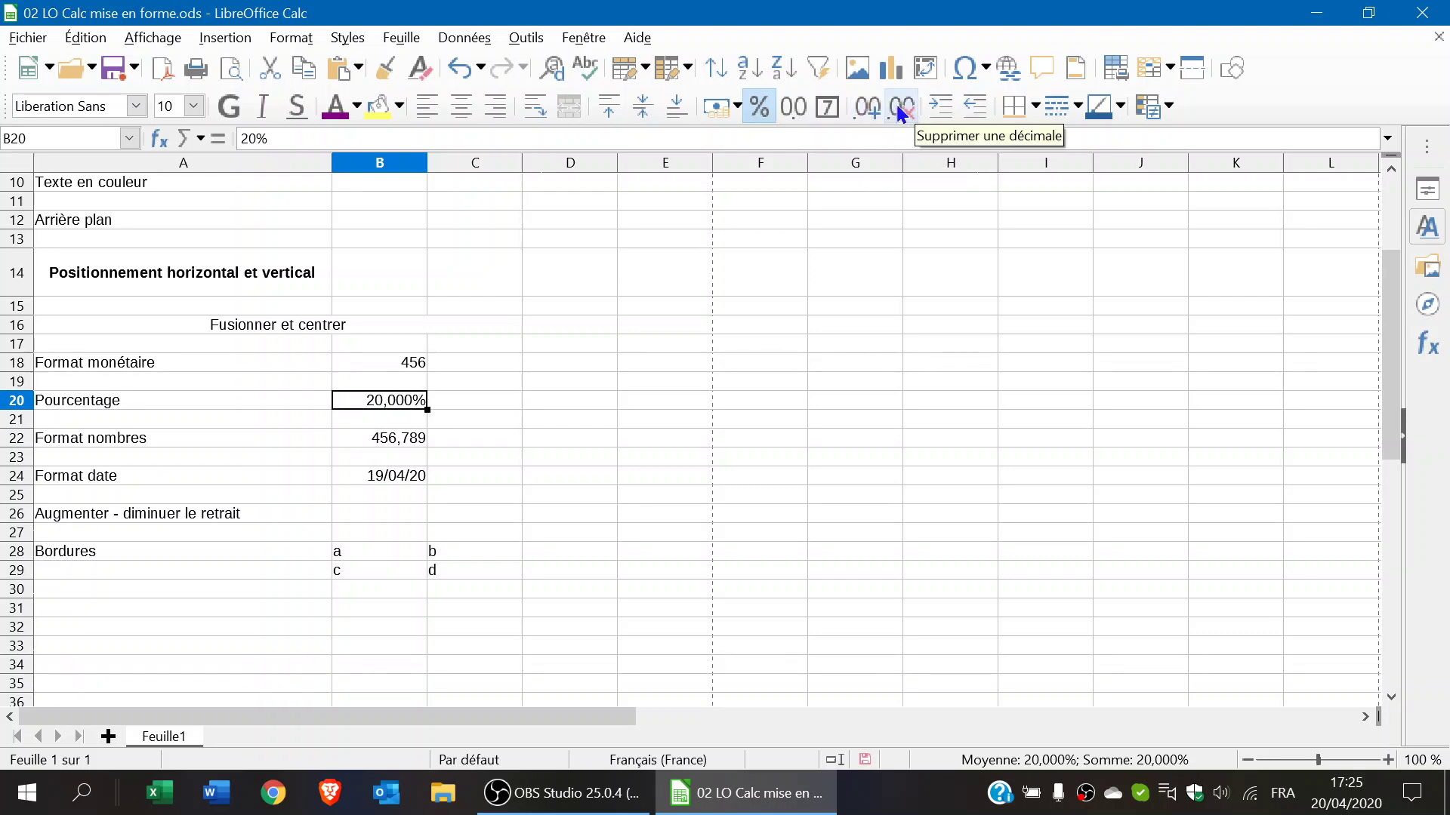
pyautogui.click(901, 107)
pyautogui.click(902, 108)
pyautogui.click(901, 108)
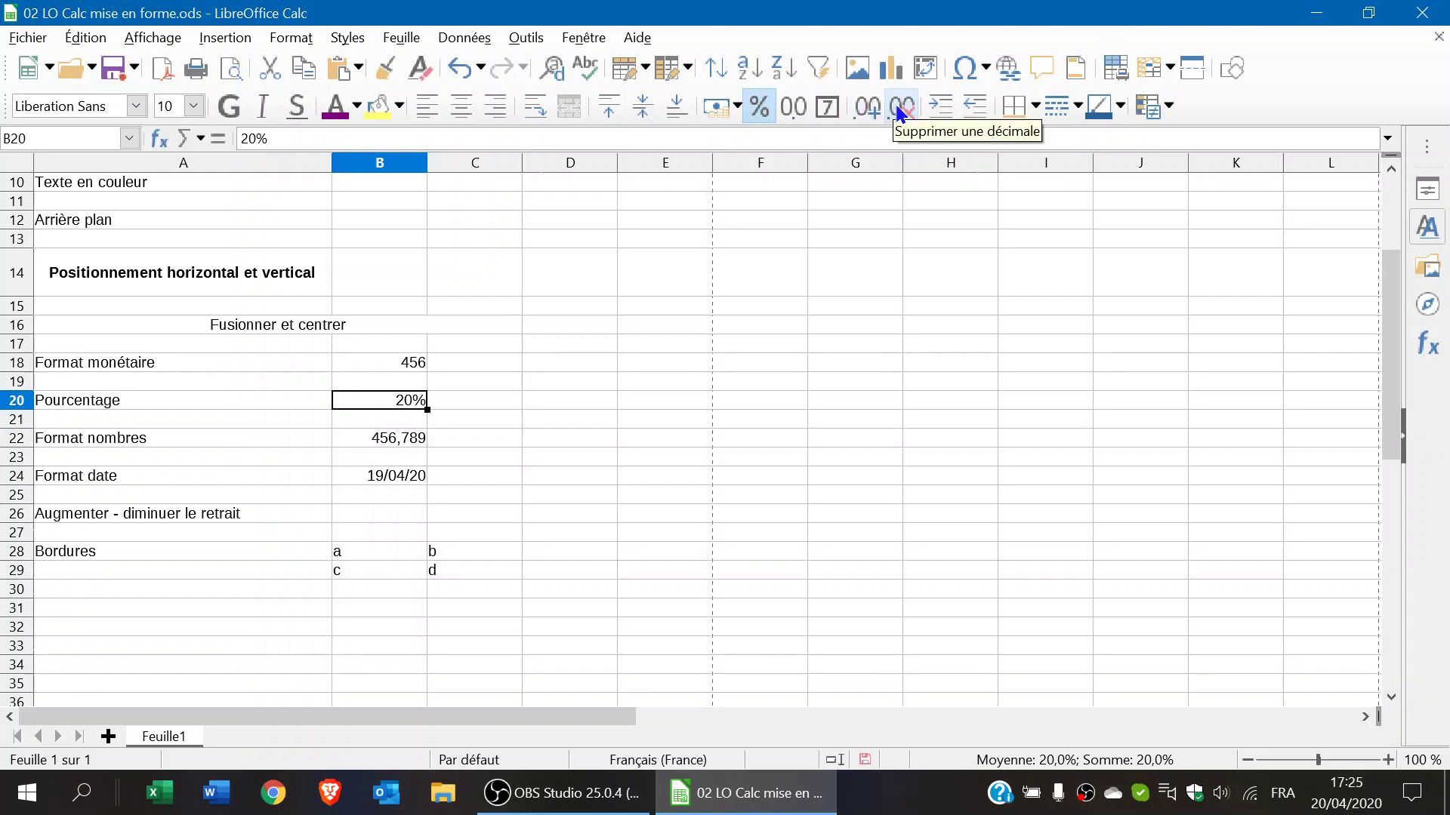
pyautogui.press('Return')
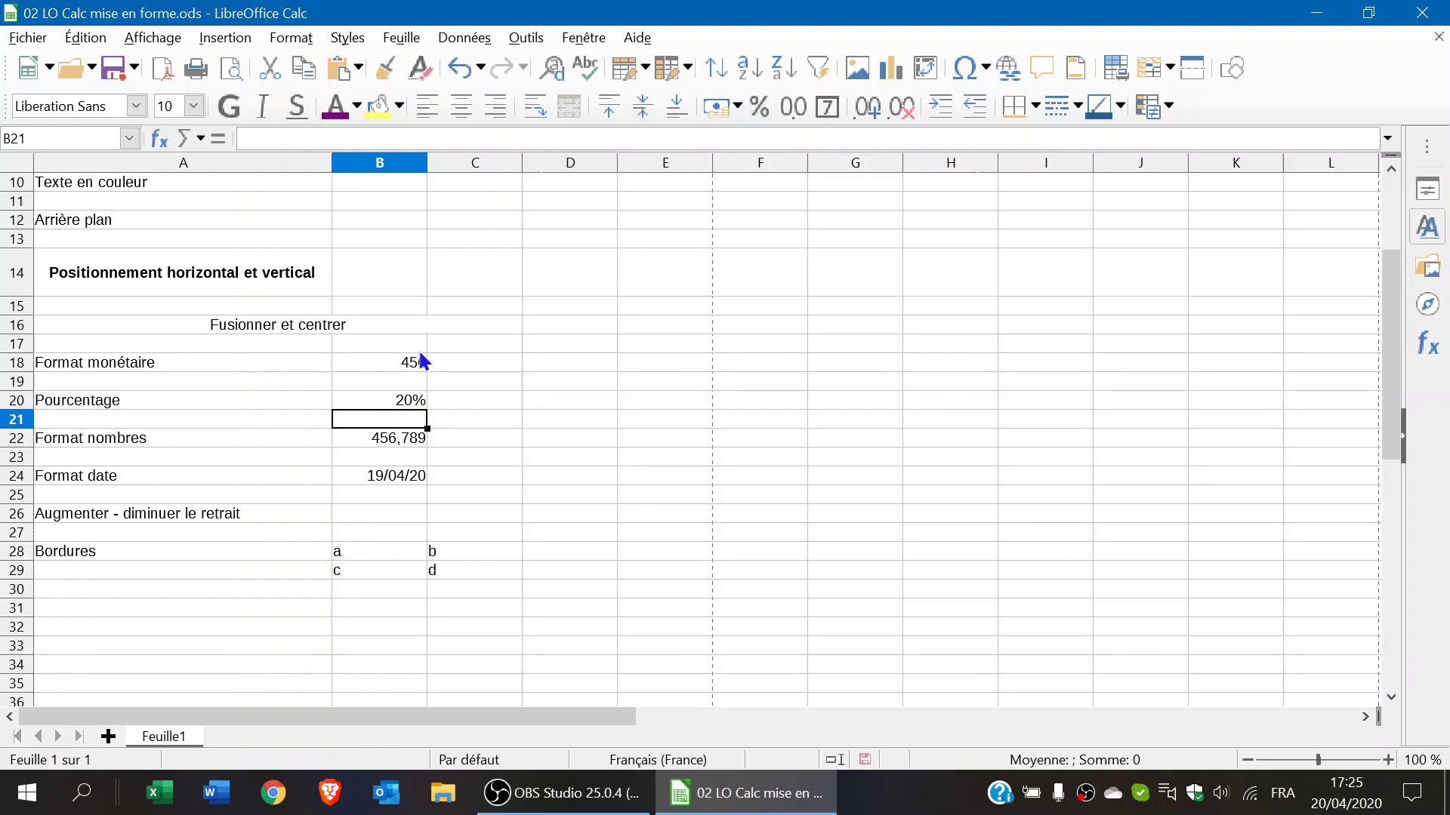
# - Enter the date 20/05/1999 in cell C24, in the "Format date" row
pyautogui.click(391, 438)
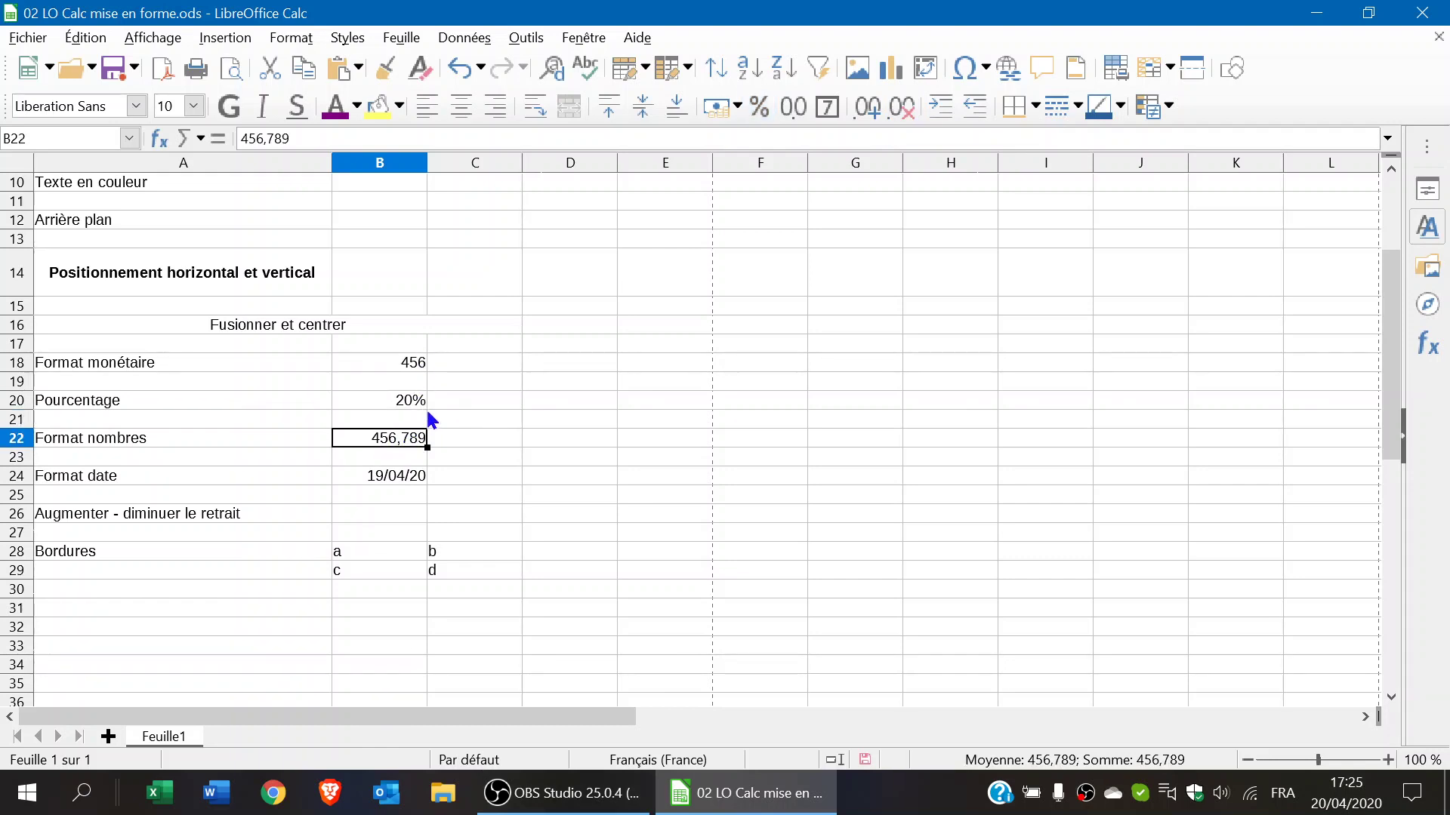
pyautogui.click(404, 475)
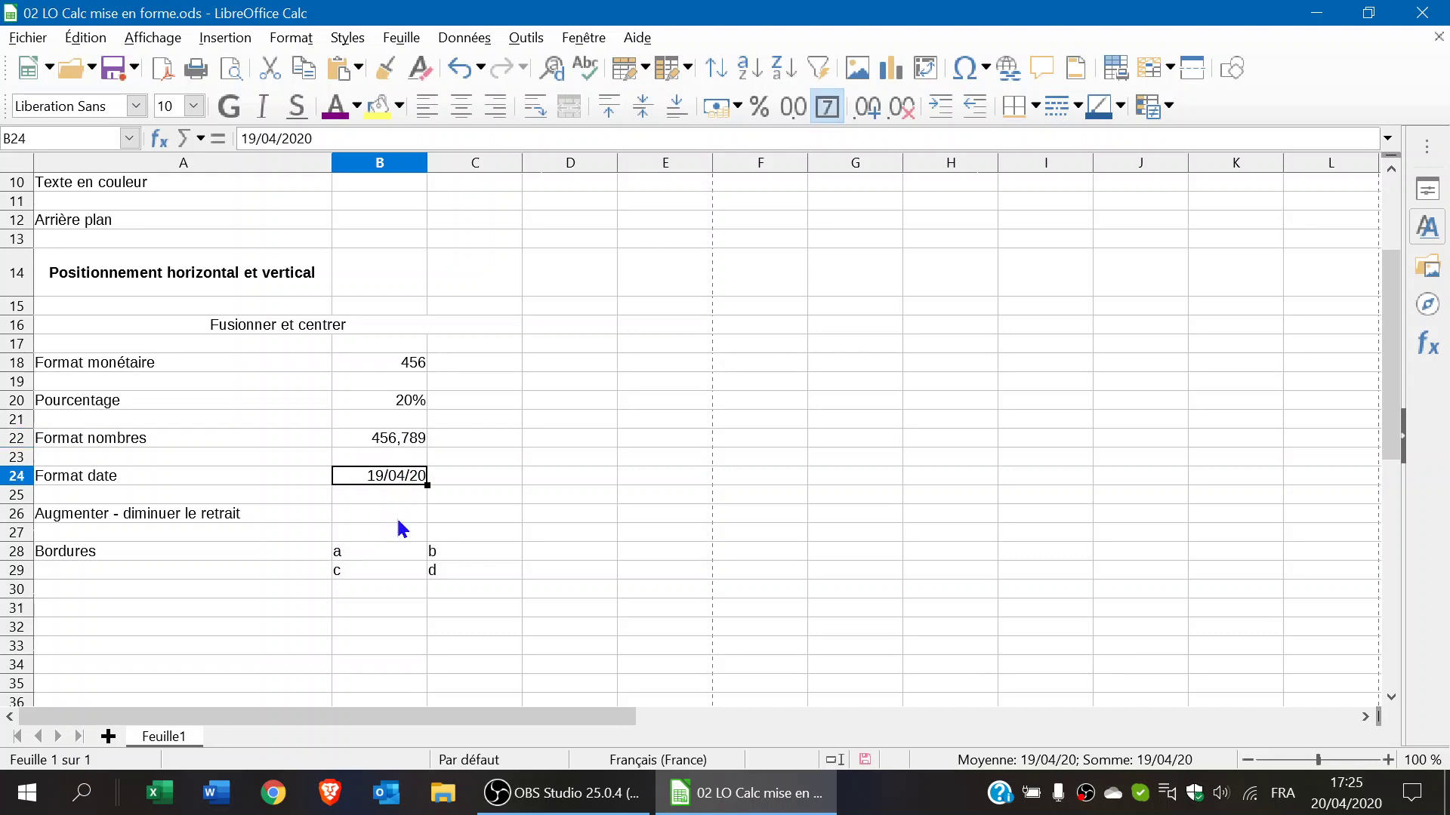
pyautogui.click(476, 472)
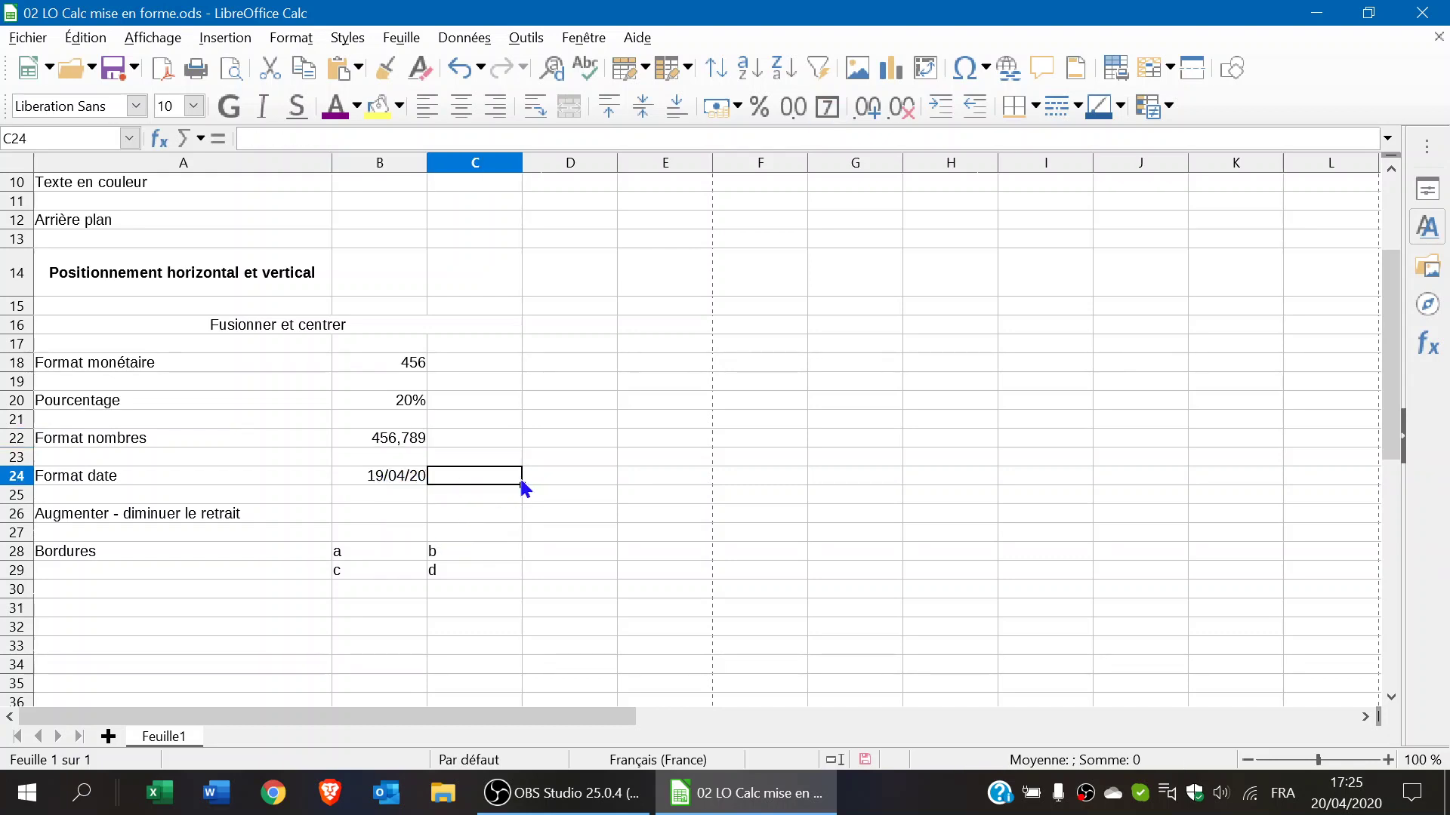
pyautogui.write('20')
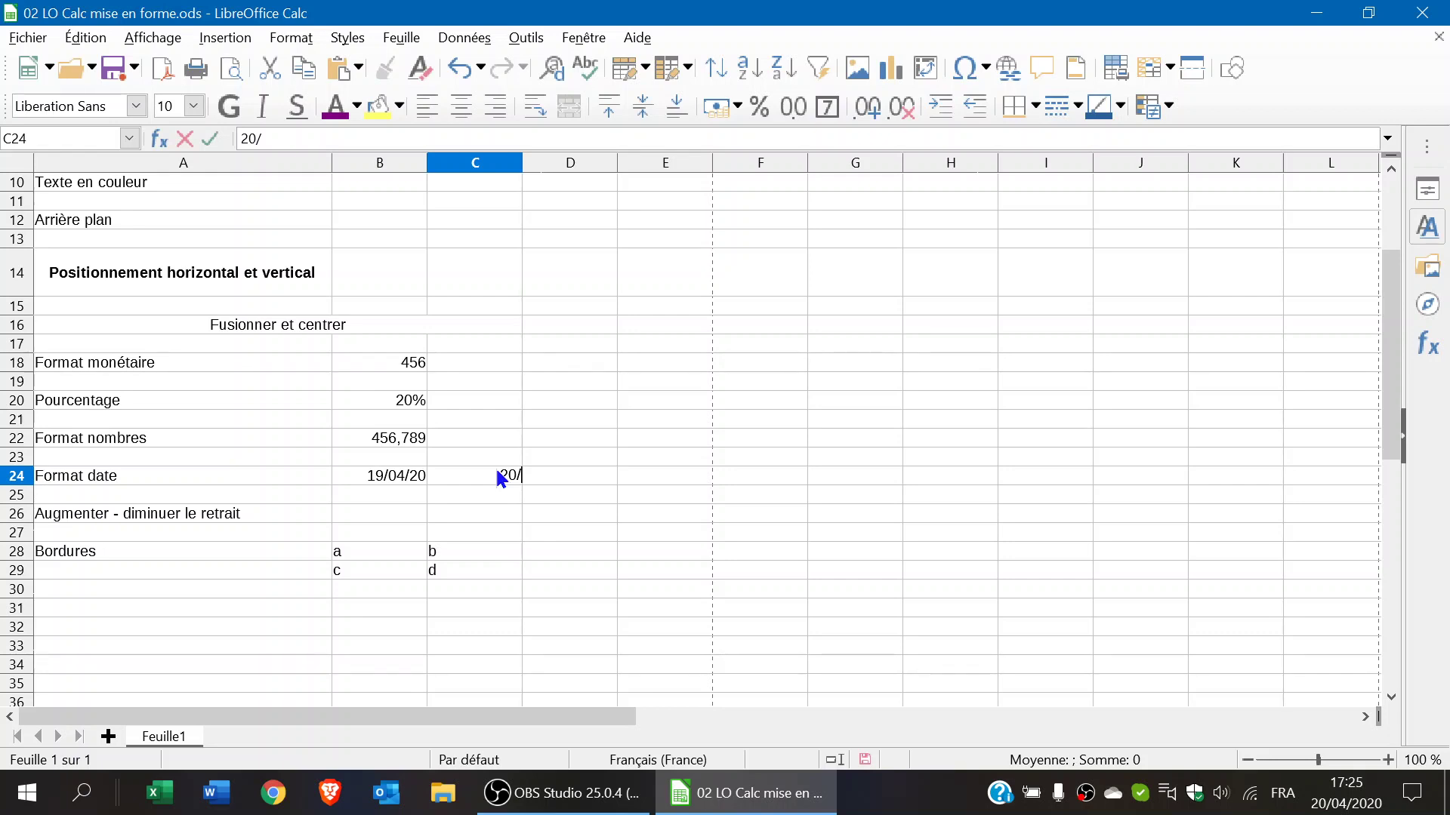
pyautogui.write('/05/1999')
pyautogui.press('Return')
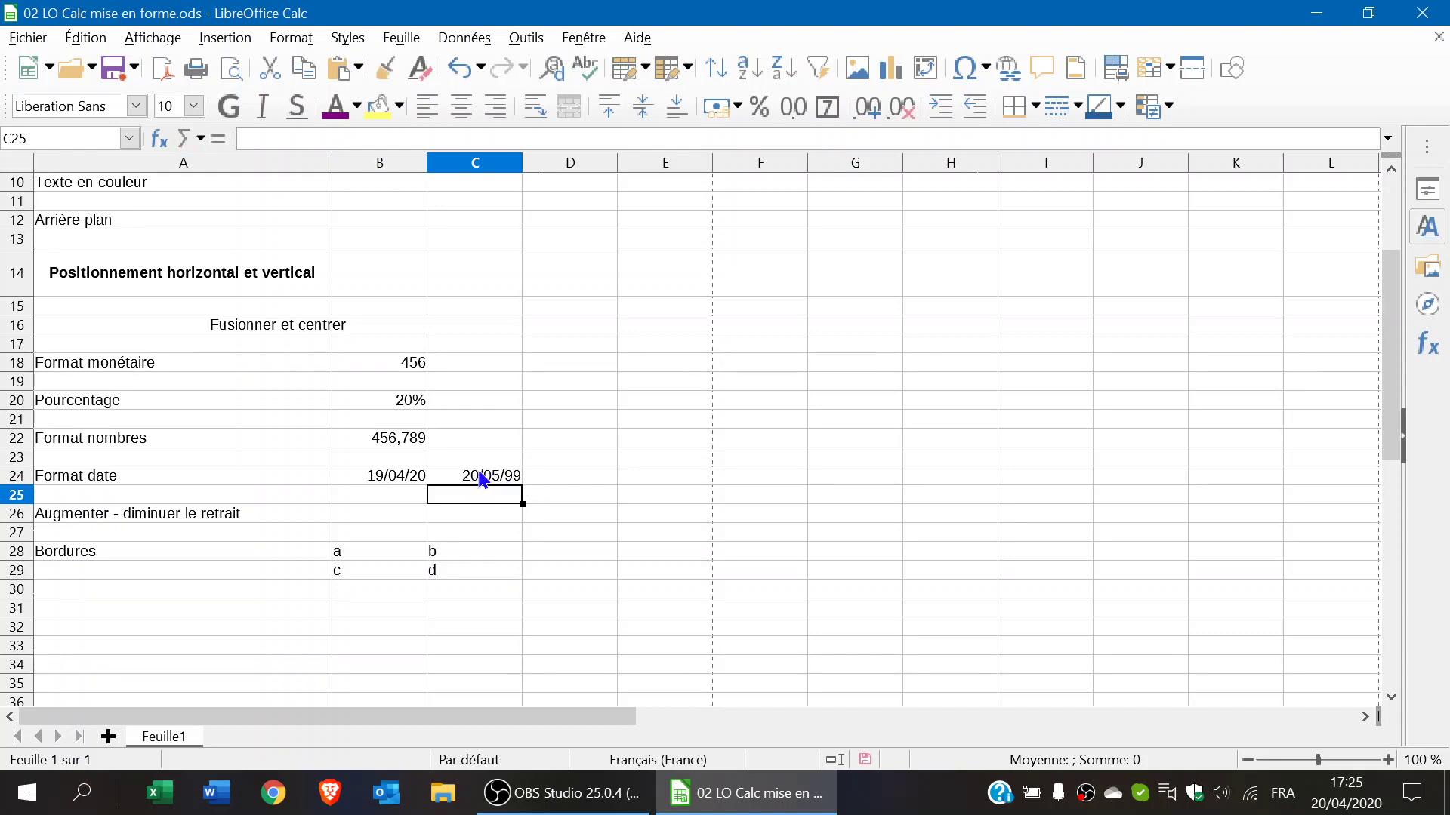
# - Switch cell C24 to the number format and back to the date format
pyautogui.click(483, 478)
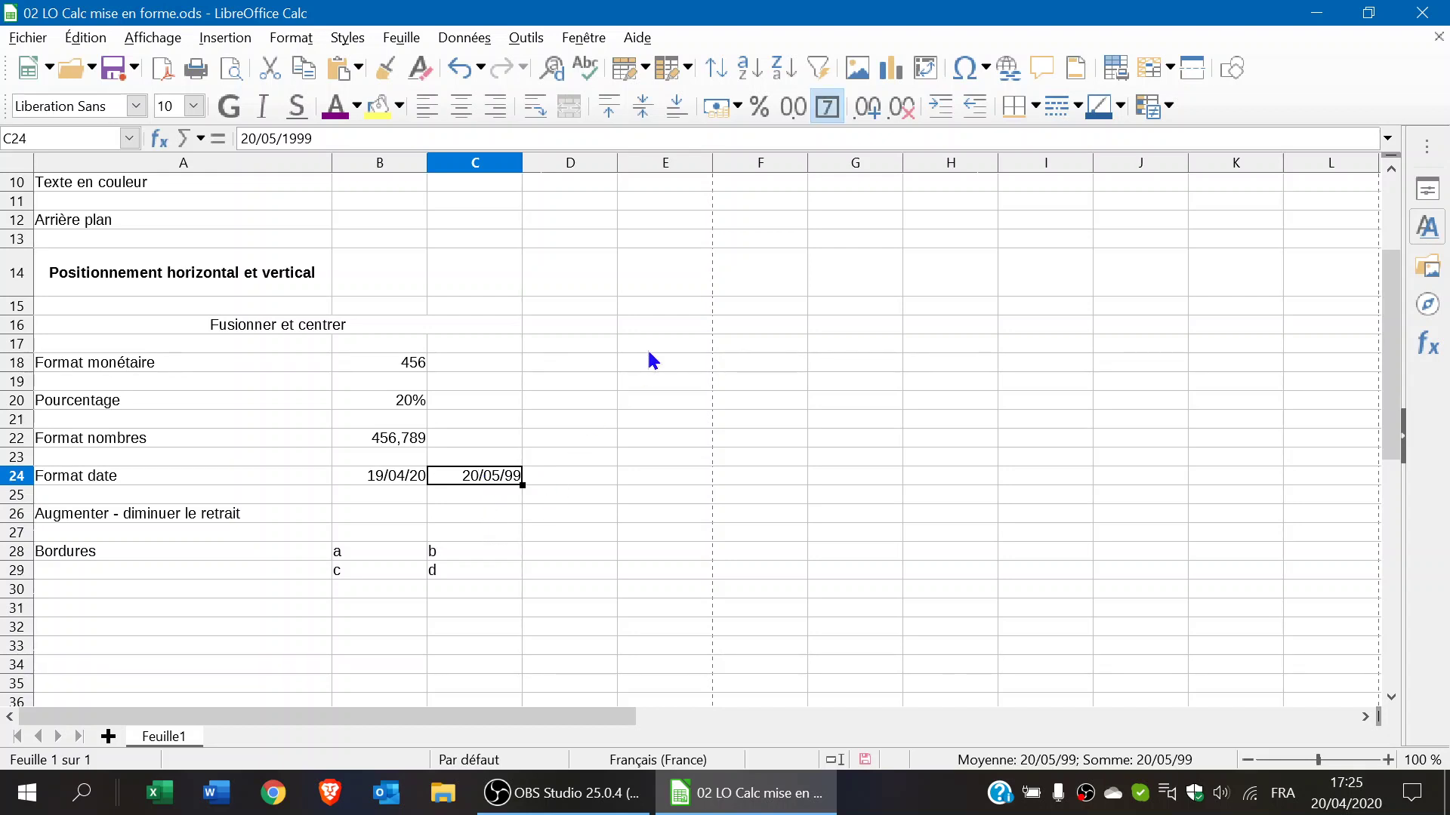
pyautogui.click(794, 106)
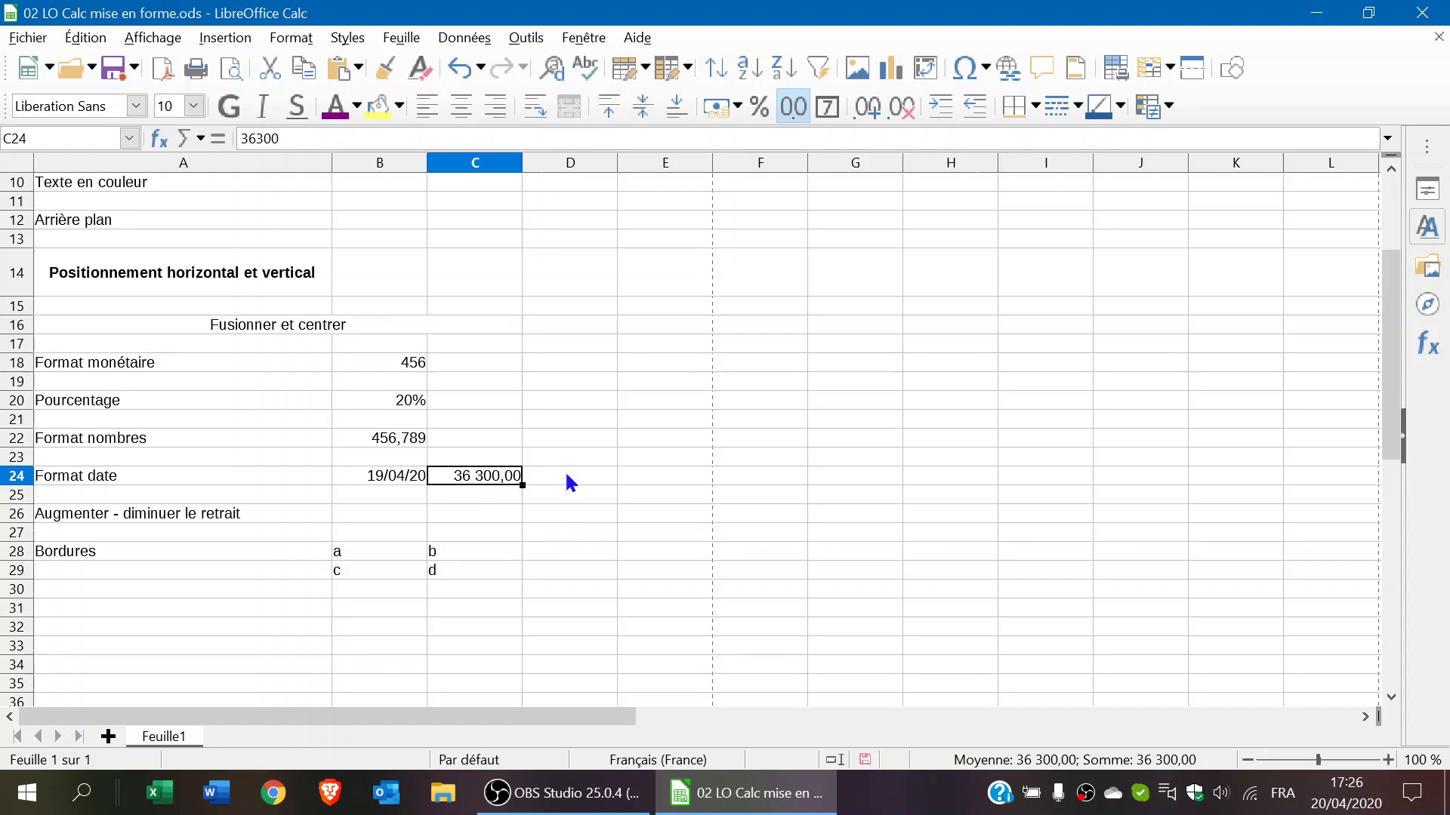
pyautogui.click(827, 109)
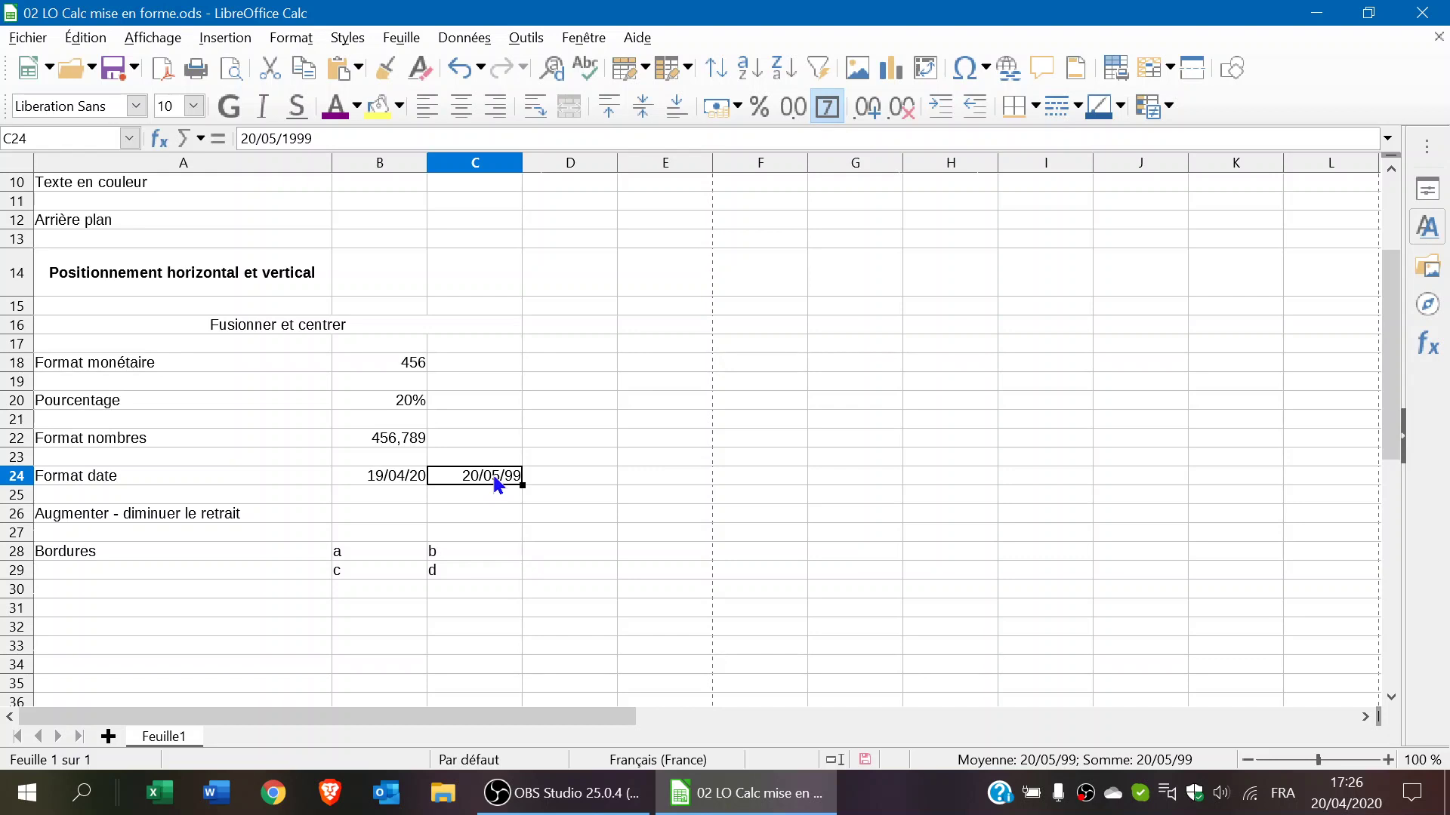
# - Increase the indent of the text in cell A26 by four levels and reduce it by two levels
pyautogui.click(240, 519)
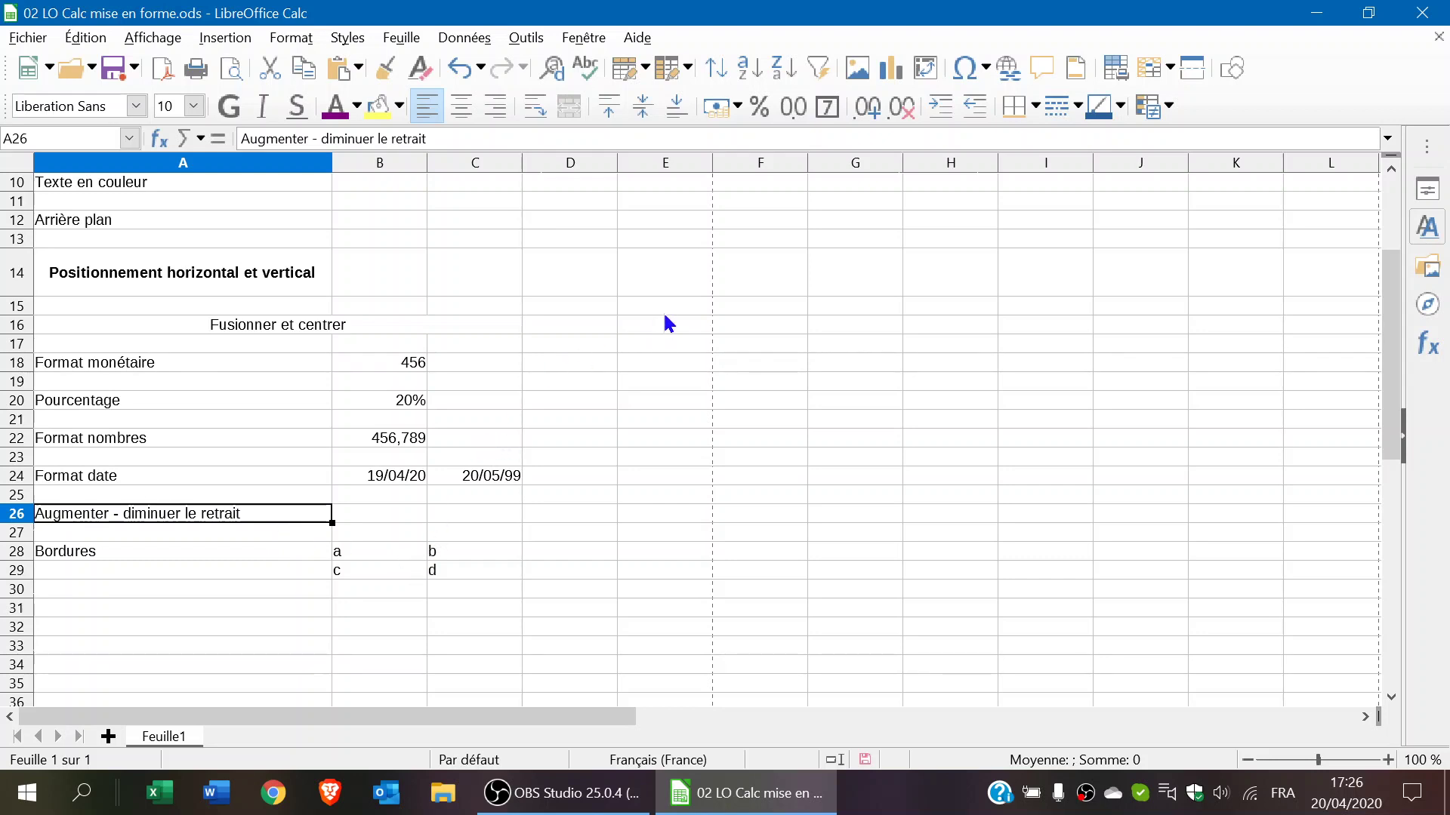
pyautogui.press('Up')
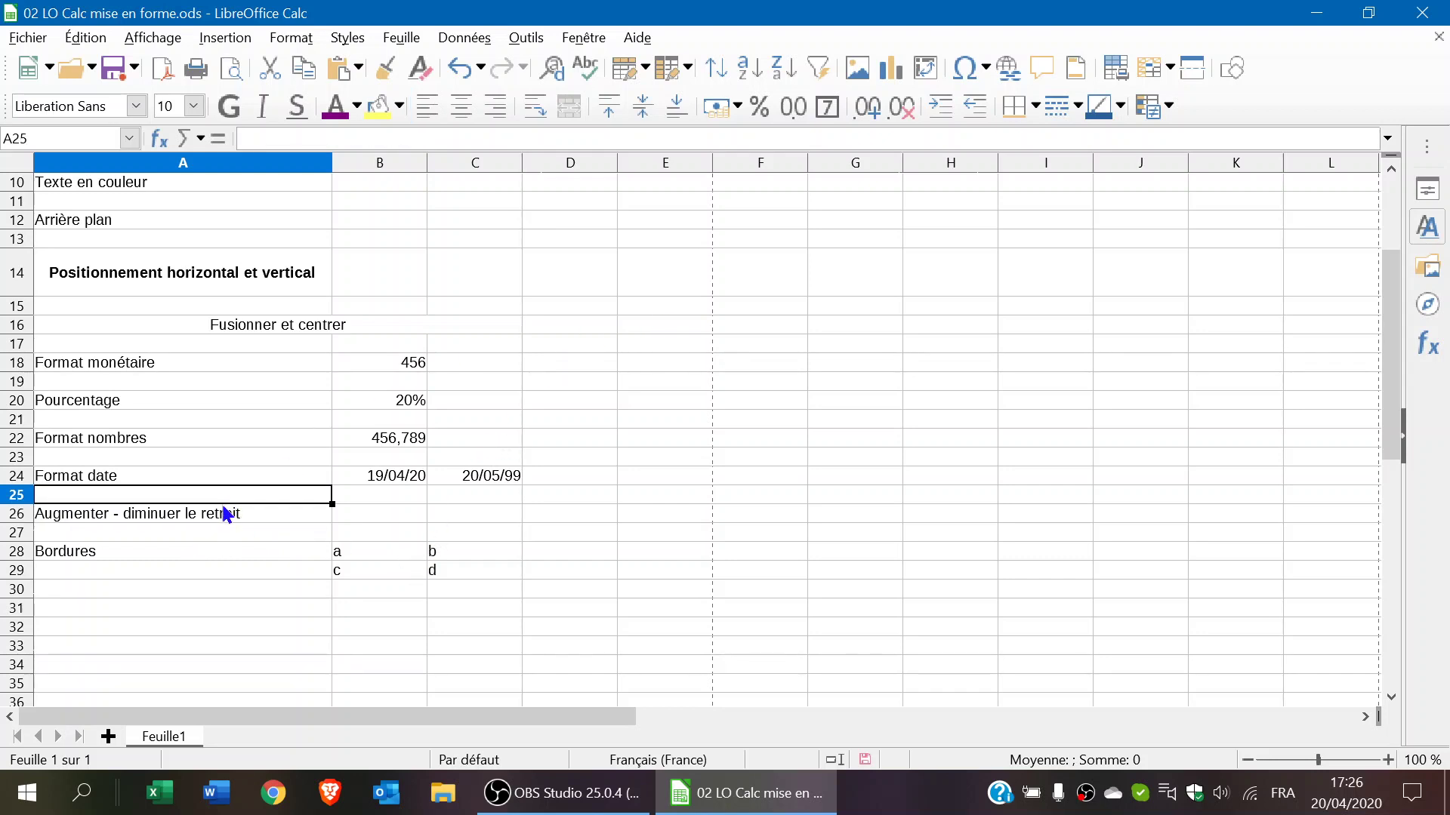
pyautogui.click(224, 518)
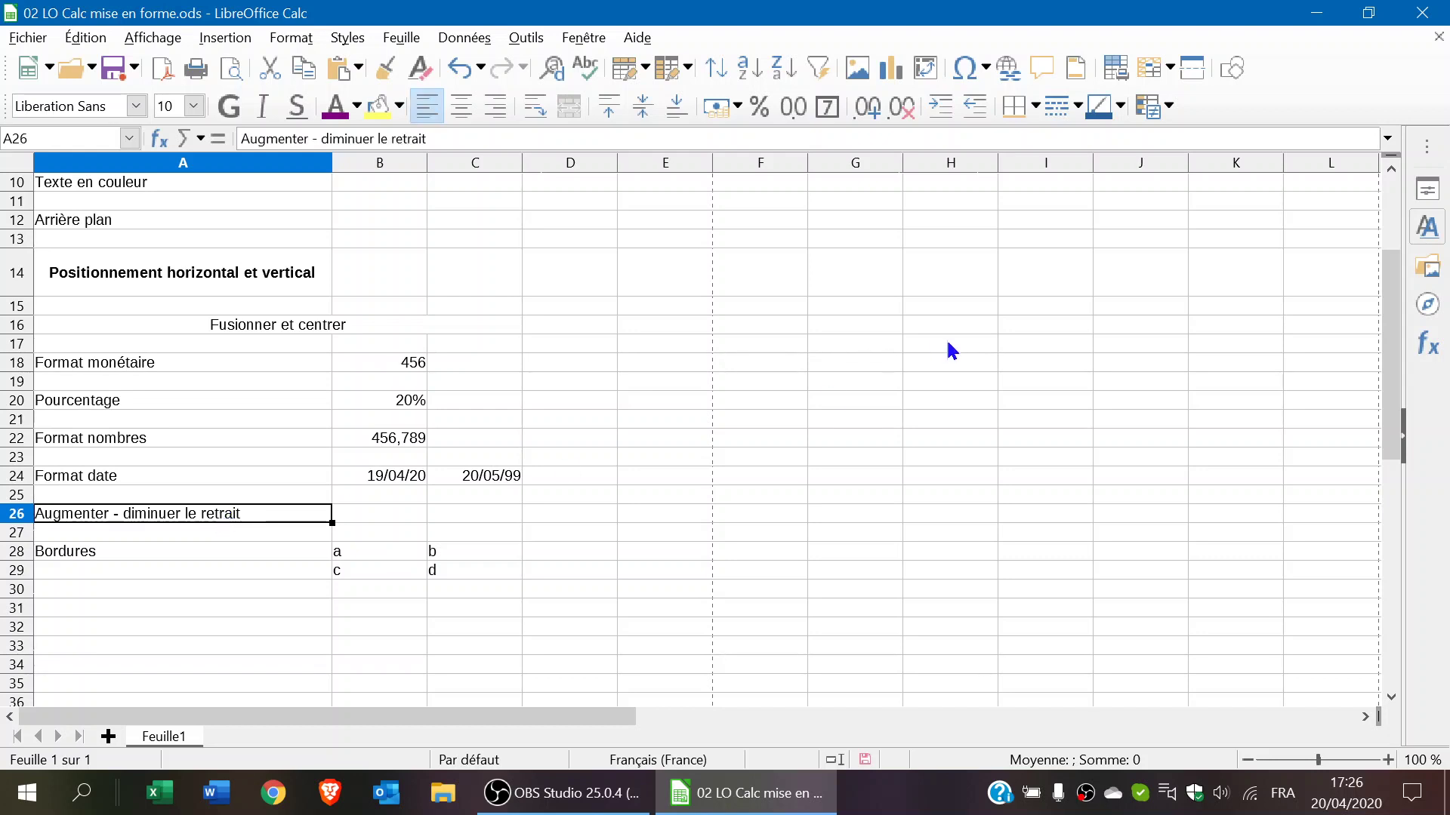
pyautogui.click(938, 108)
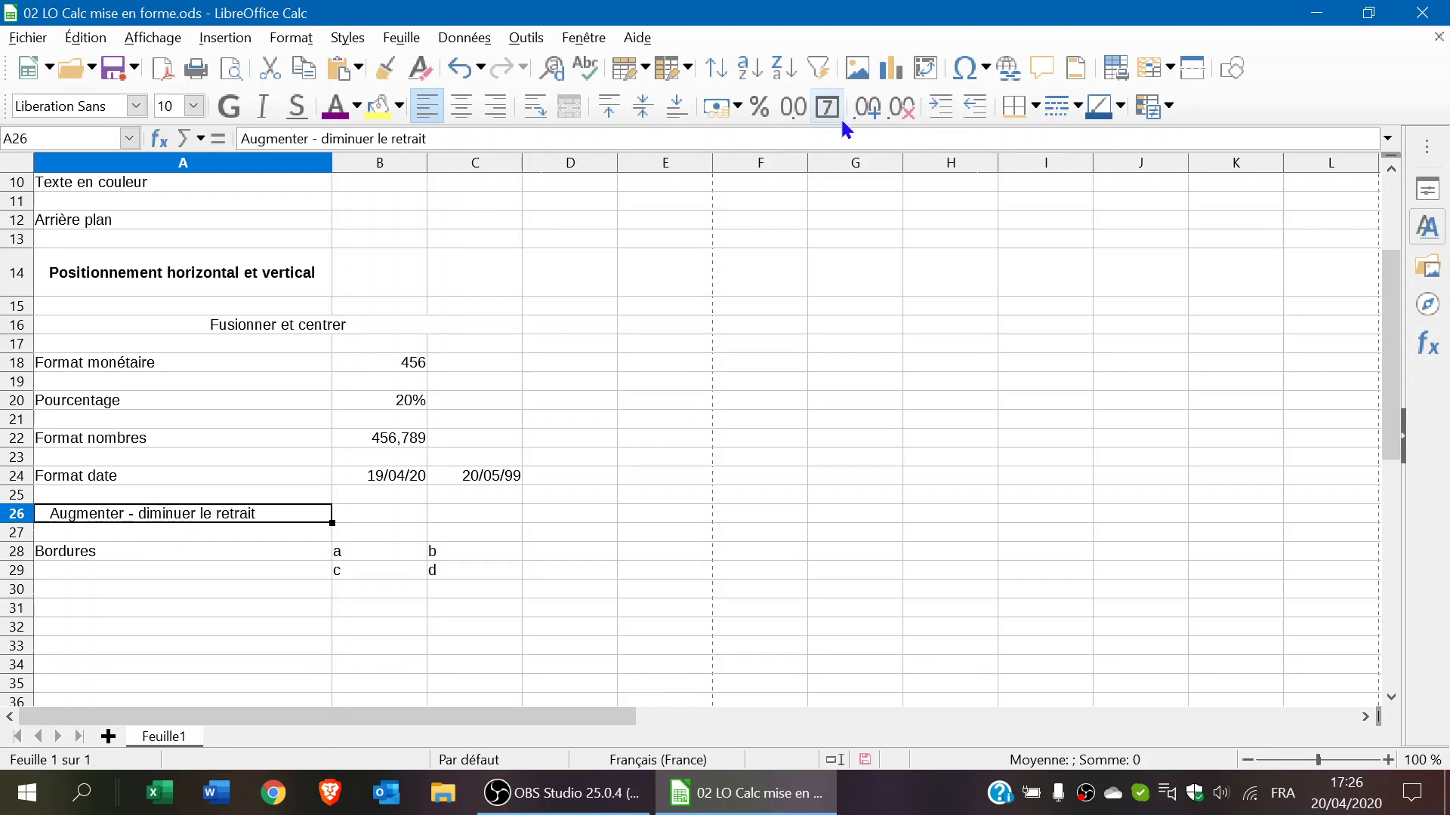
pyautogui.click(935, 110)
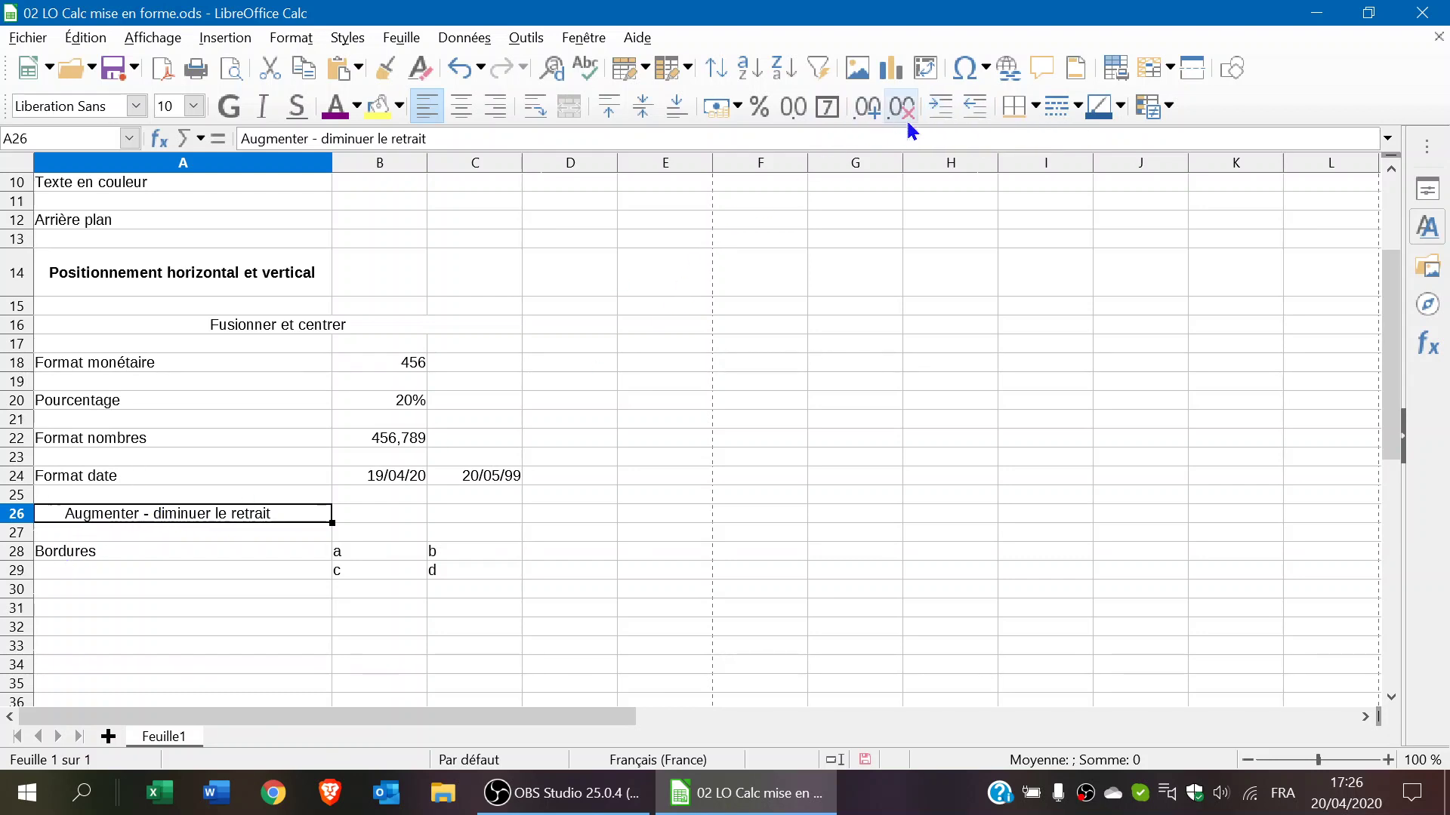
pyautogui.click(944, 109)
pyautogui.click(943, 109)
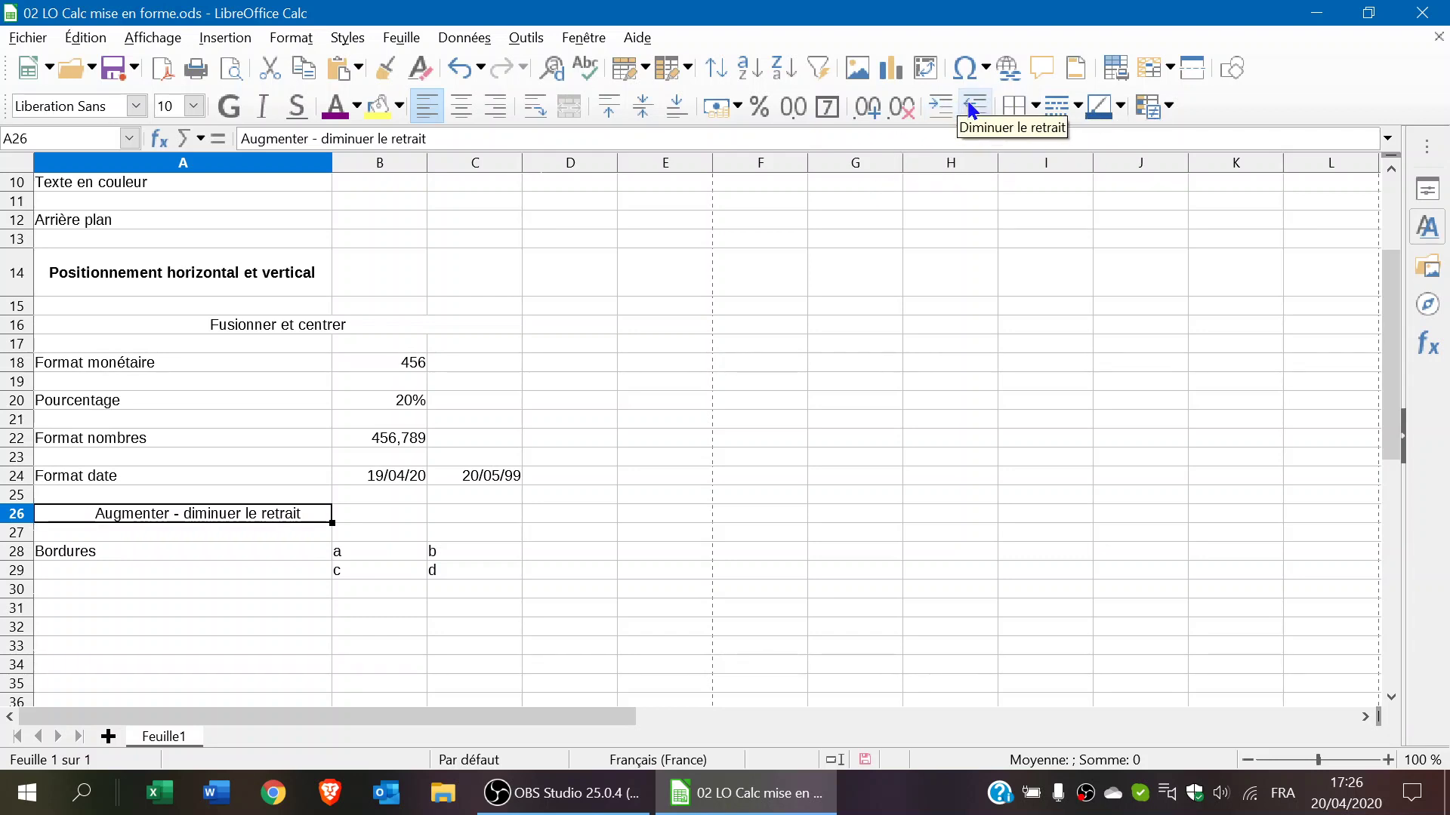
pyautogui.click(972, 109)
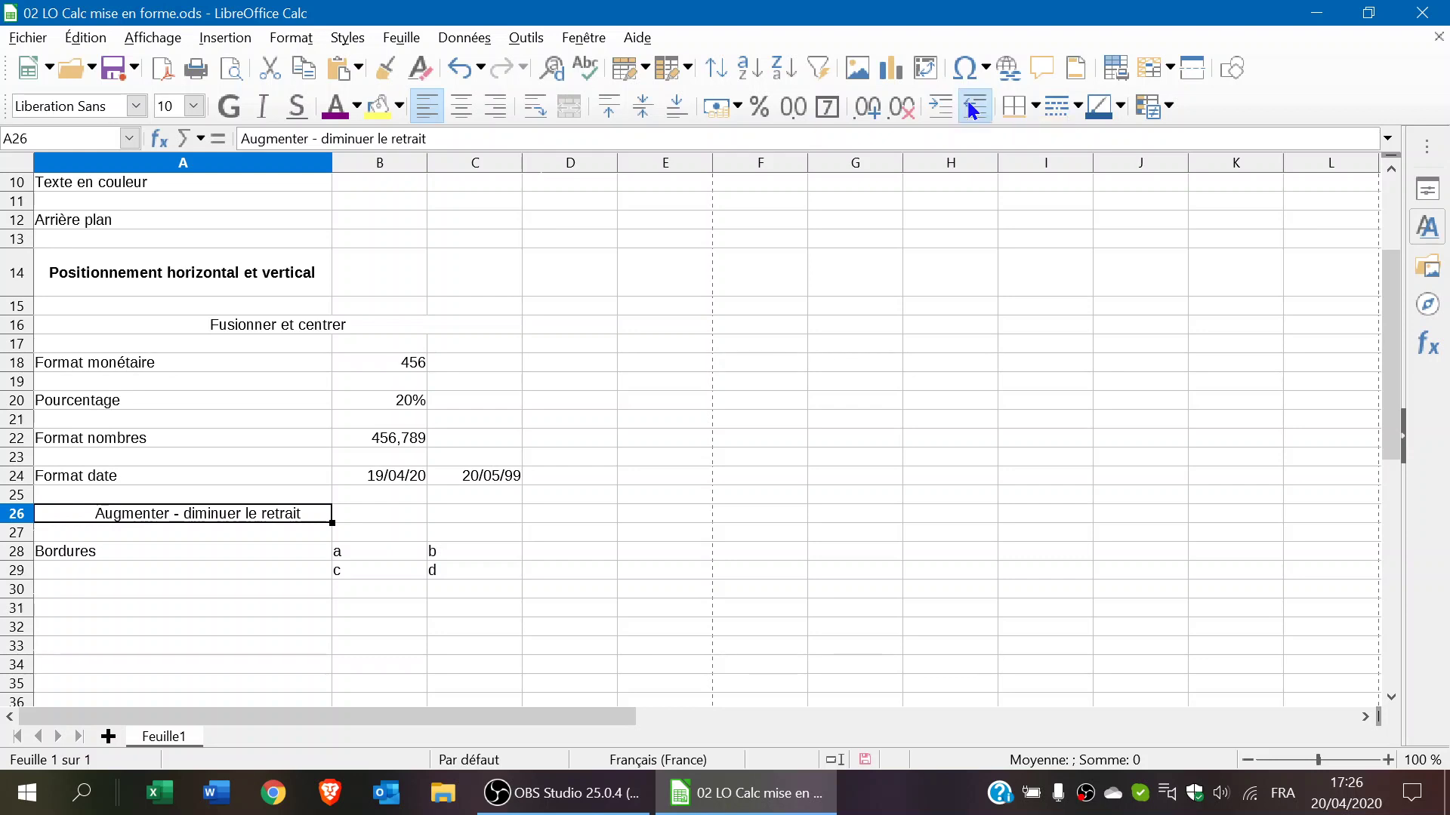
pyautogui.click(972, 109)
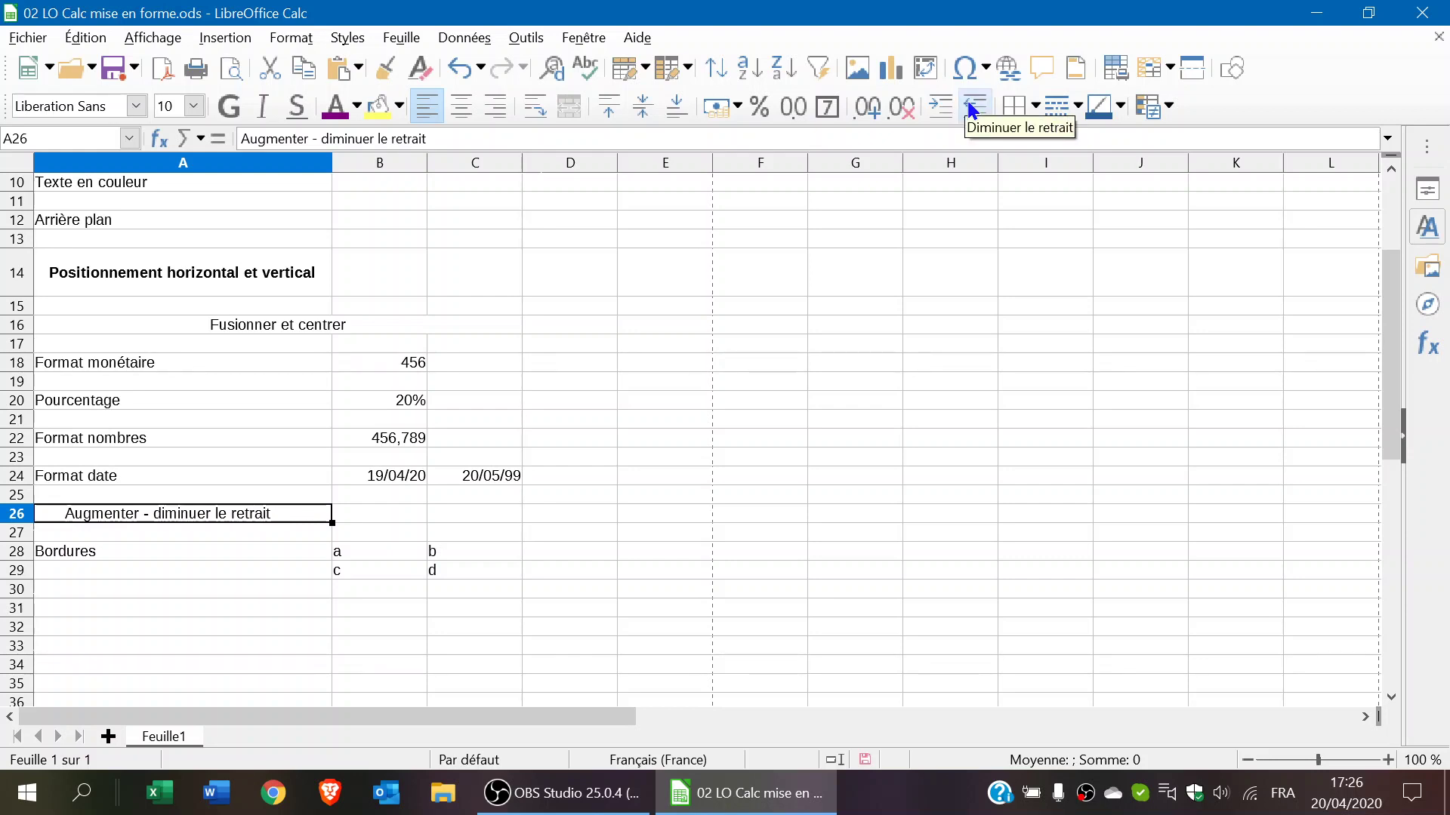
# - Centre the letters horizontally in cells B28:C29 of the "Bordures" row
pyautogui.click(356, 556)
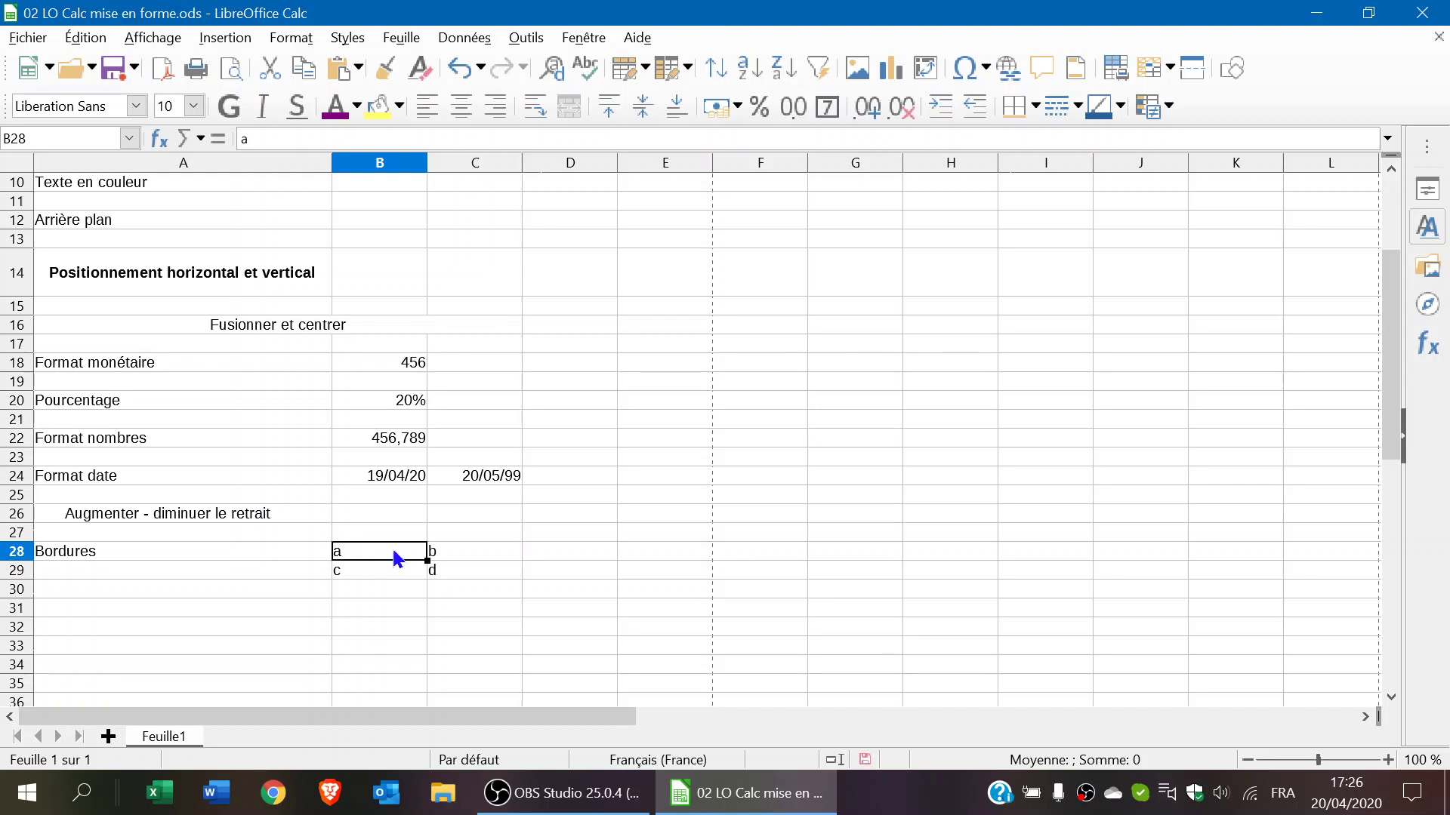
pyautogui.moveTo(382, 555); pyautogui.dragTo(453, 574)
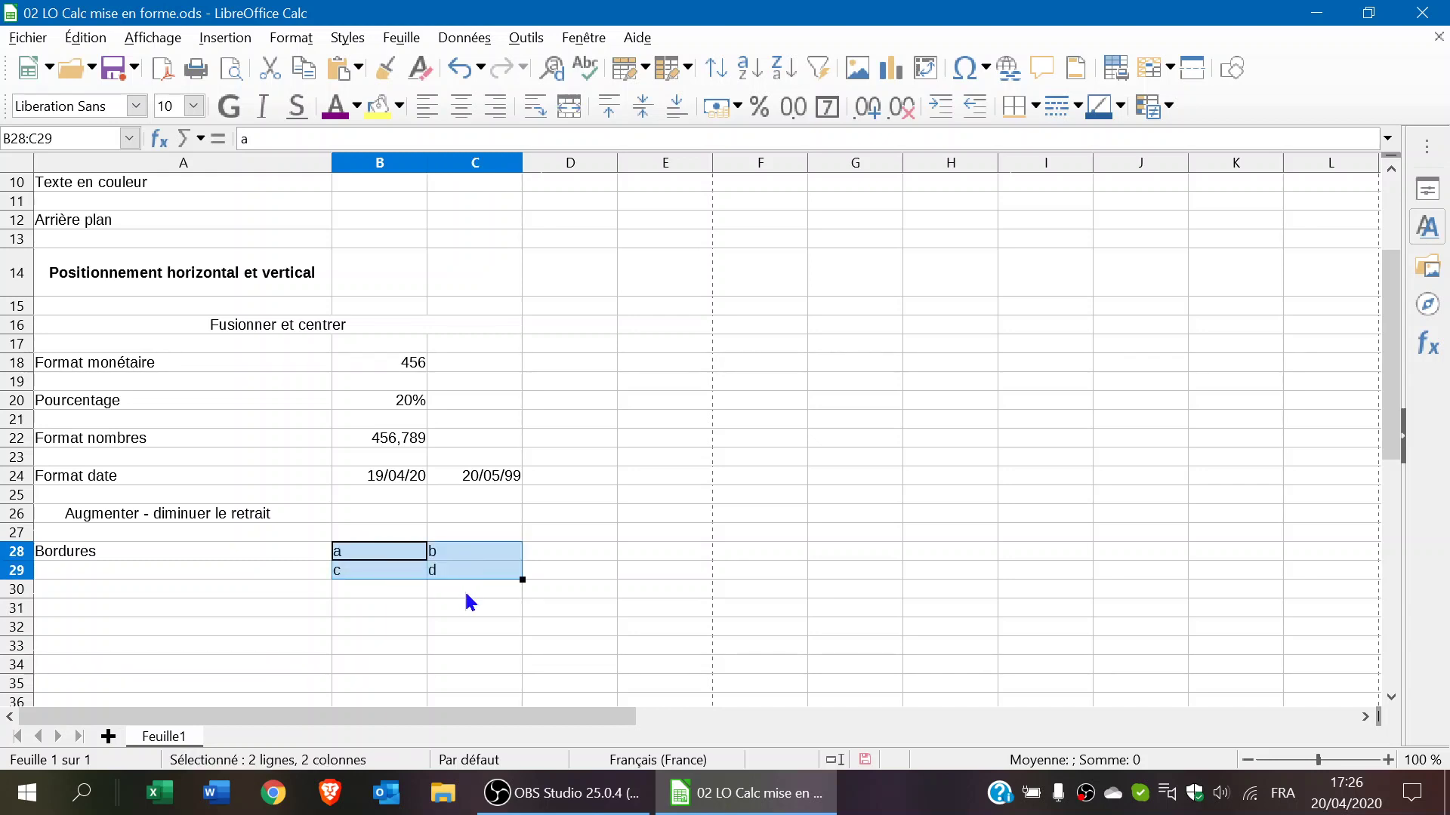
pyautogui.click(461, 106)
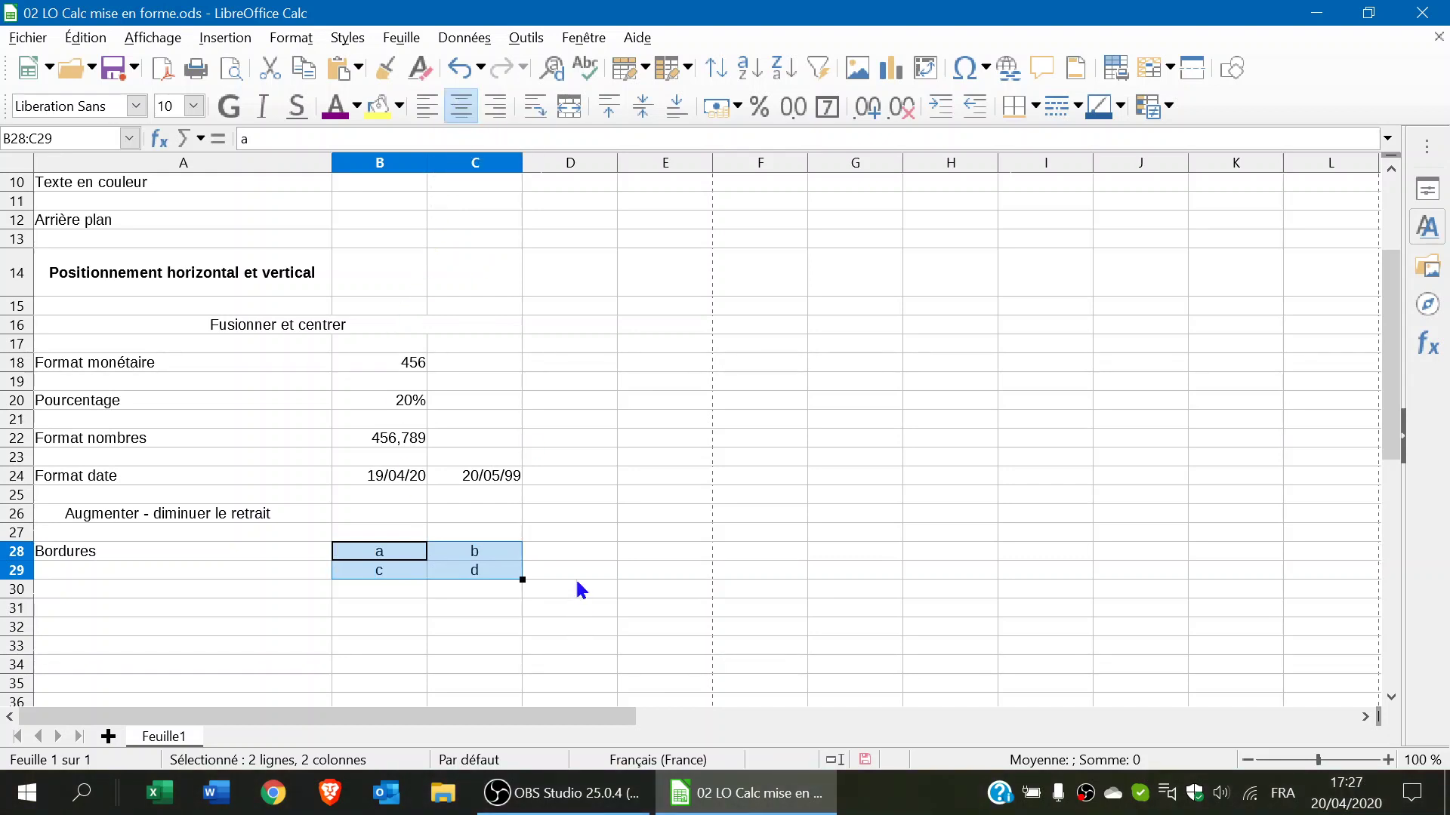
pyautogui.click(478, 632)
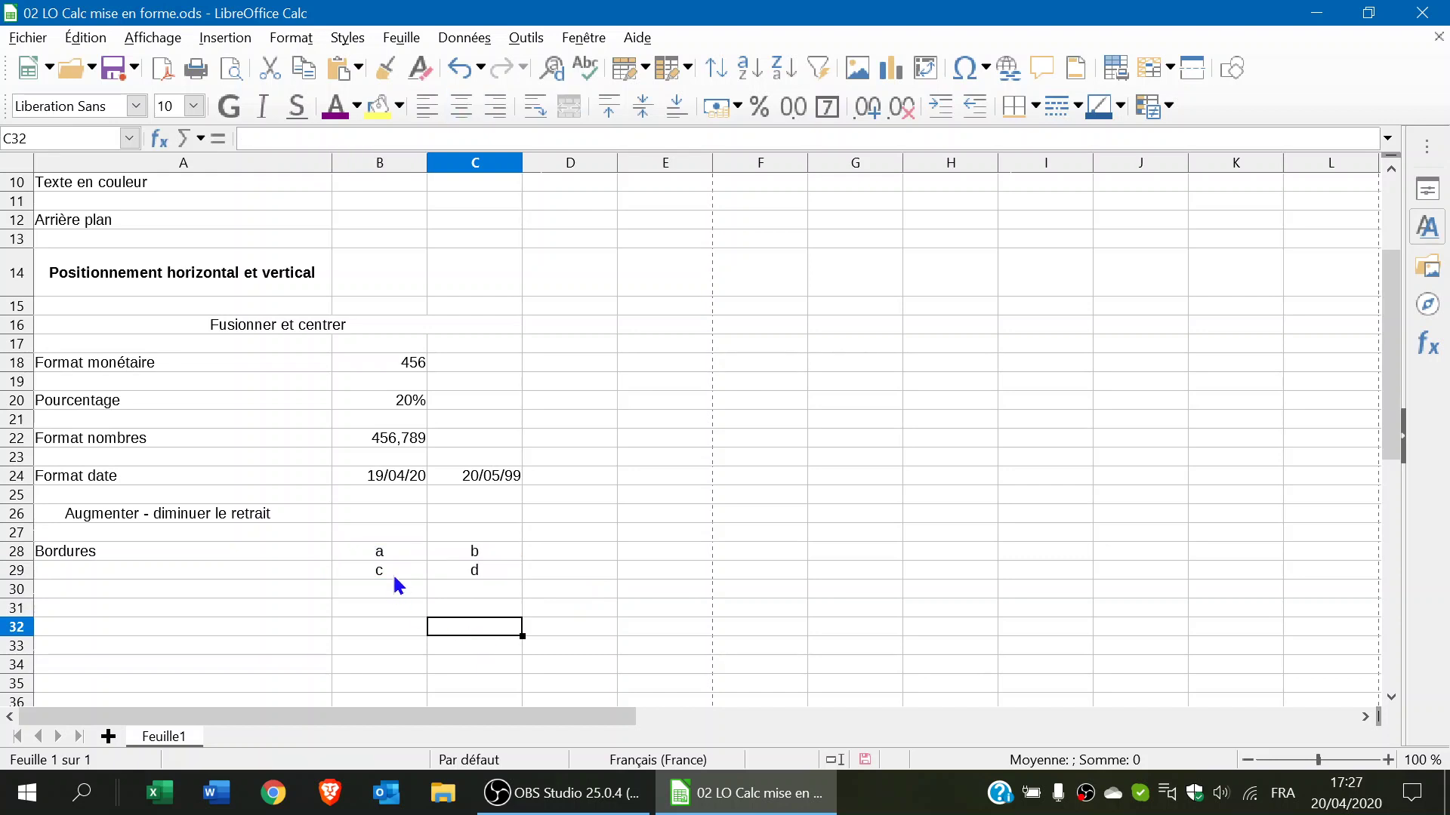
# - Apply outer borders and all inner grid lines to cells B28:C29
pyautogui.moveTo(366, 554); pyautogui.dragTo(451, 574)
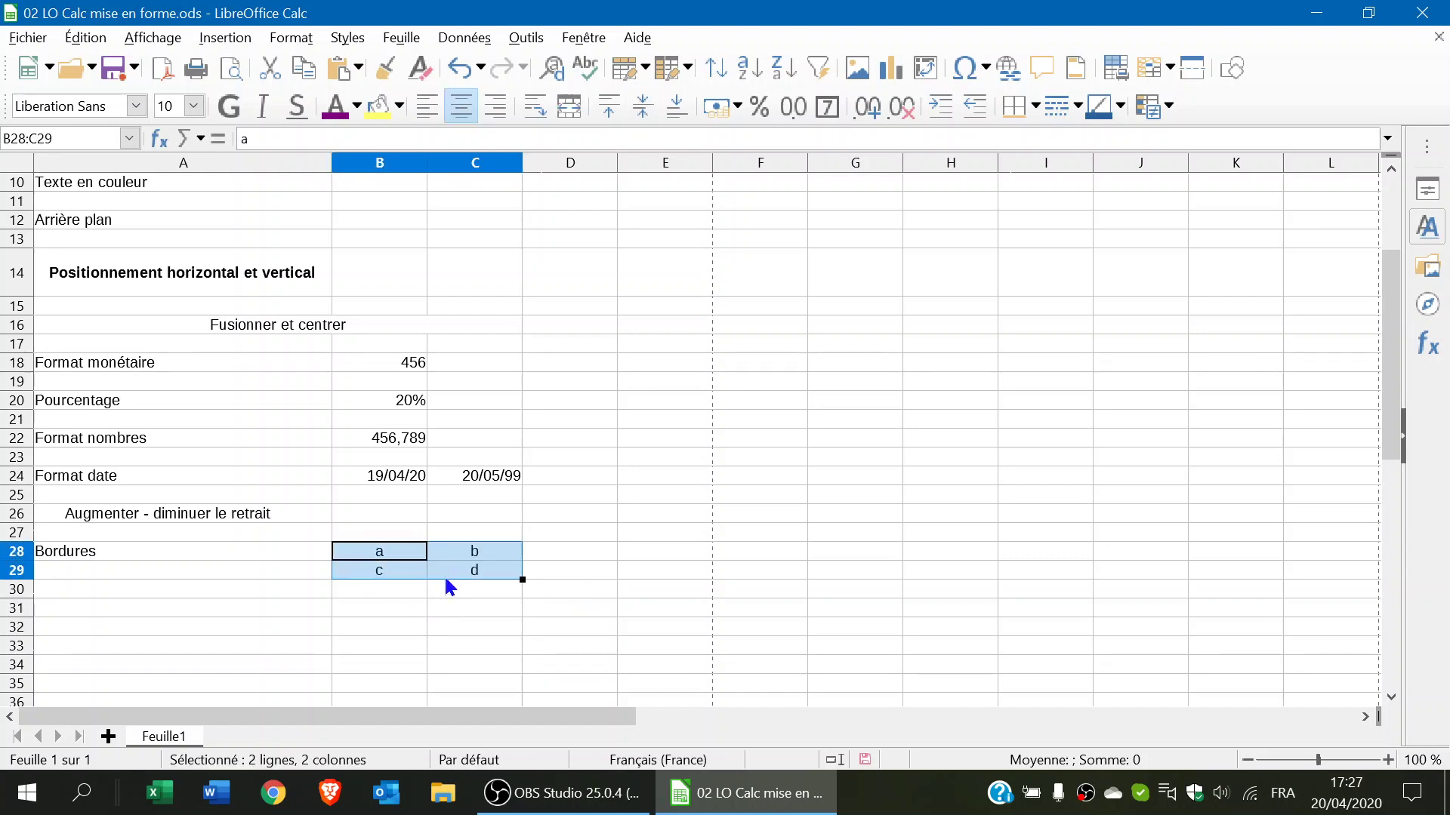
pyautogui.click(1036, 107)
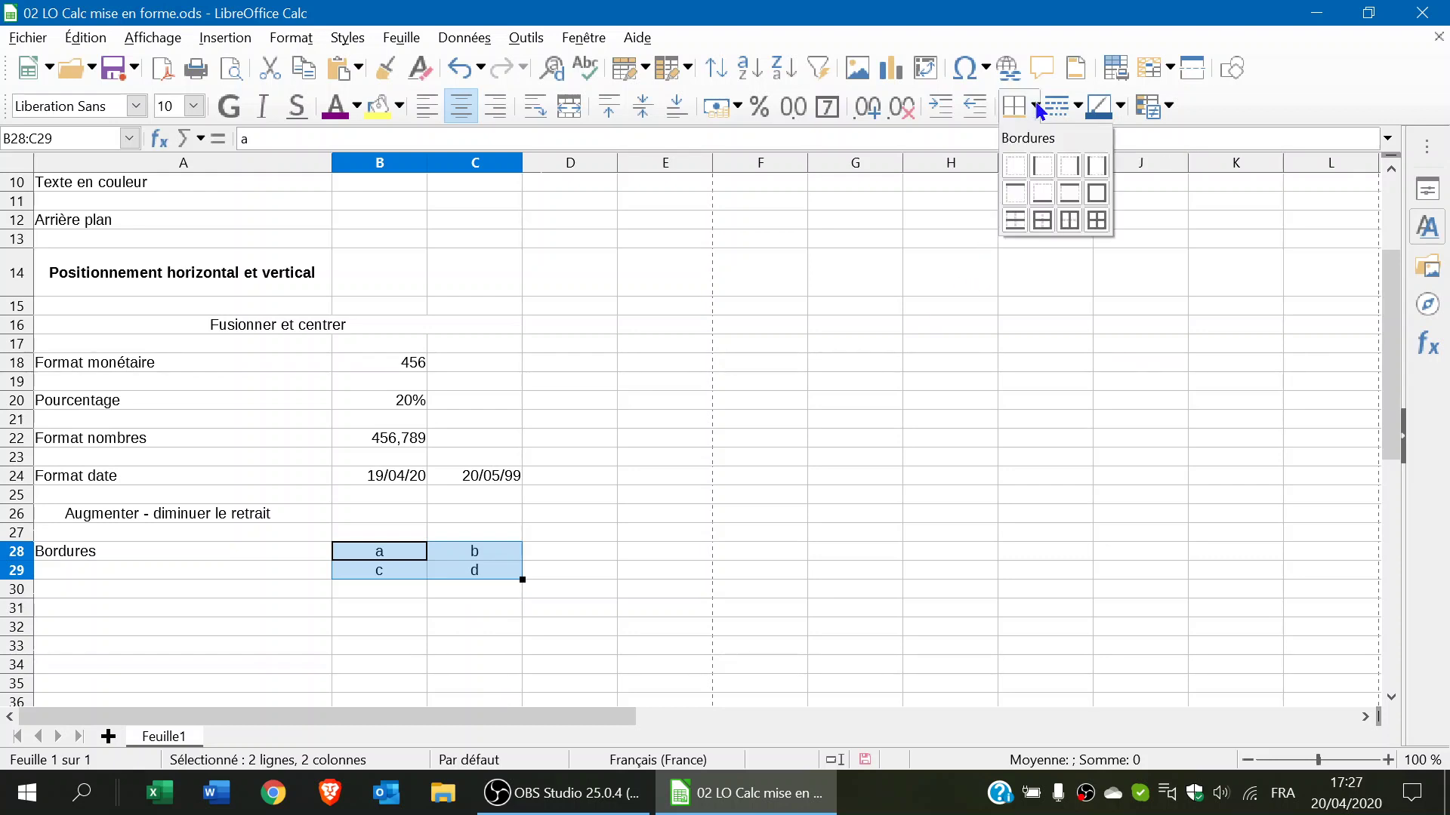
pyautogui.click(1097, 224)
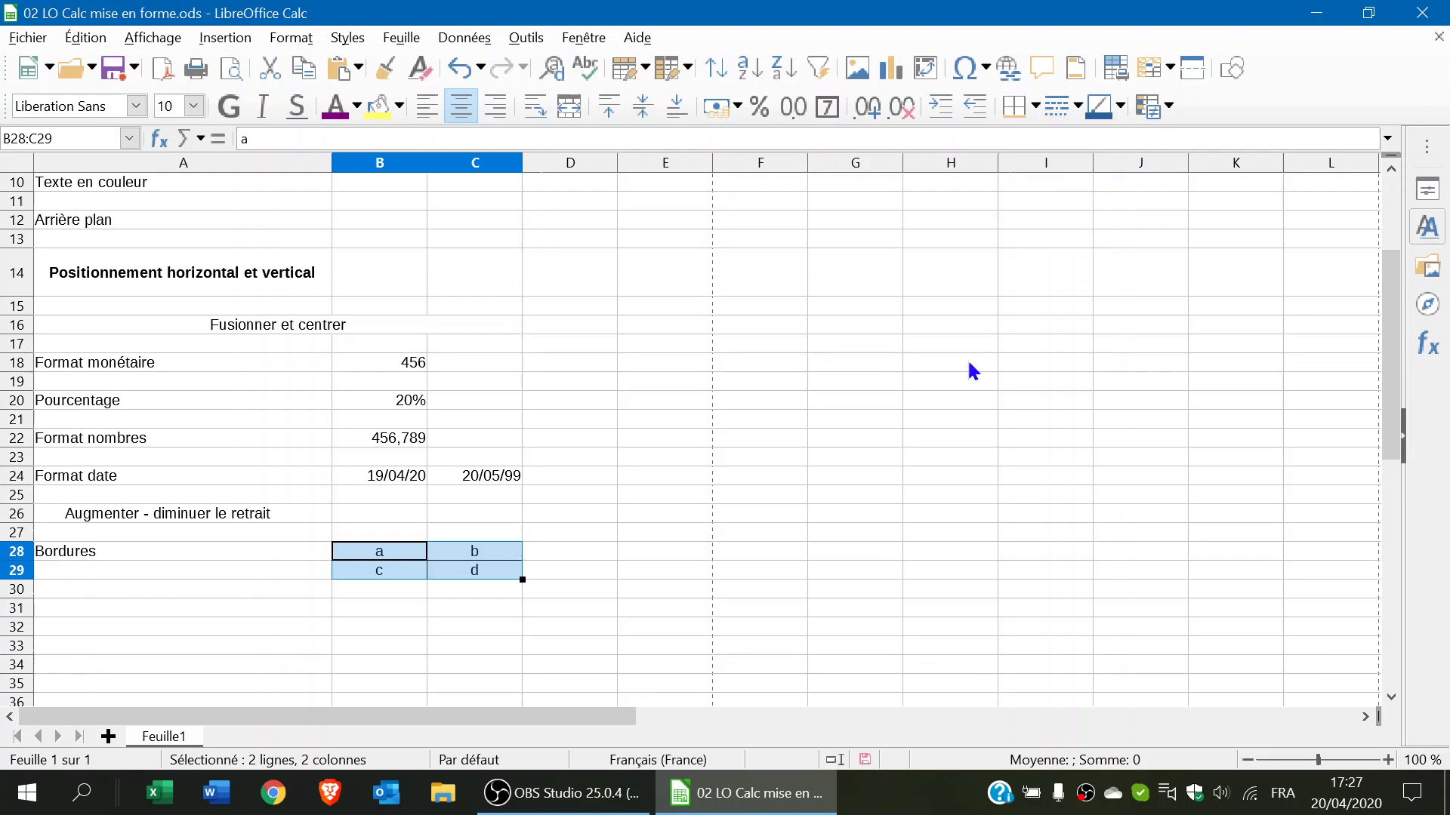
pyautogui.click(556, 555)
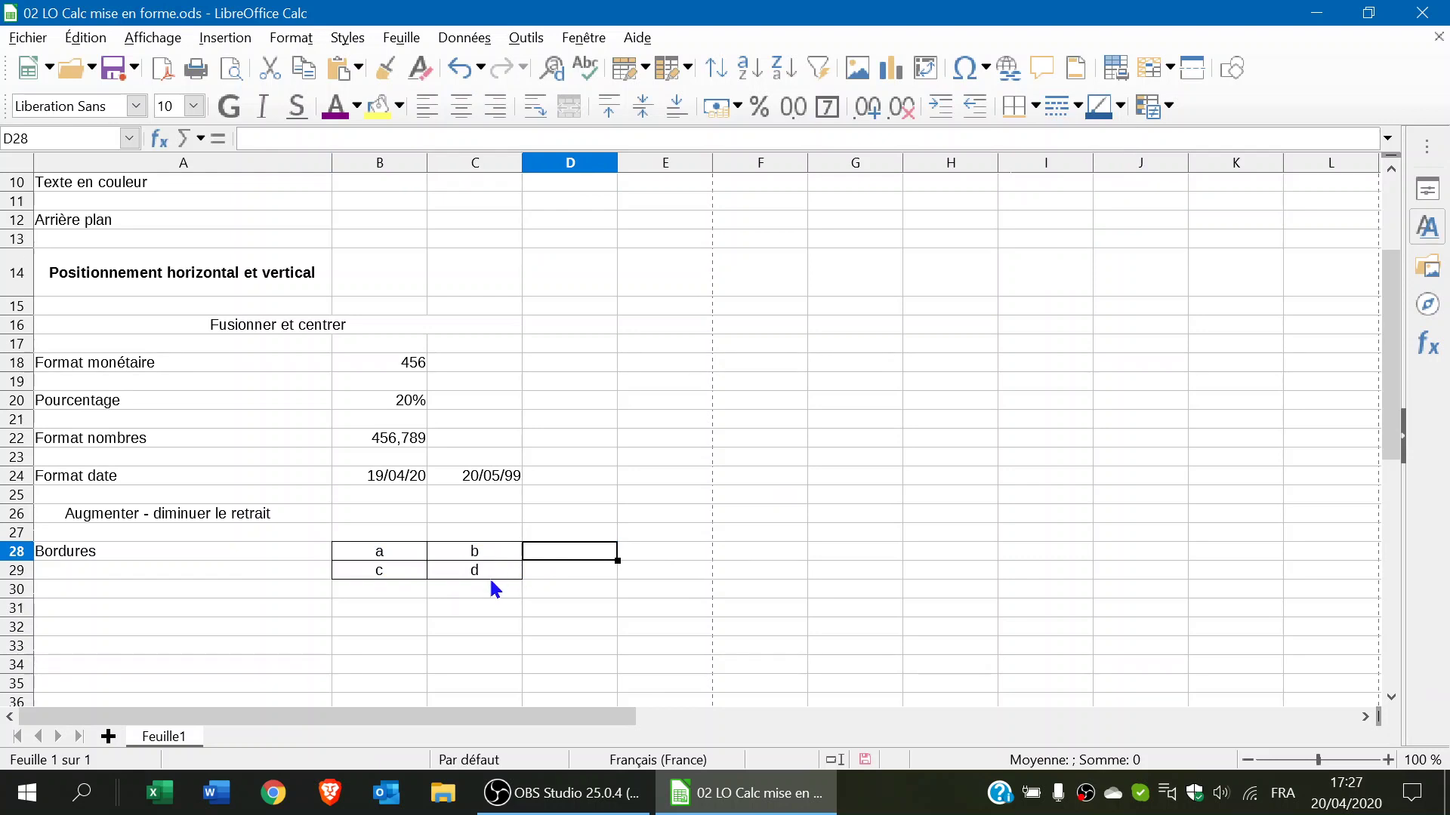
# - Remove all borders from cells B28:C29
pyautogui.moveTo(380, 556); pyautogui.dragTo(475, 573)
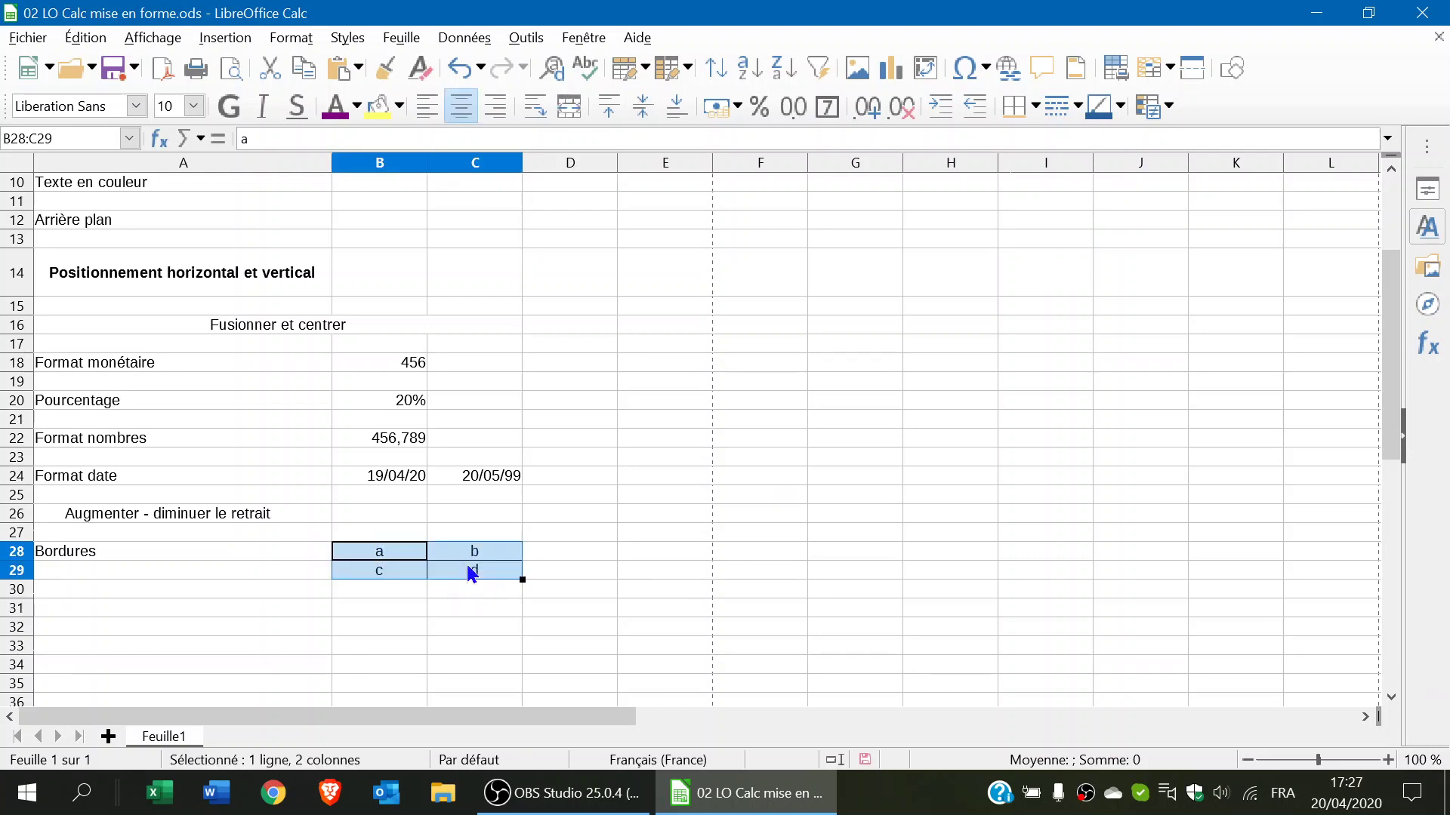
pyautogui.click(1036, 110)
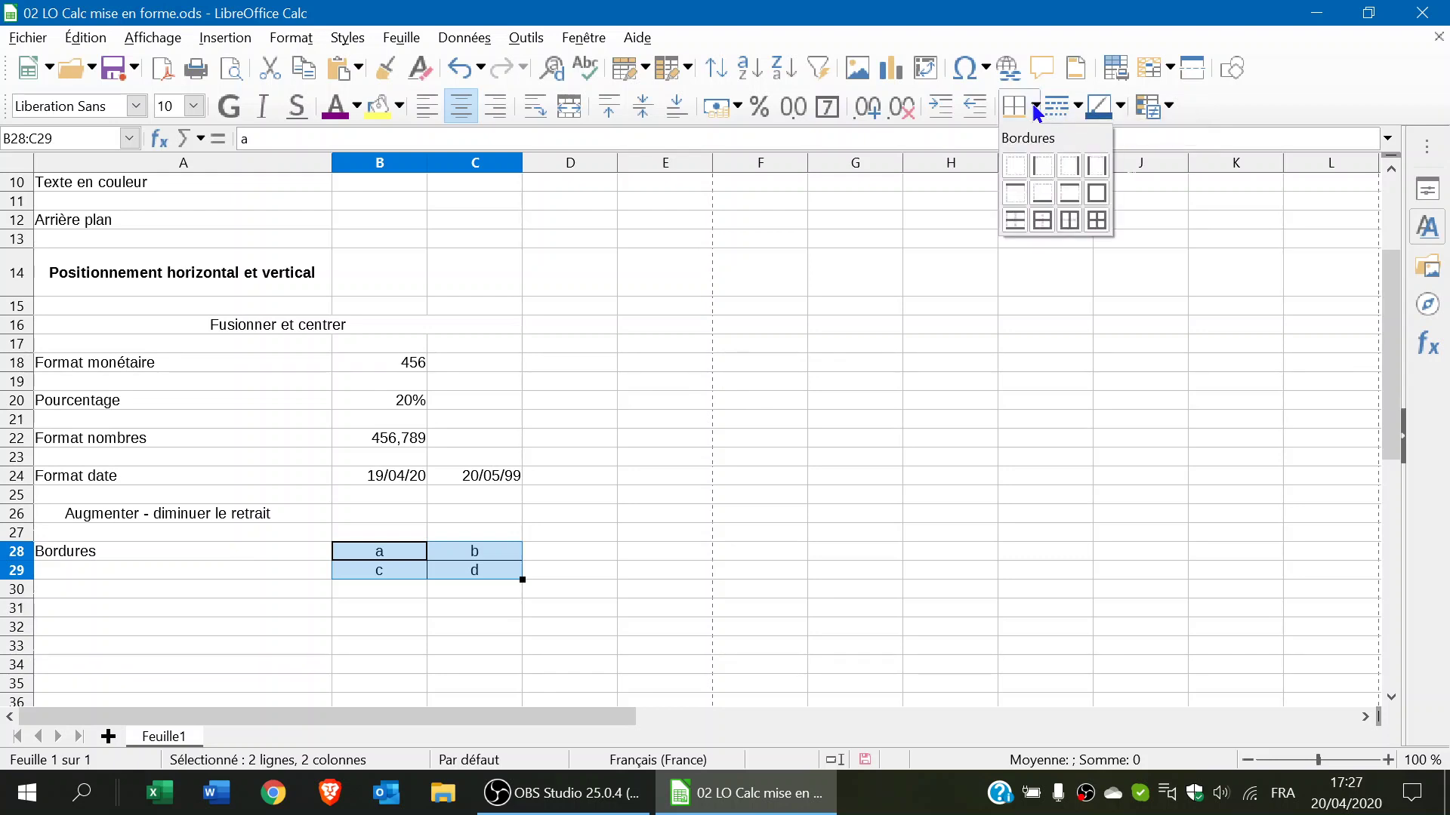
pyautogui.click(1016, 171)
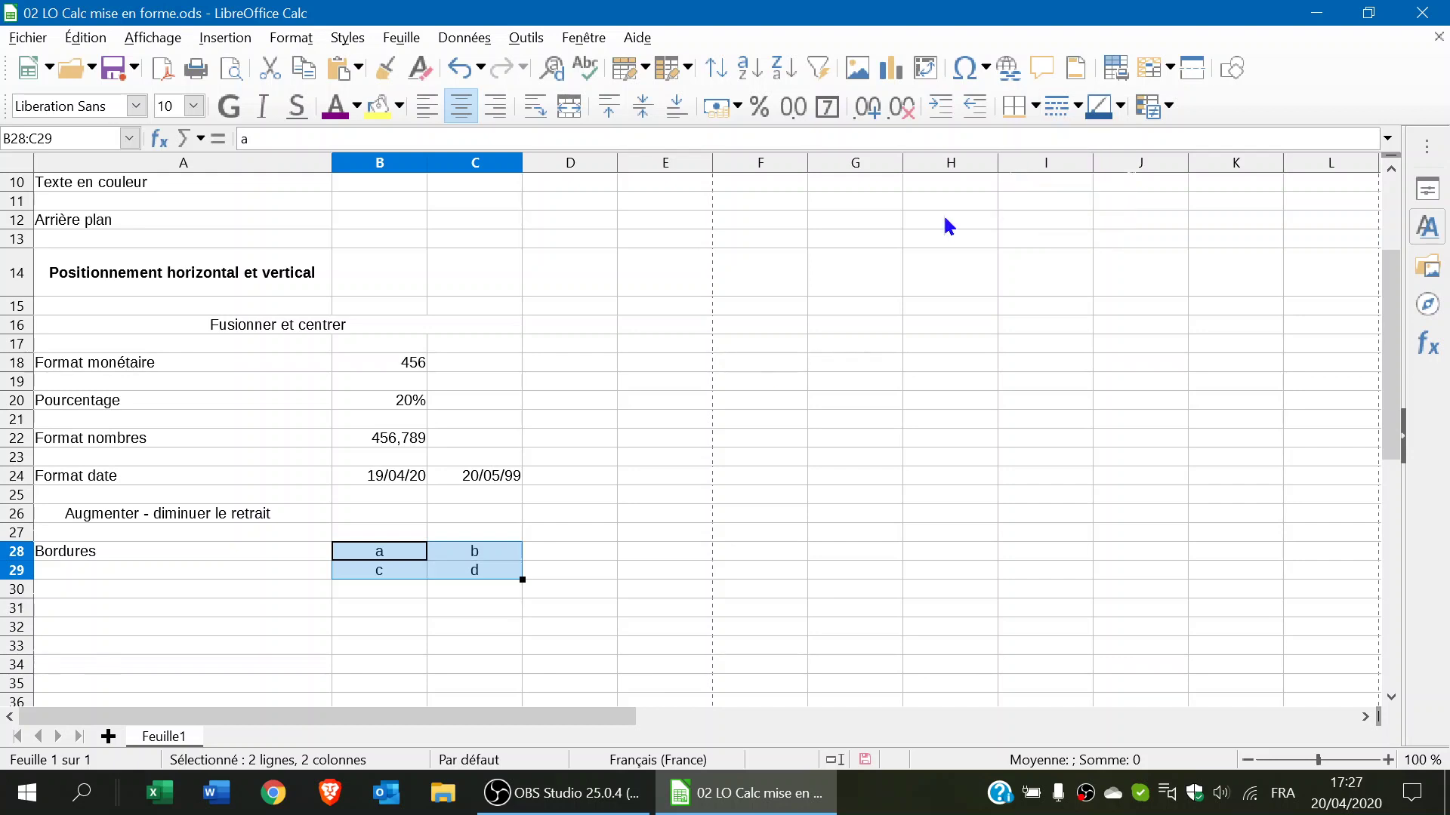
pyautogui.click(574, 550)
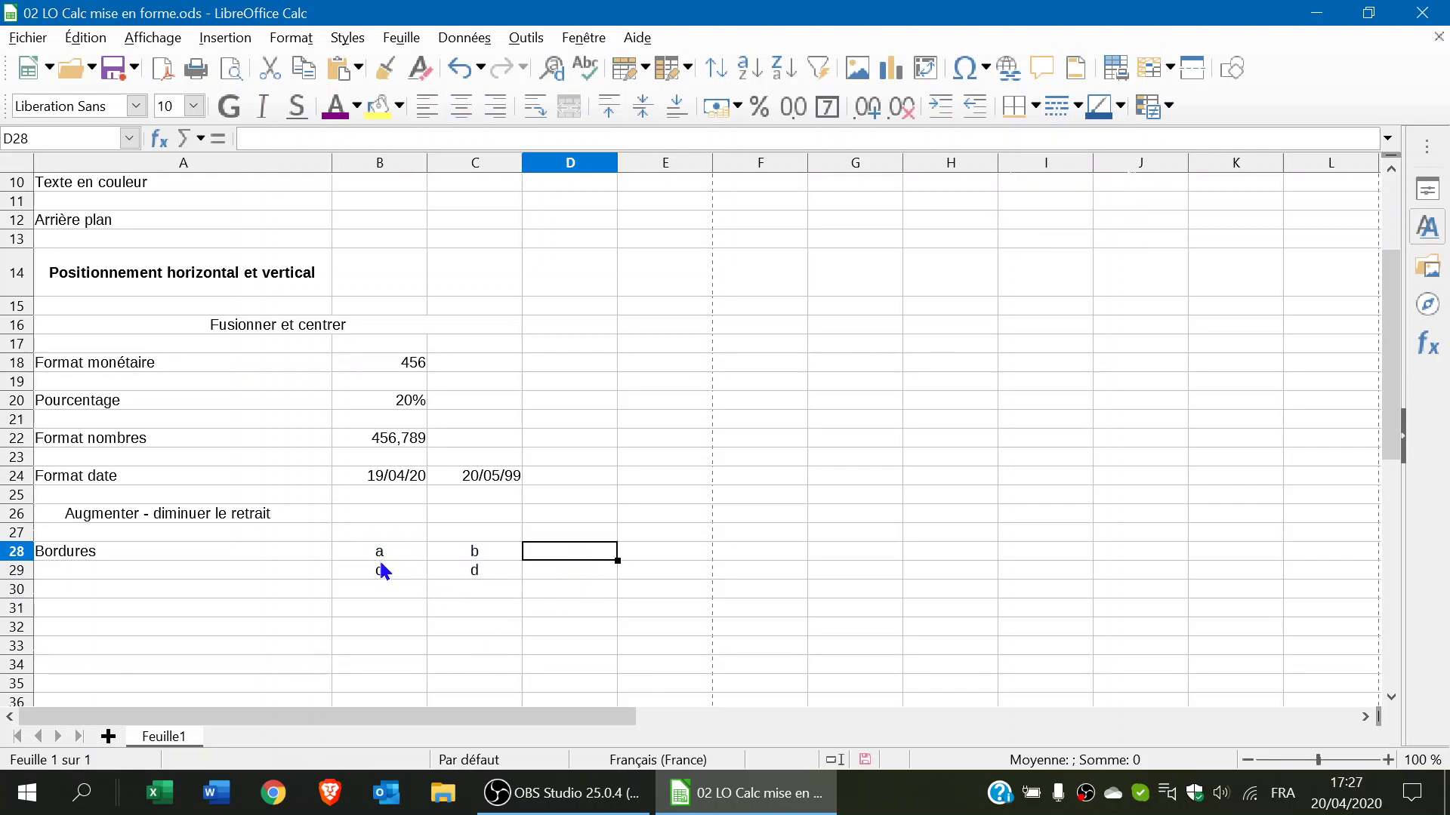
# - Apply an outer box border with inner horizontal lines only to cells B28:C29
pyautogui.moveTo(383, 538); pyautogui.dragTo(471, 576)
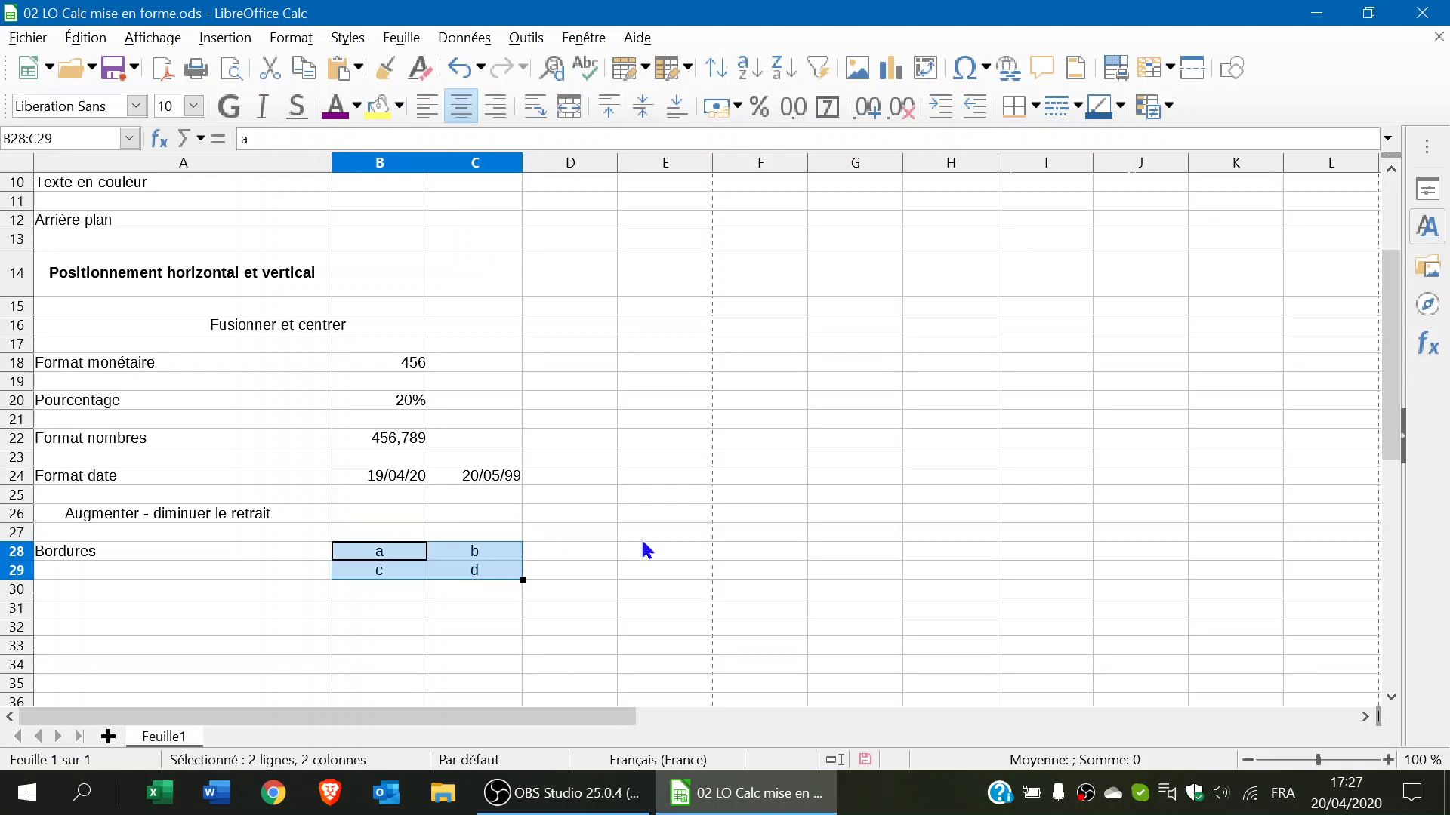
pyautogui.click(1036, 108)
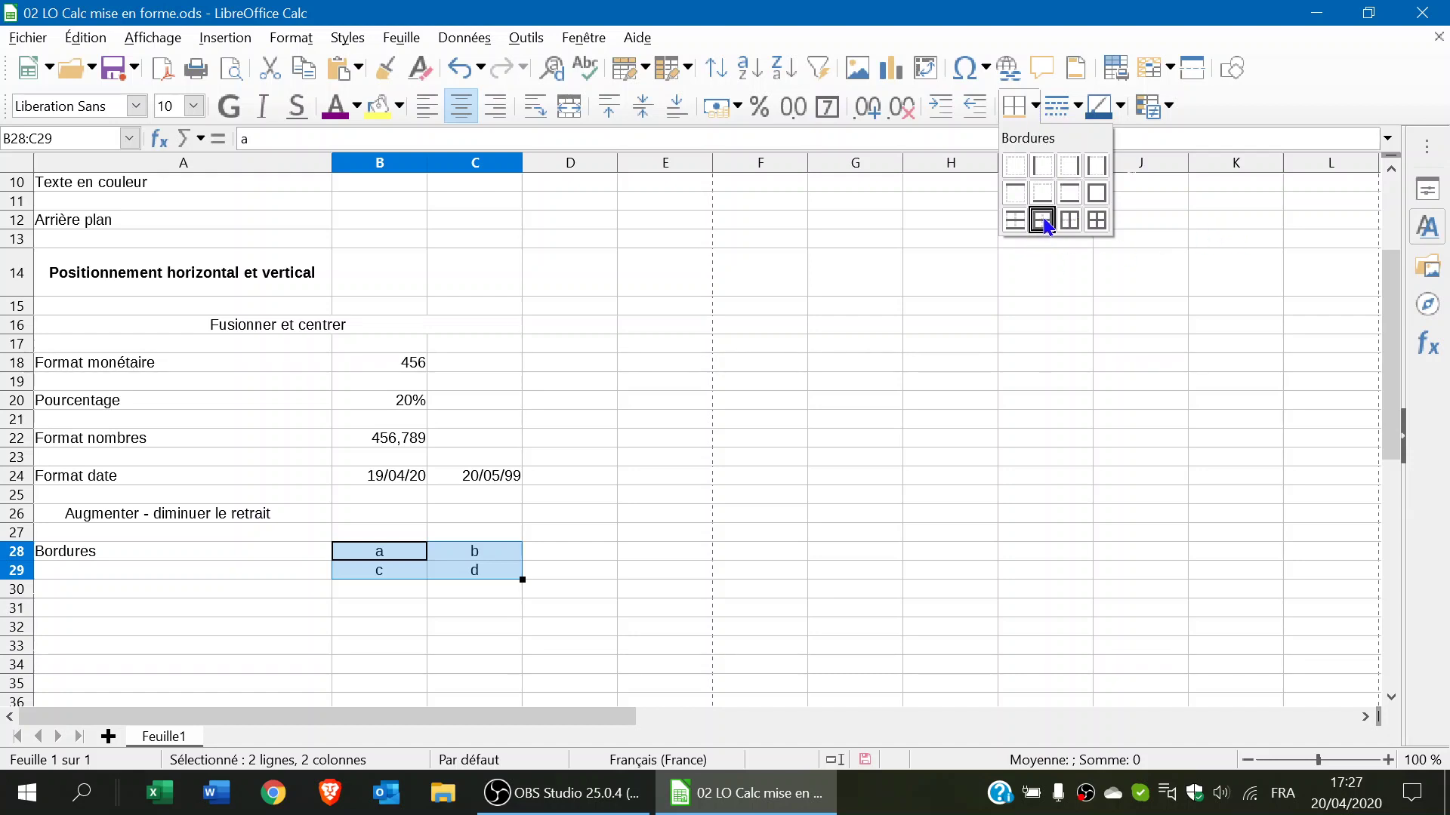
pyautogui.click(1045, 221)
pyautogui.click(590, 534)
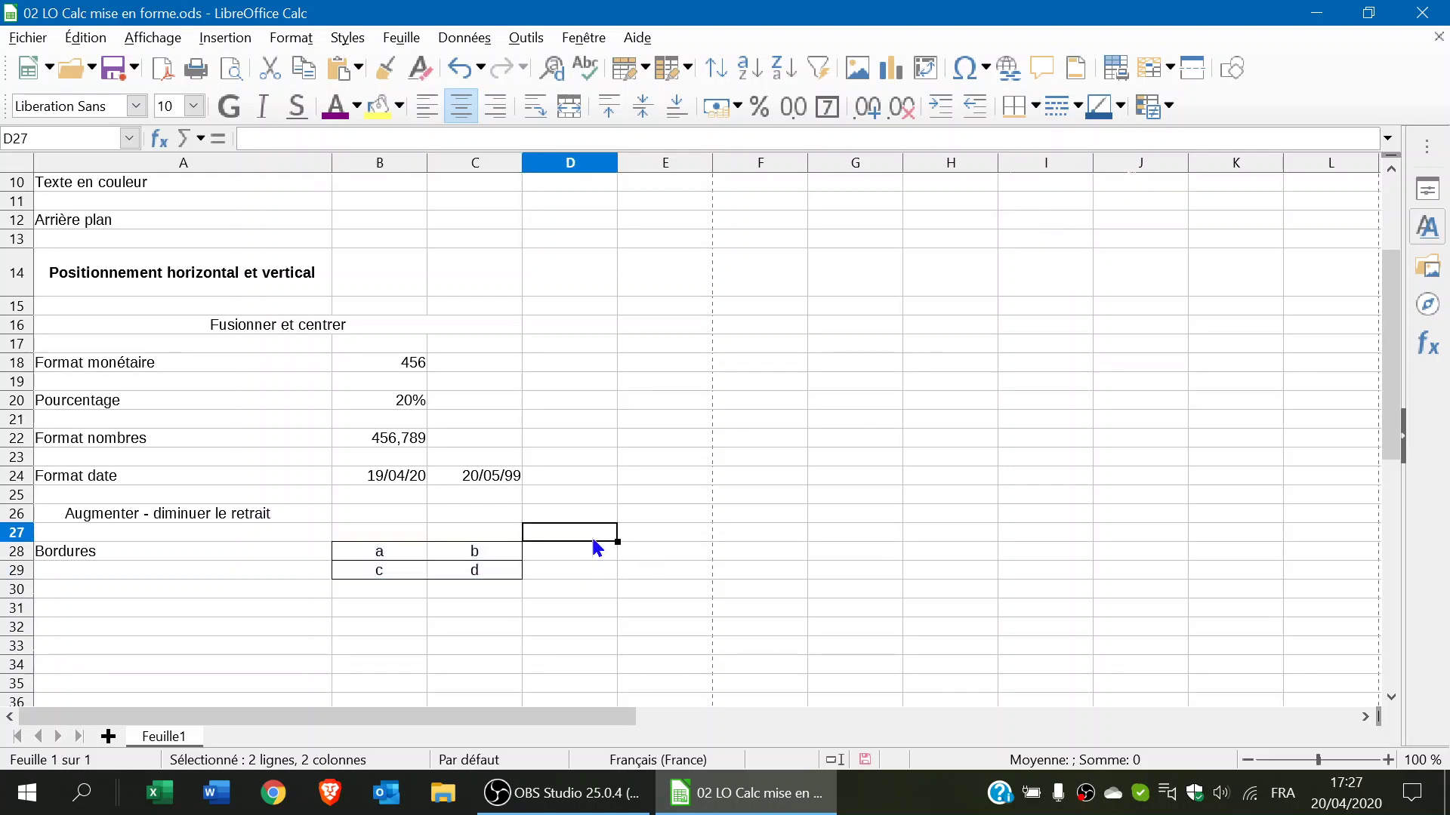
# - Set the border style of cells B28:C29 to a thick double line
pyautogui.click(364, 540)
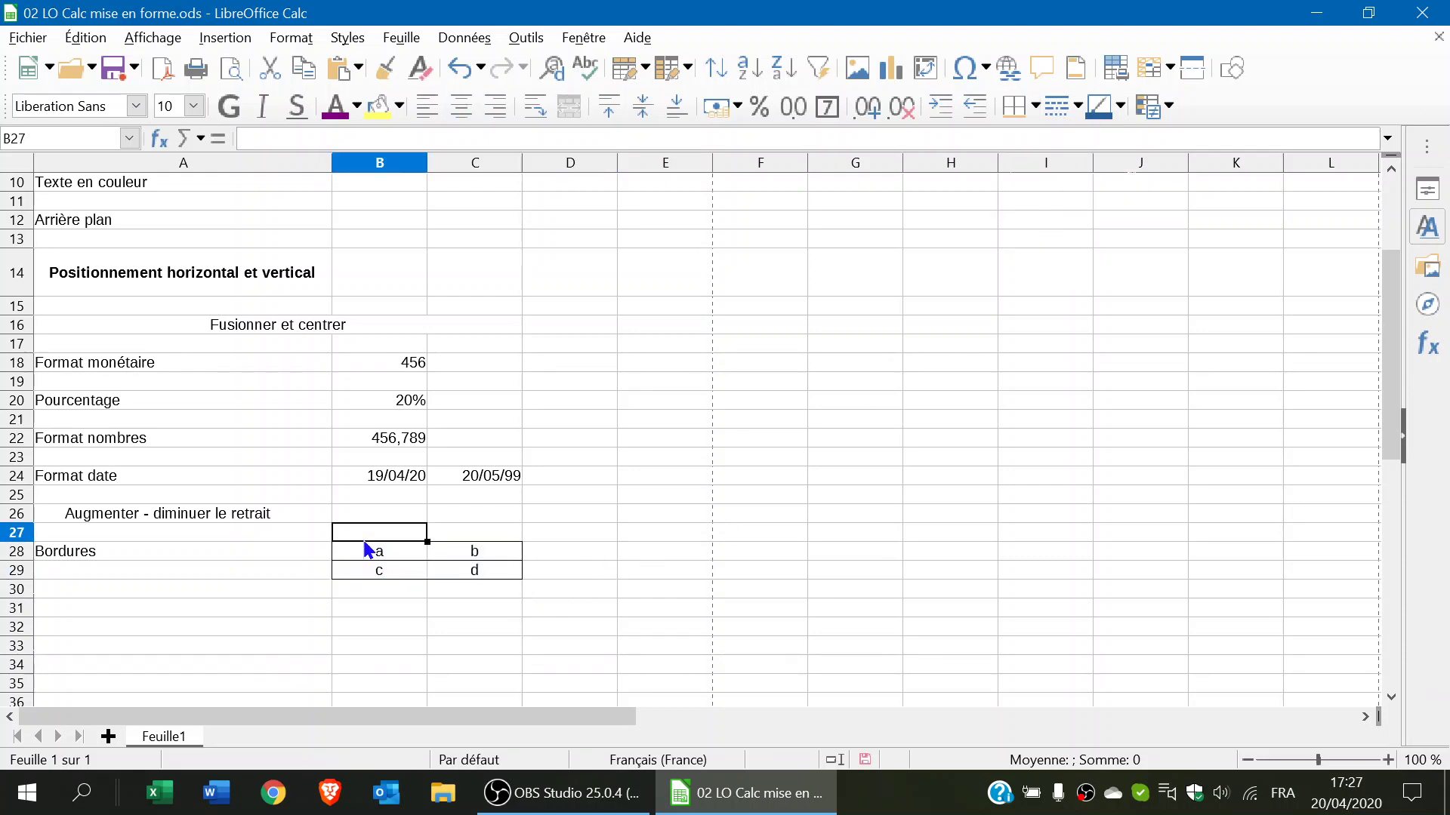
pyautogui.moveTo(364, 547); pyautogui.dragTo(457, 578)
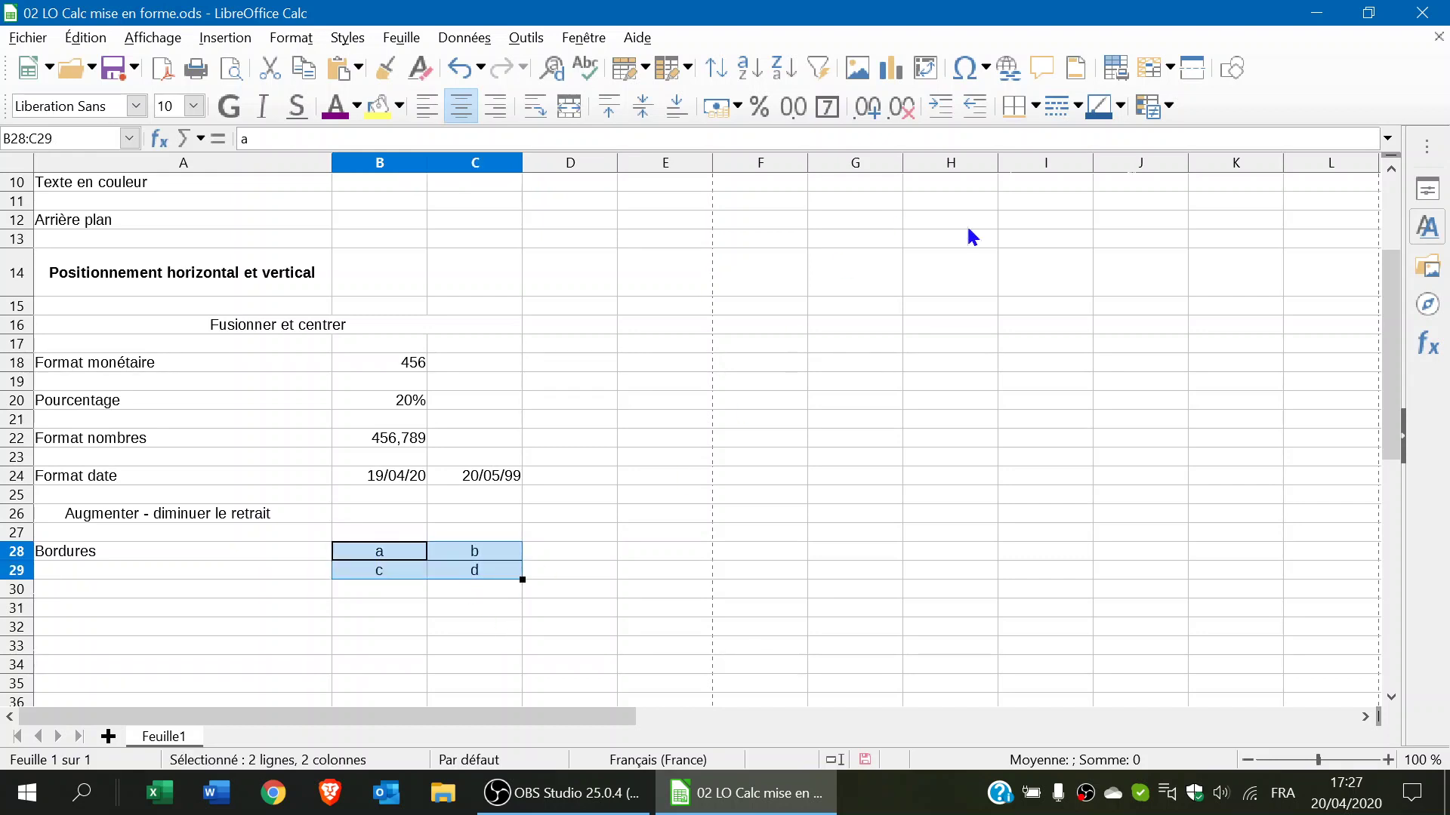
pyautogui.click(1079, 110)
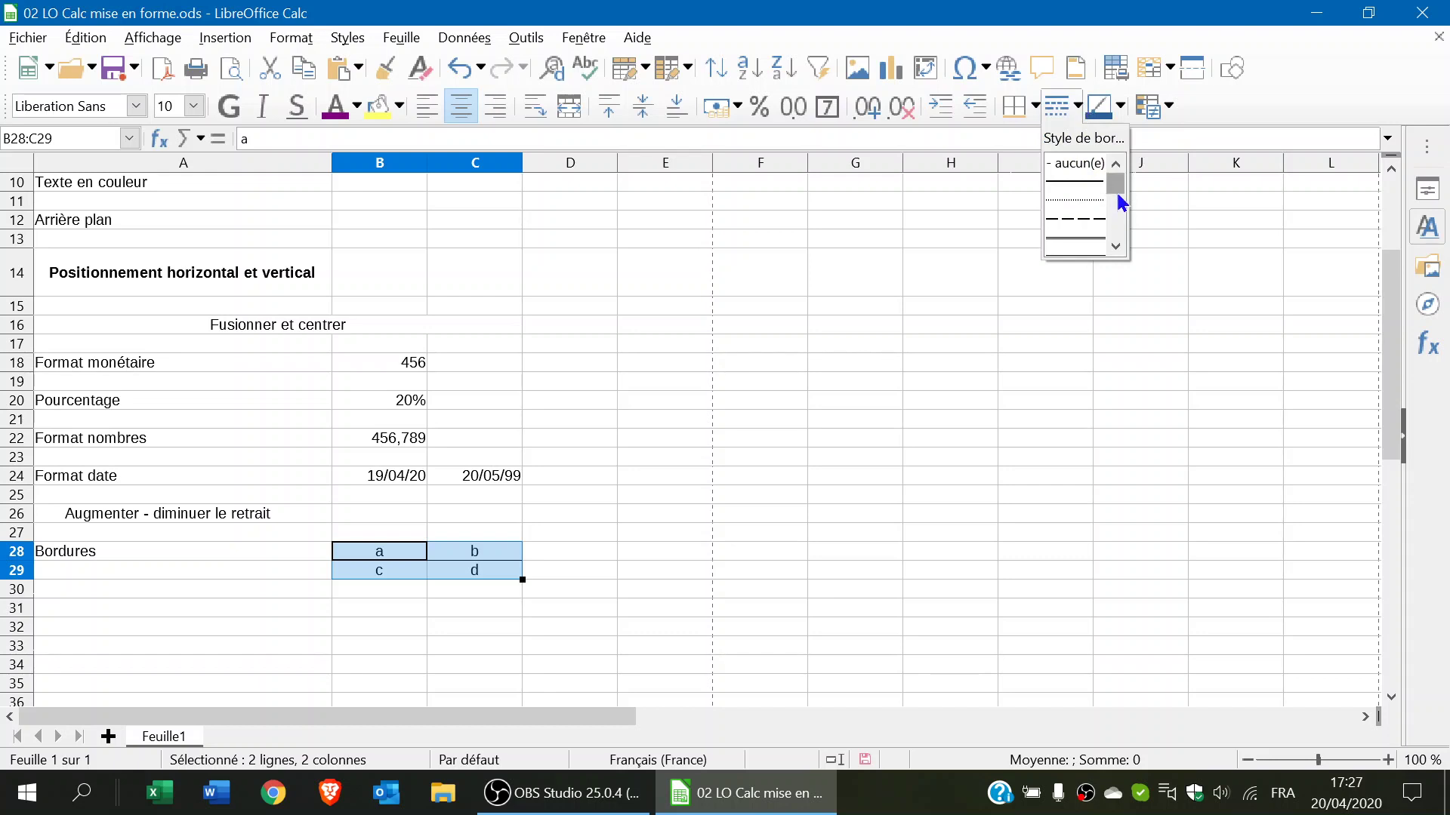
pyautogui.moveTo(1122, 192); pyautogui.dragTo(1116, 236)
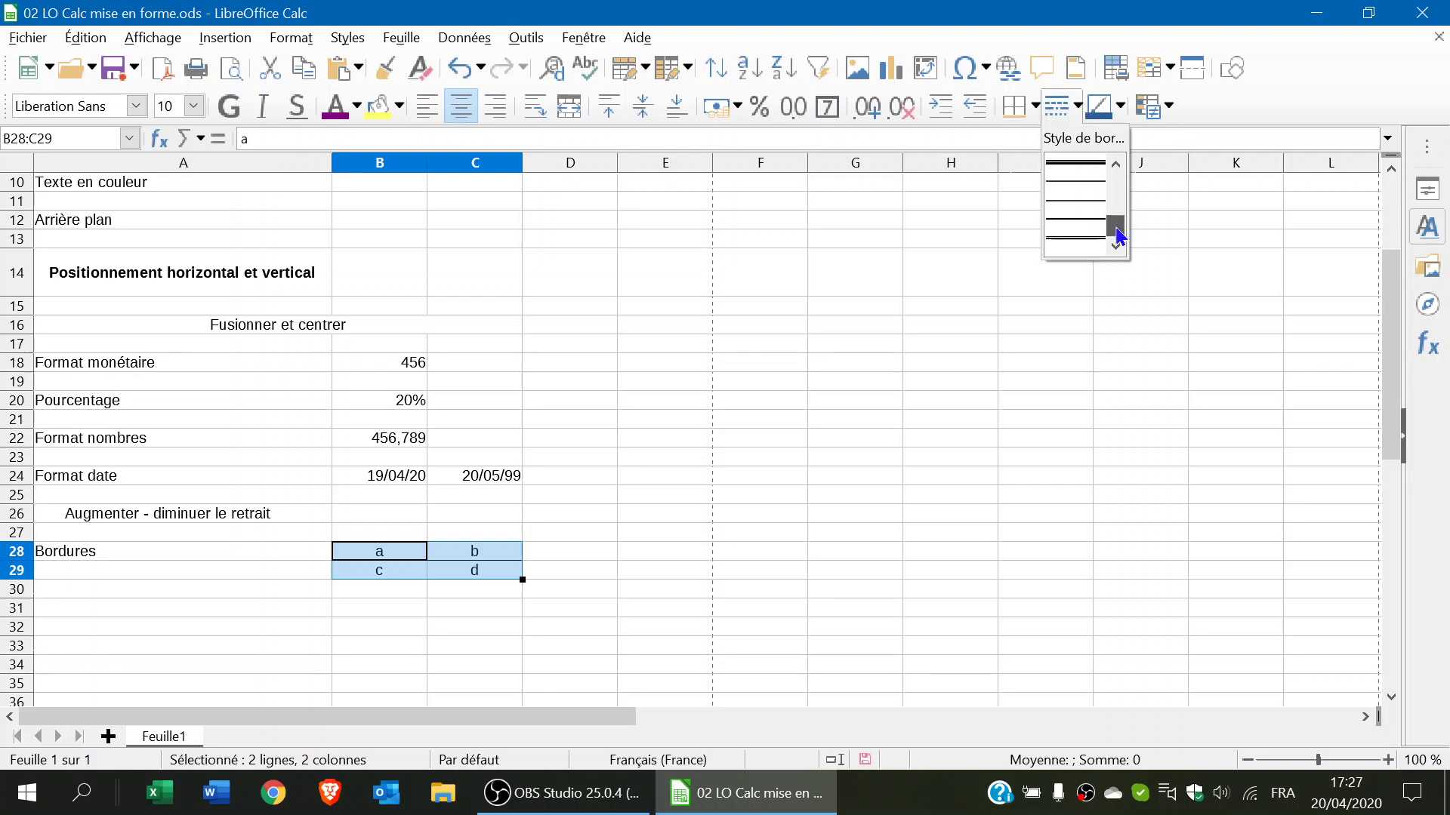
pyautogui.click(1085, 164)
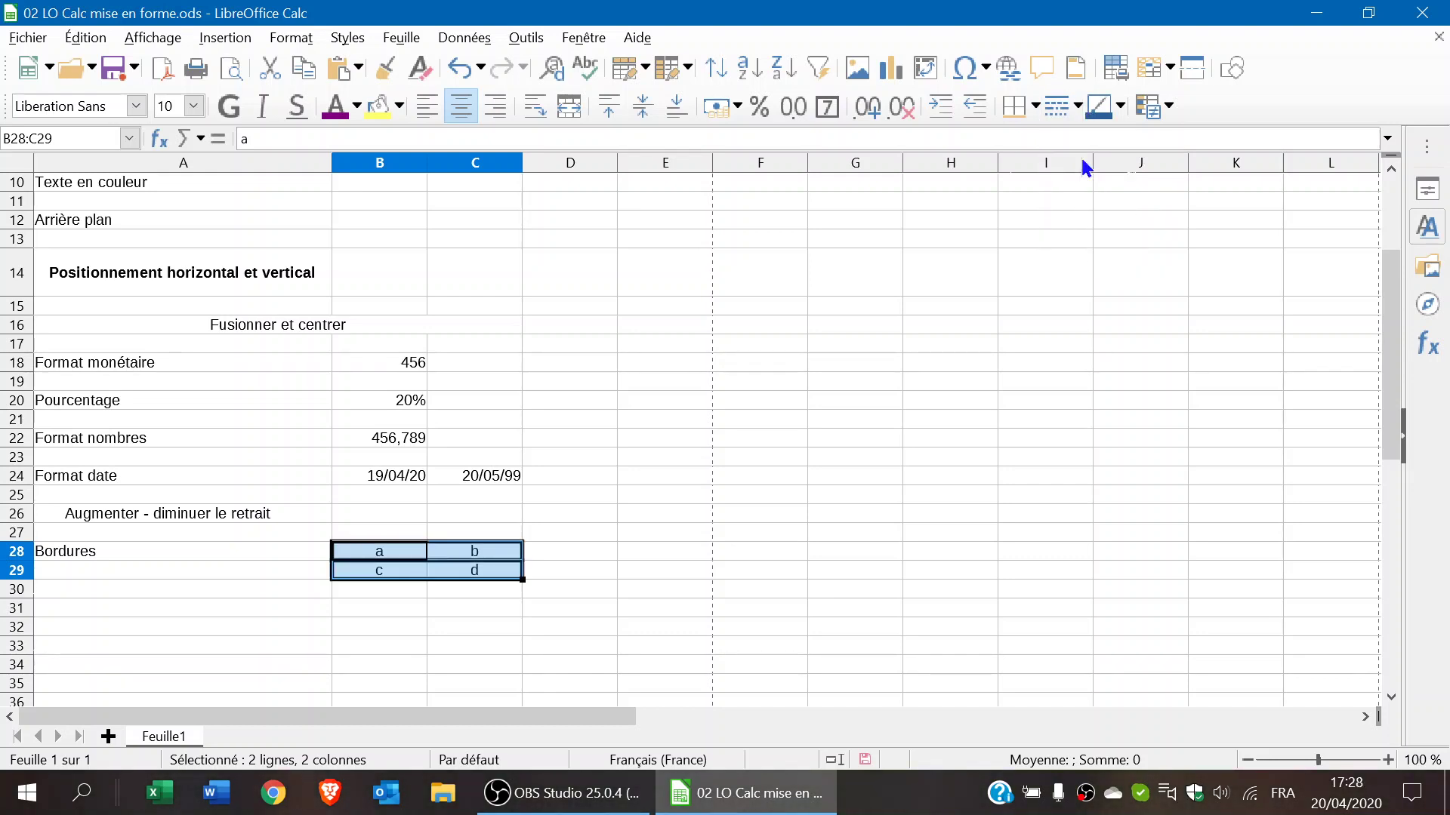
pyautogui.click(562, 520)
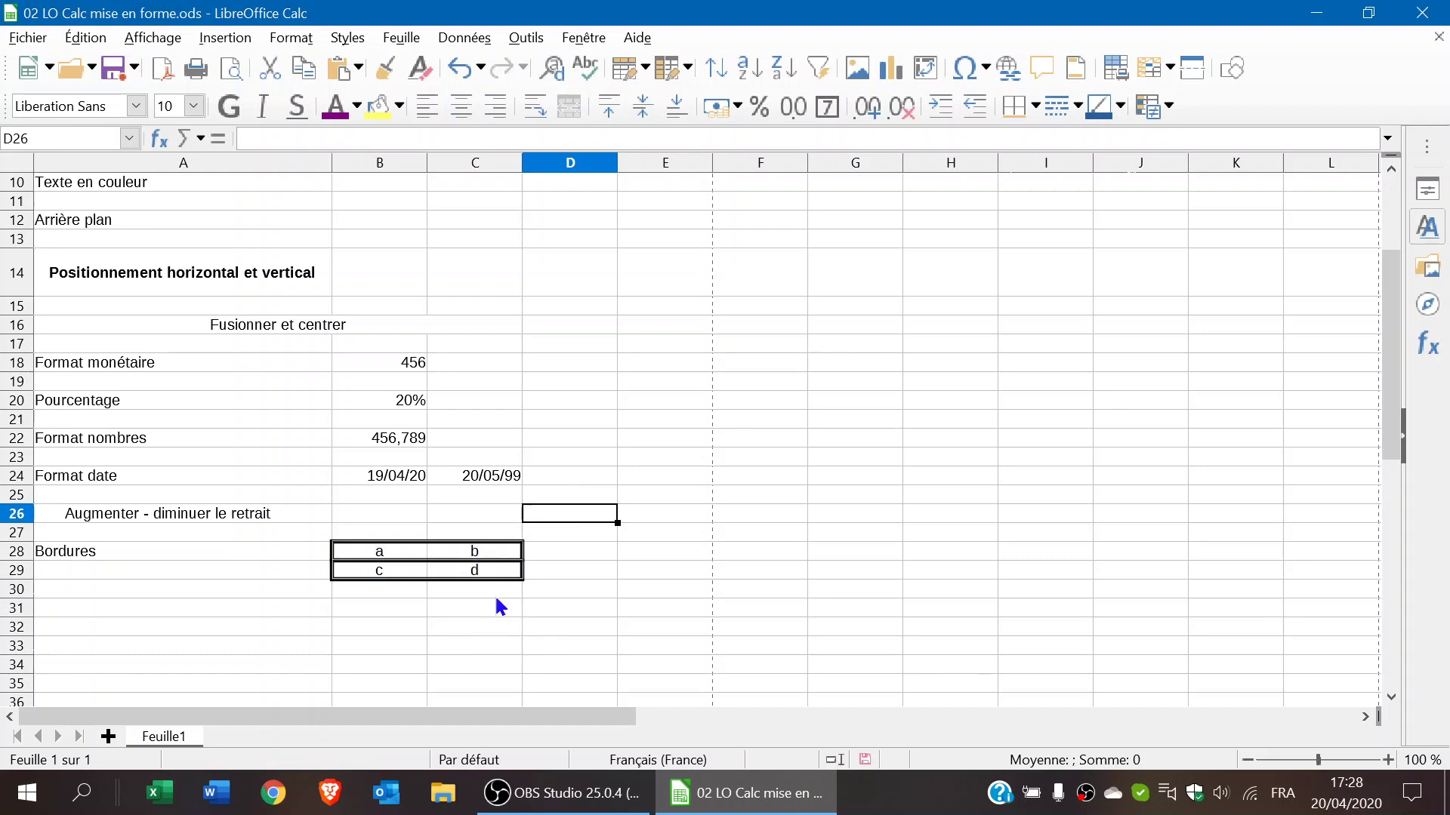